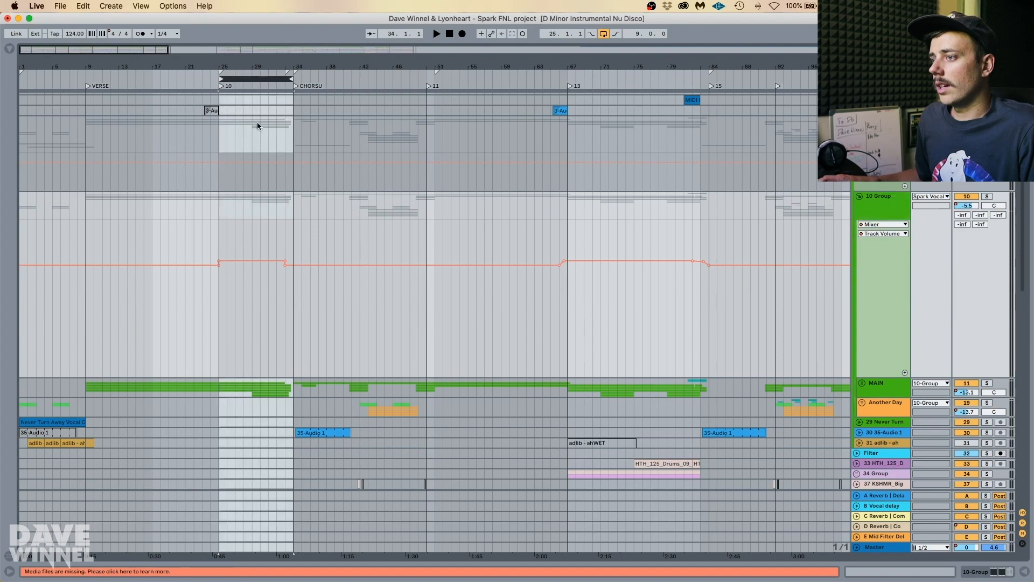
# Unfold the MAIN vocal group inside the 10 Group and show MAIN's device chain.
pyautogui.scroll(-5, 240, 124)
pyautogui.click(862, 206)
pyautogui.scroll(-3, 881, 245)
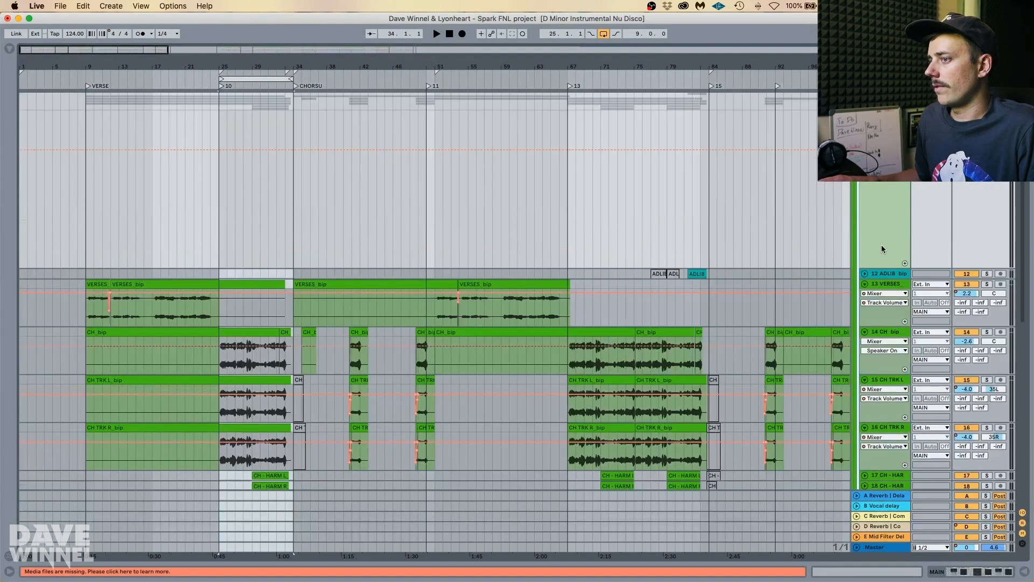
pyautogui.doubleClick(880, 98)
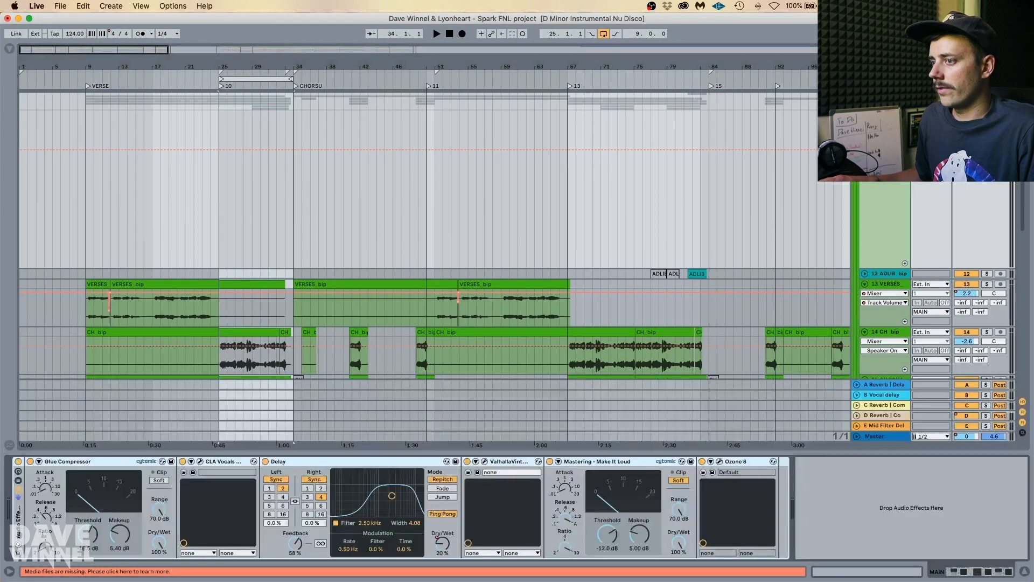
# Bypass MAIN's audio effect rack and play the soloed vocals dry over the looped section starting at bar 25.
pyautogui.click(18, 461)
pyautogui.press('space')
pyautogui.click(994, 106)
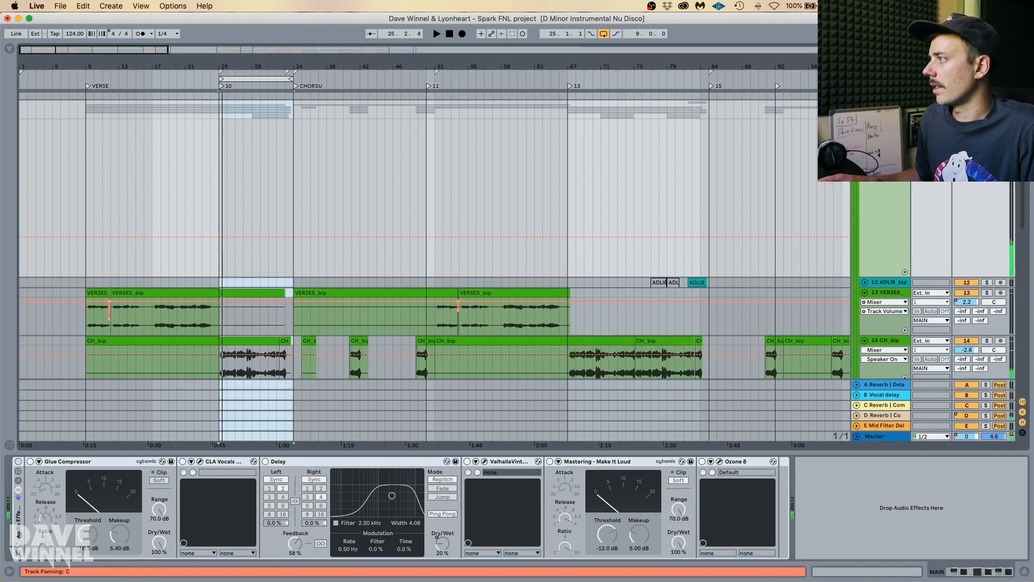
pyautogui.press('space')
pyautogui.moveTo(81, 64); pyautogui.dragTo(106, 71)
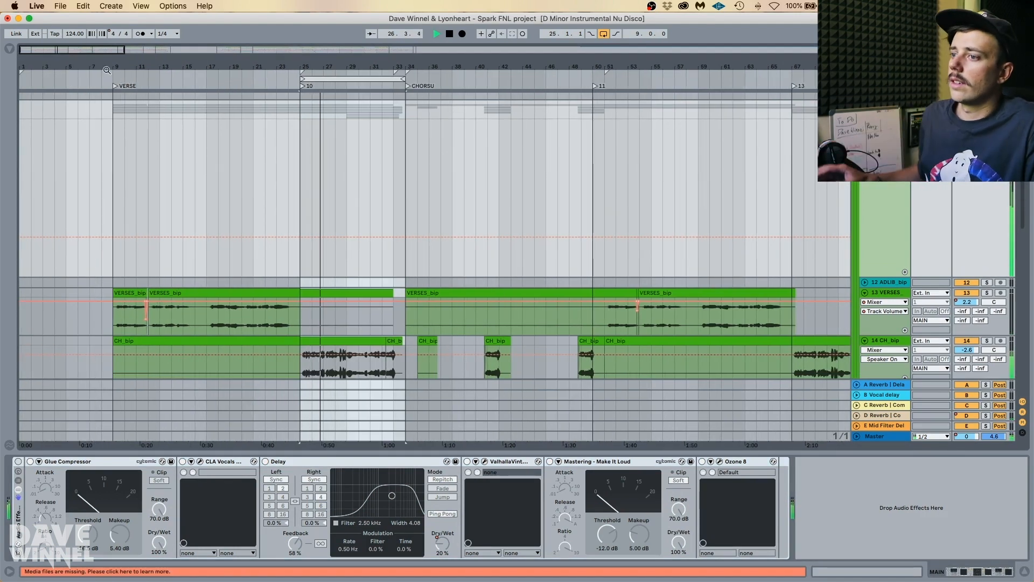
pyautogui.scroll(-8, 331, 279)
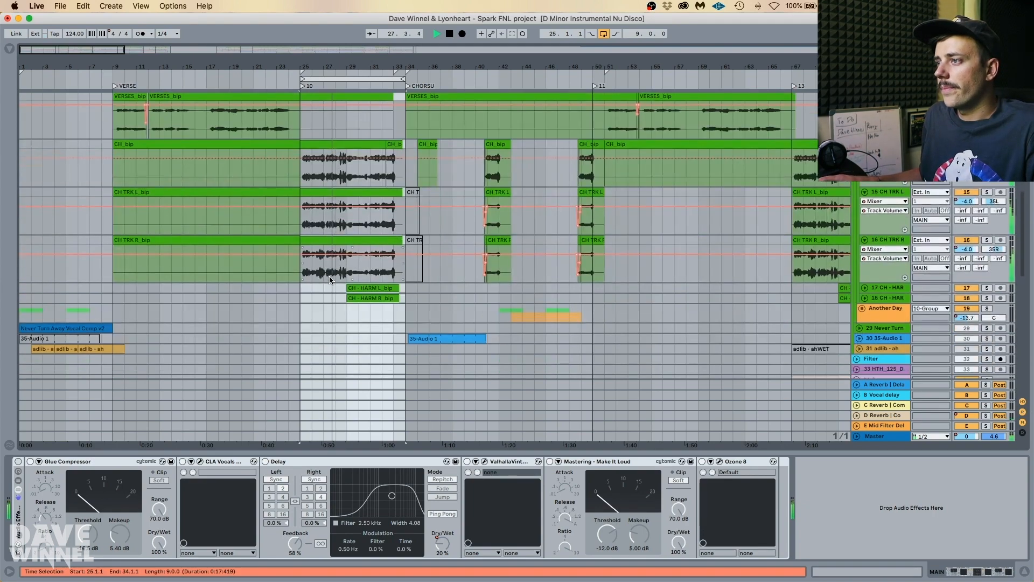
pyautogui.press('space')
# Solo the CH_bip track and play it over the looped section between bars 25 and 34.
pyautogui.scroll(2, 330, 280)
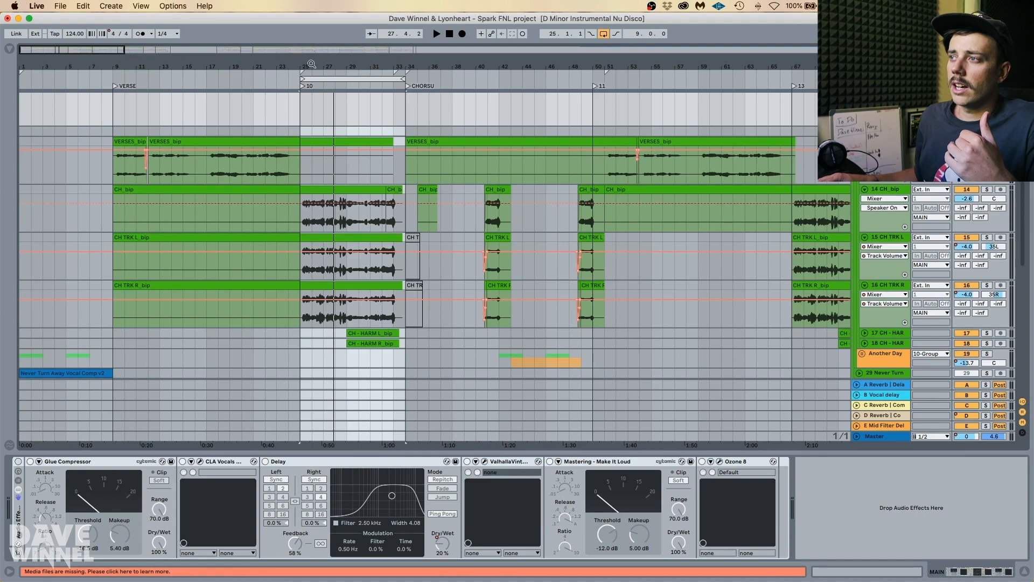
pyautogui.moveTo(311, 65); pyautogui.dragTo(311, 115)
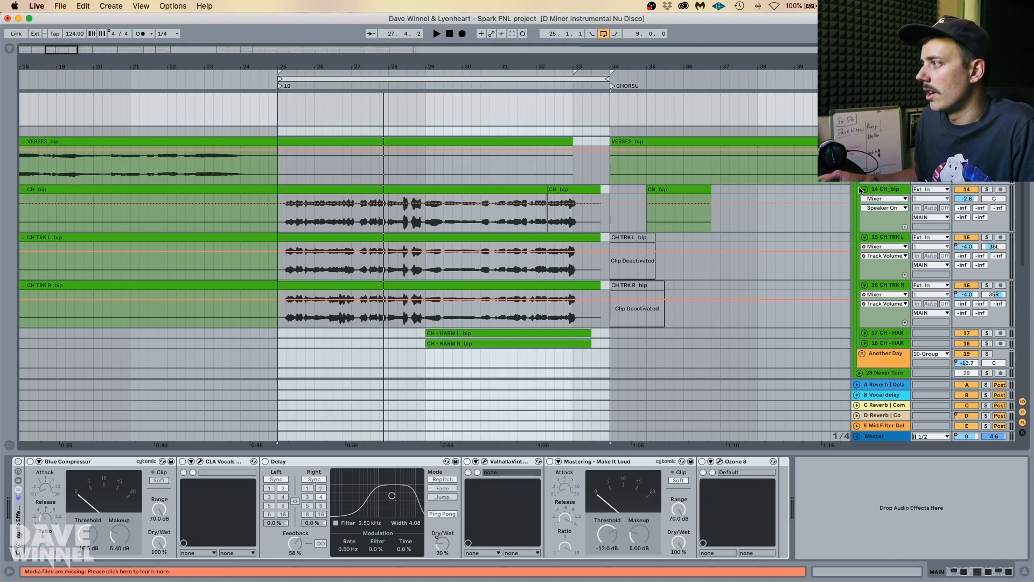
pyautogui.click(880, 191)
pyautogui.press('space')
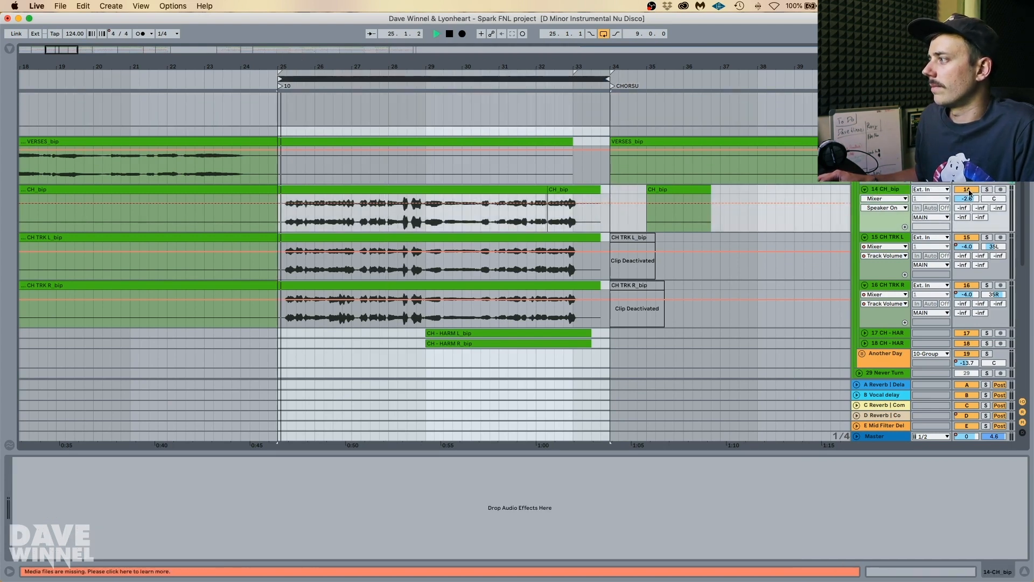
pyautogui.click(985, 191)
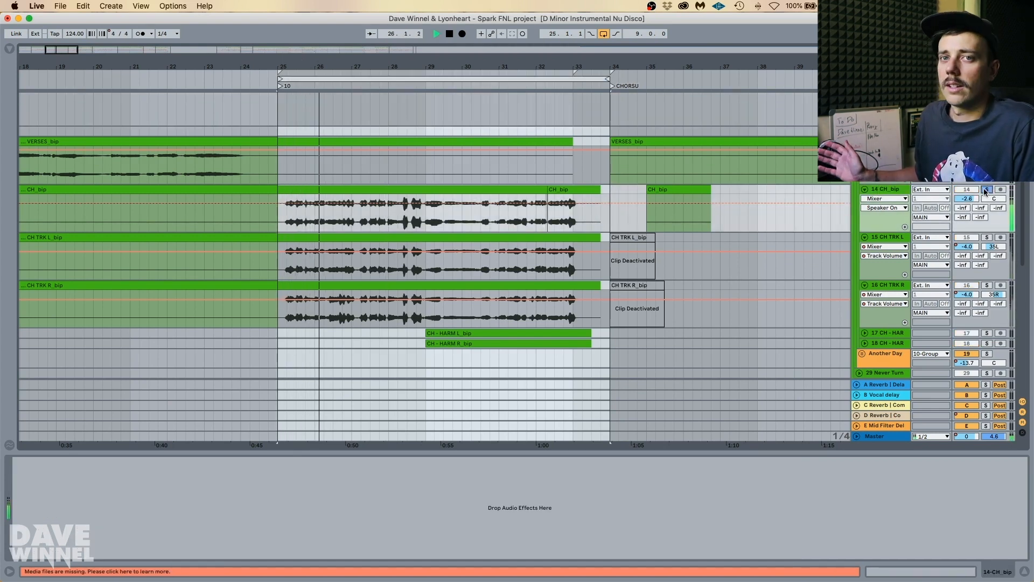
# Audition CH TRK L and CH TRK R one at a time in solo, and compare them with CH_bip.
pyautogui.click(987, 237)
pyautogui.press('space')
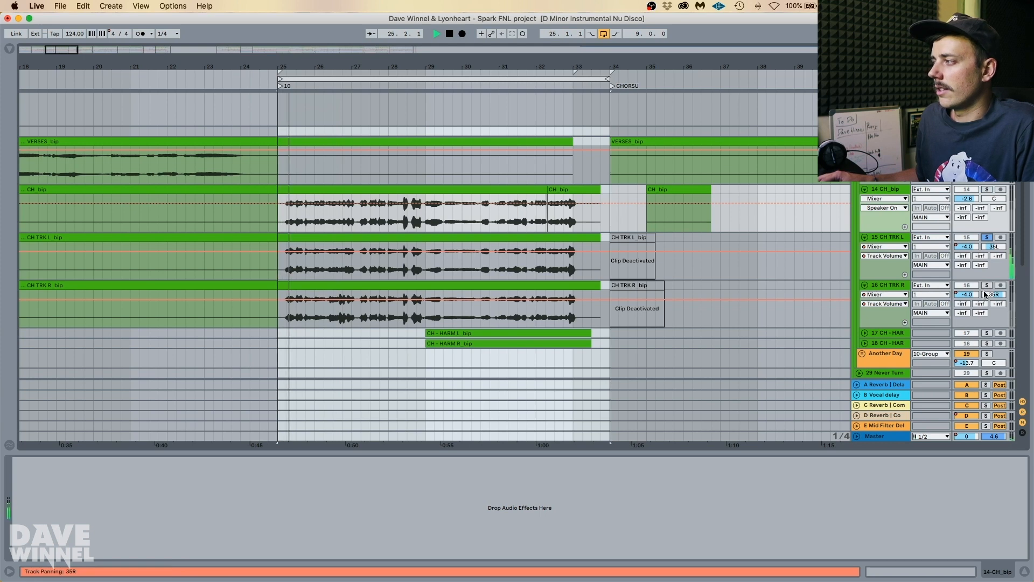
pyautogui.click(988, 286)
pyautogui.press('space')
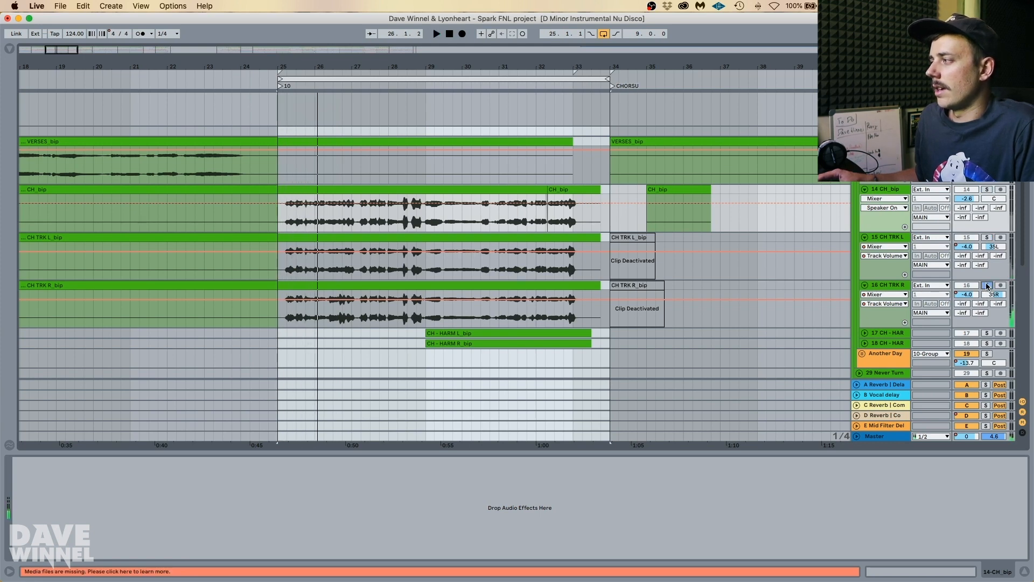
pyautogui.press('space')
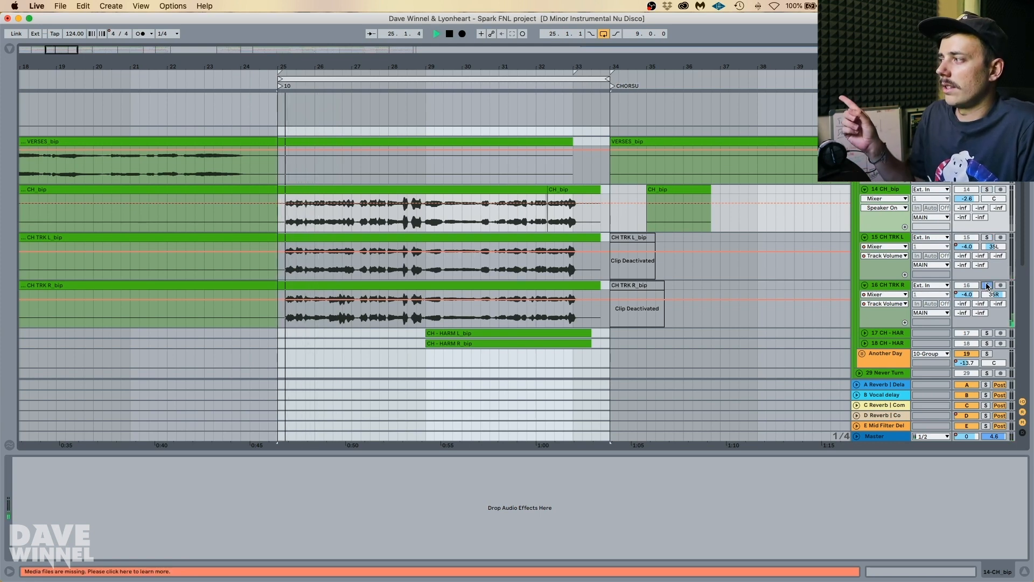
pyautogui.click(987, 190)
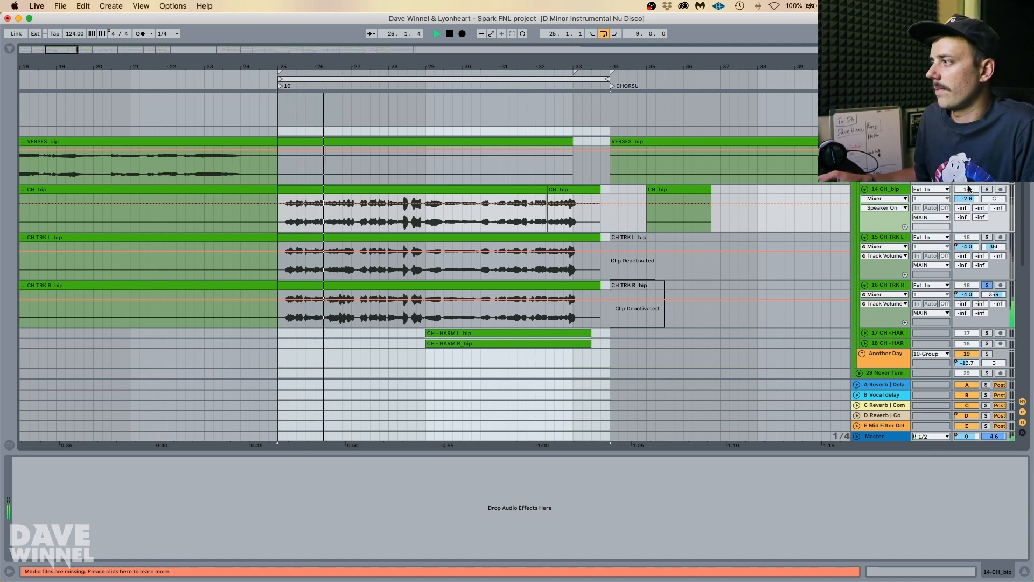
pyautogui.press('space')
# Remove the solo from CH_bip and play all the MAIN vocal layers together over the loop.
pyautogui.click(901, 189)
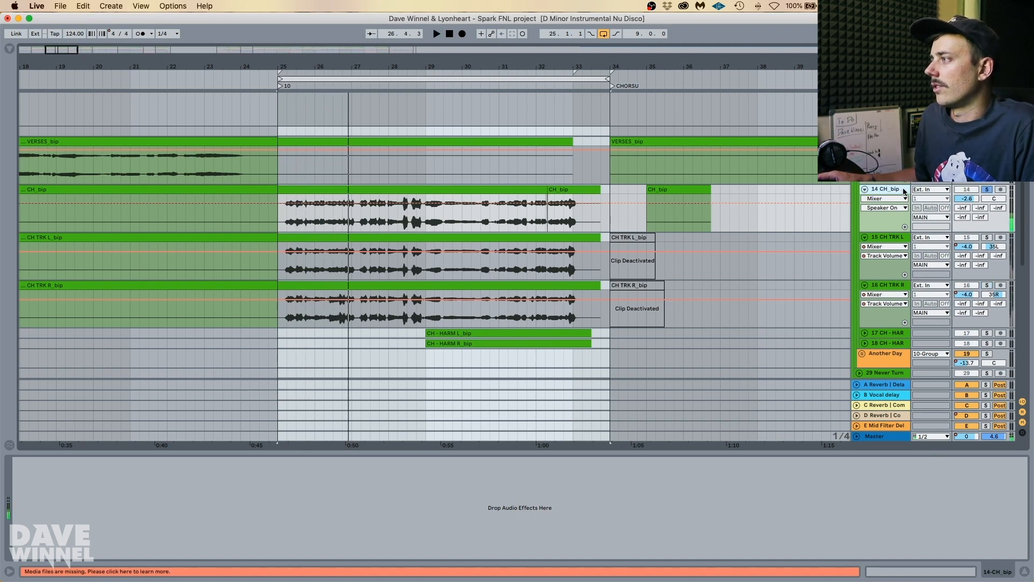
pyautogui.scroll(3, 905, 188)
pyautogui.scroll(5, 517, 274)
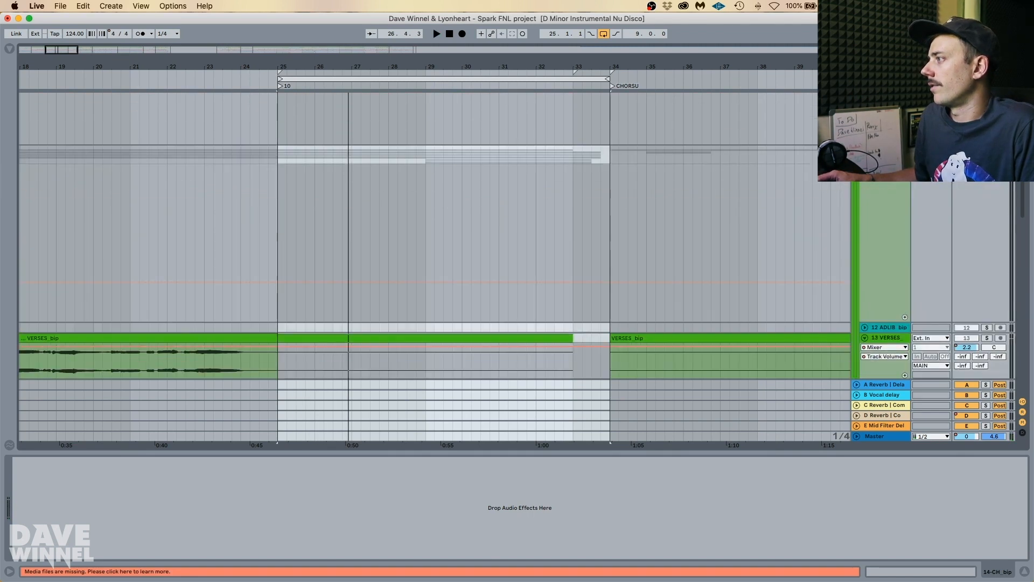
pyautogui.press('space')
pyautogui.scroll(-8, 633, 248)
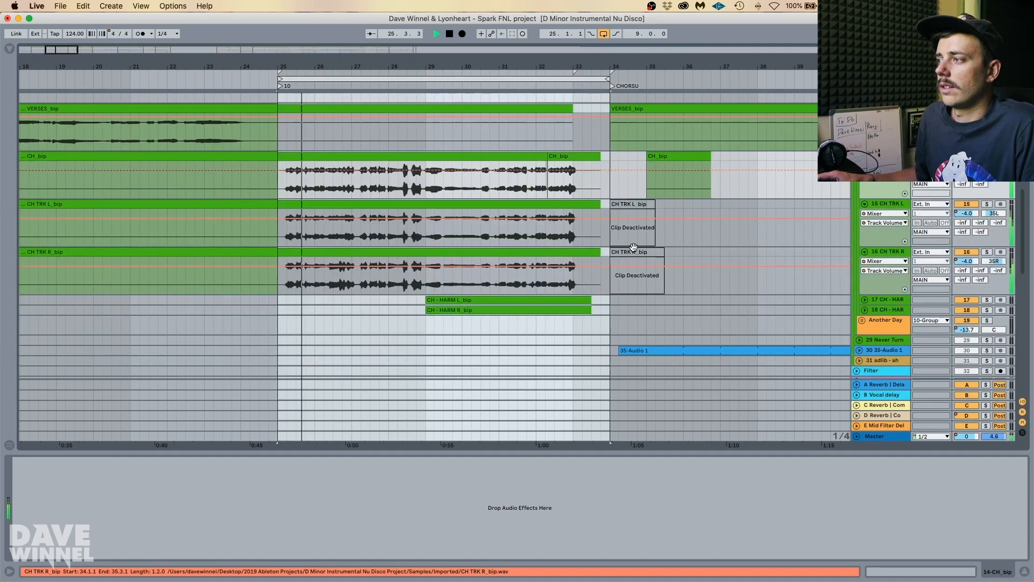
pyautogui.press('space')
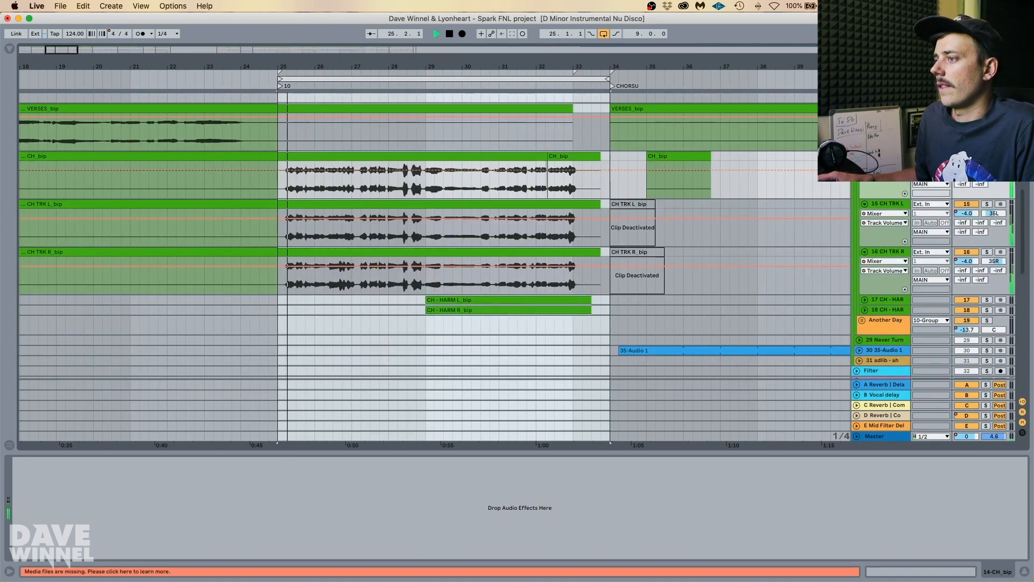
pyautogui.scroll(-1, 890, 218)
pyautogui.scroll(8, 889, 215)
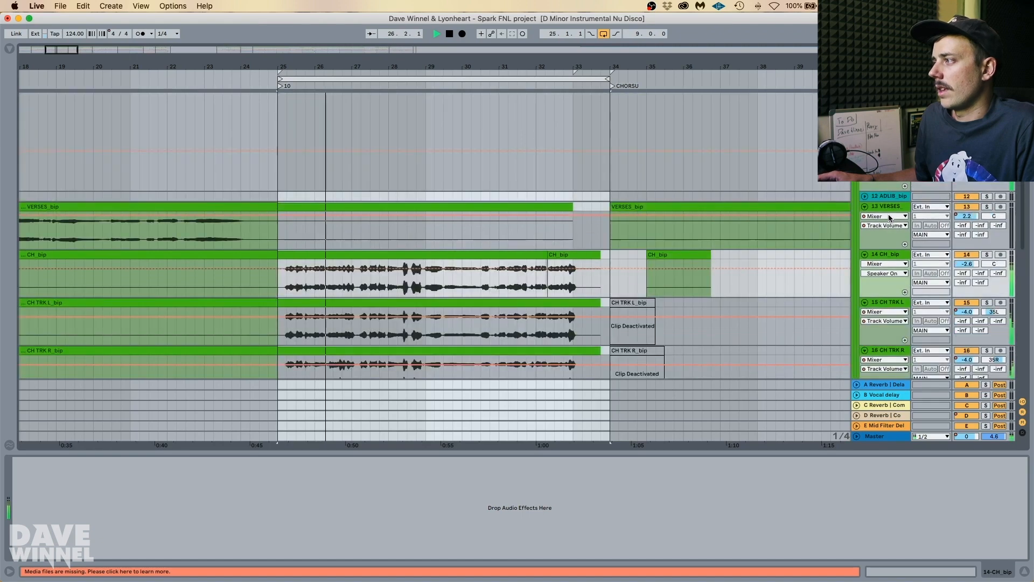
pyautogui.press('space')
# Re-enable MAIN's audio effect rack and bypass every device in it except the Glue Compressor.
pyautogui.click(886, 134)
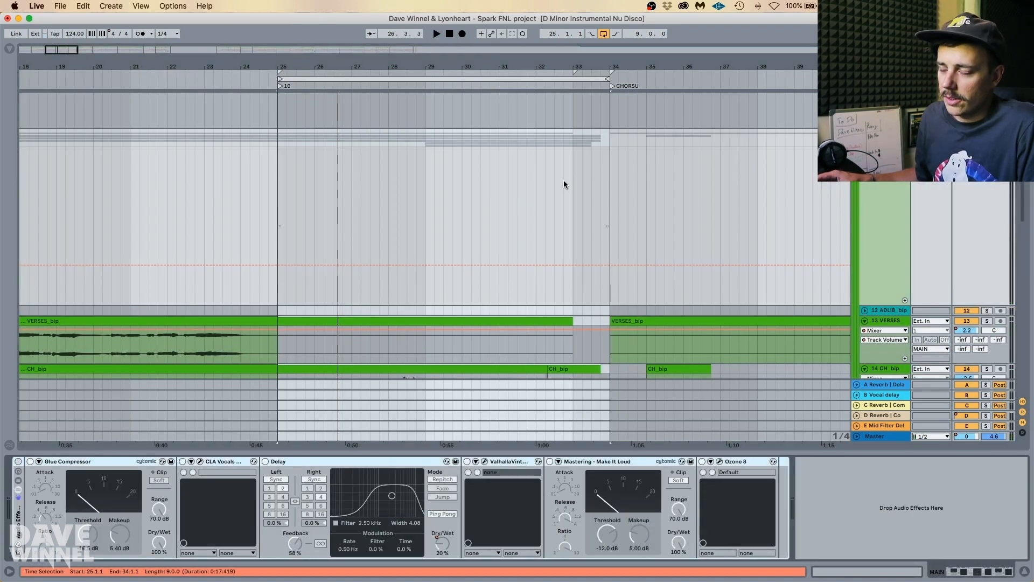
pyautogui.press('space')
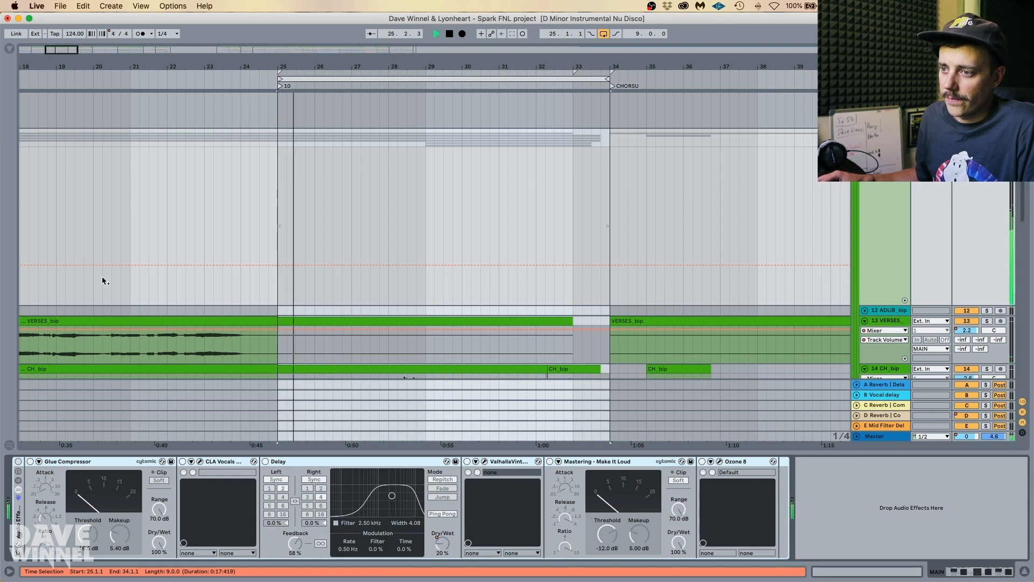
pyautogui.click(18, 462)
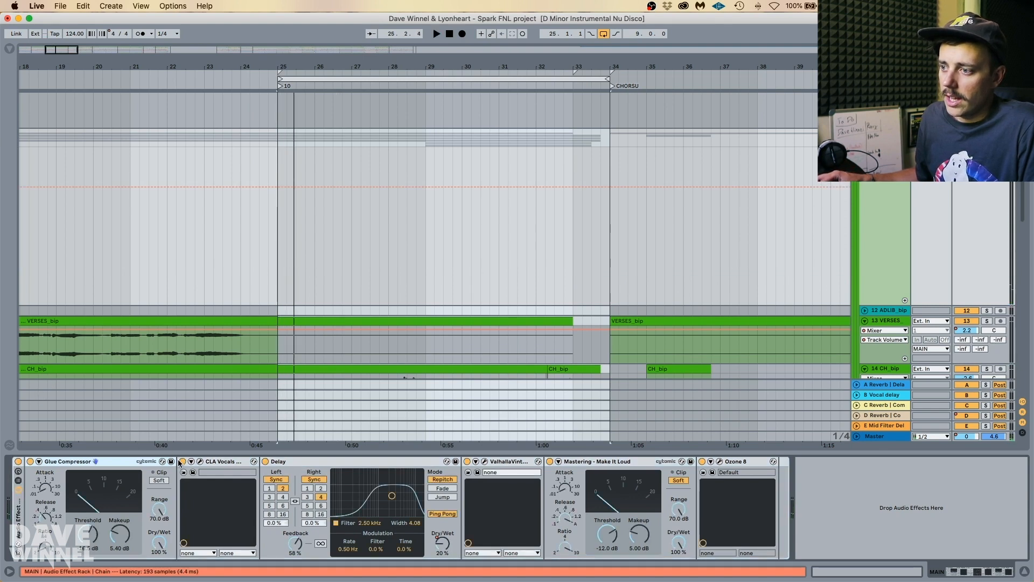
pyautogui.click(266, 462)
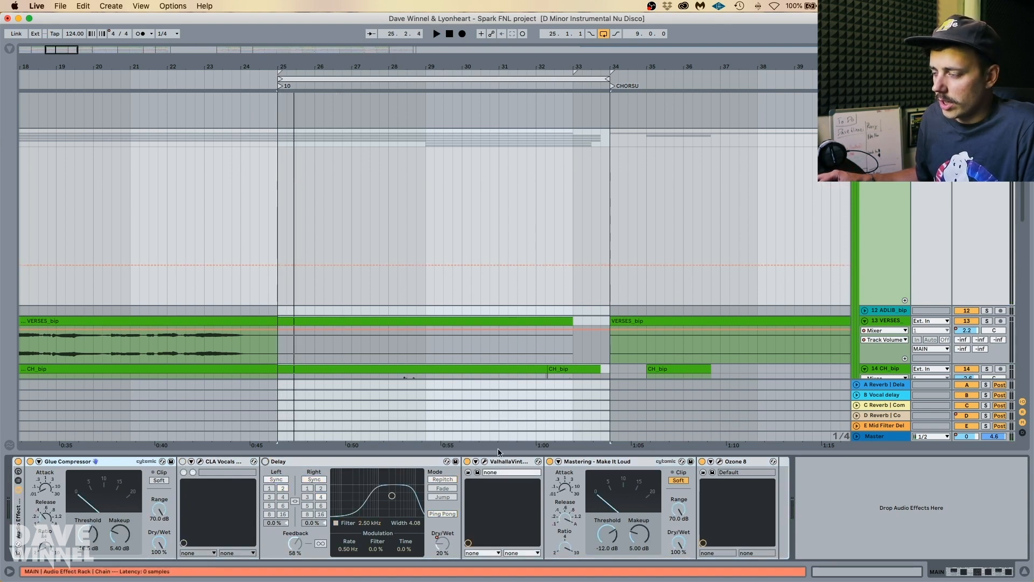
pyautogui.click(467, 461)
pyautogui.click(551, 462)
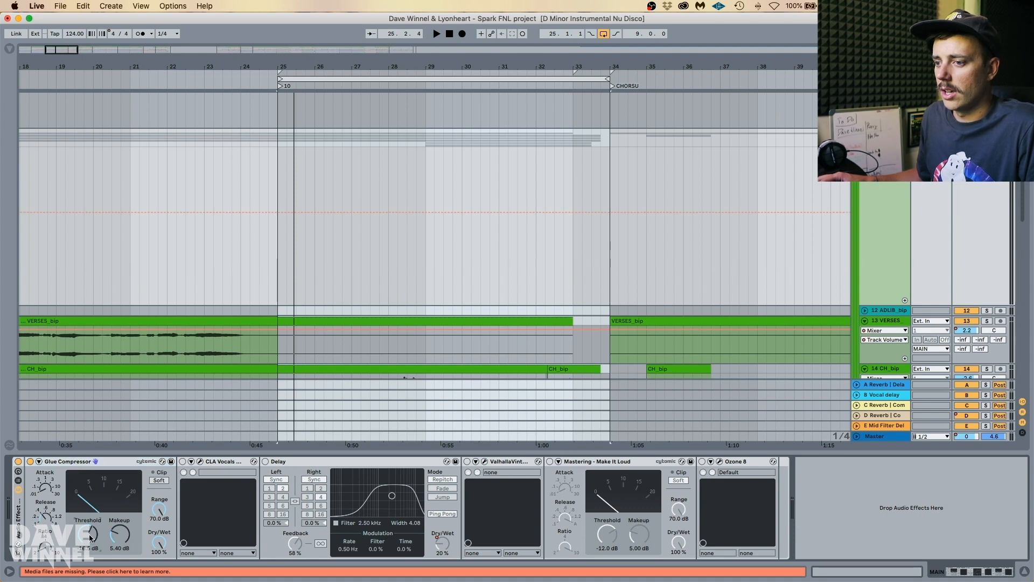
# Play the looped vocals with only the Glue Compressor active and check its gain reduction.
pyautogui.press('space')
pyautogui.press('space')
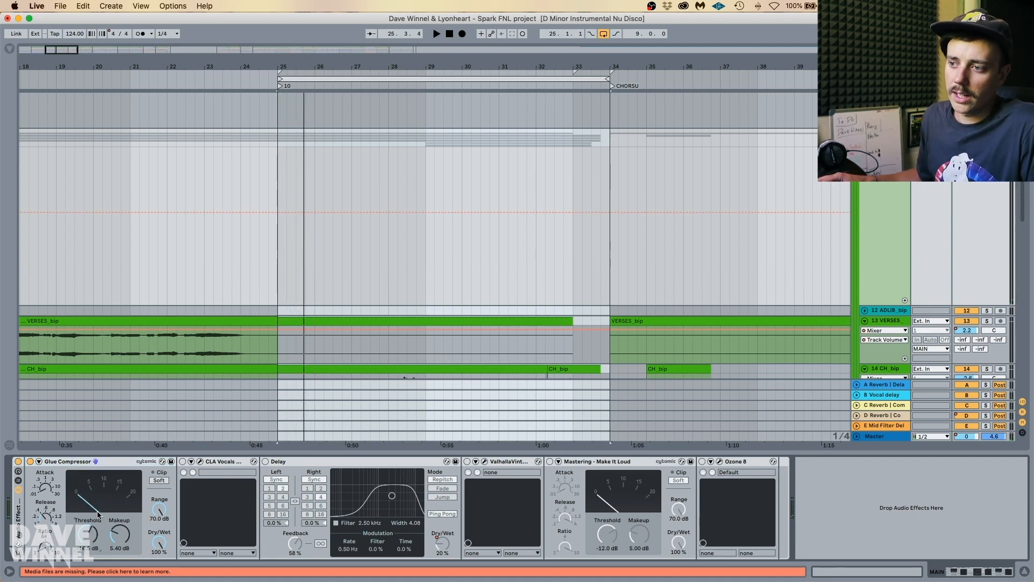
pyautogui.press('space')
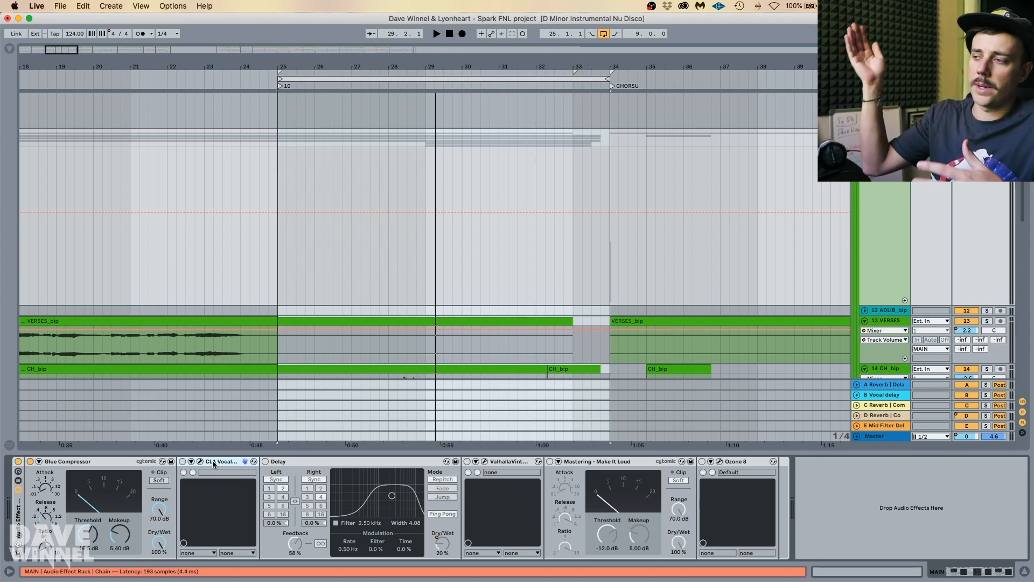
# Enable CLA Vocals in MAIN's effect rack and open its plug-in window.
pyautogui.click(183, 463)
pyautogui.click(199, 461)
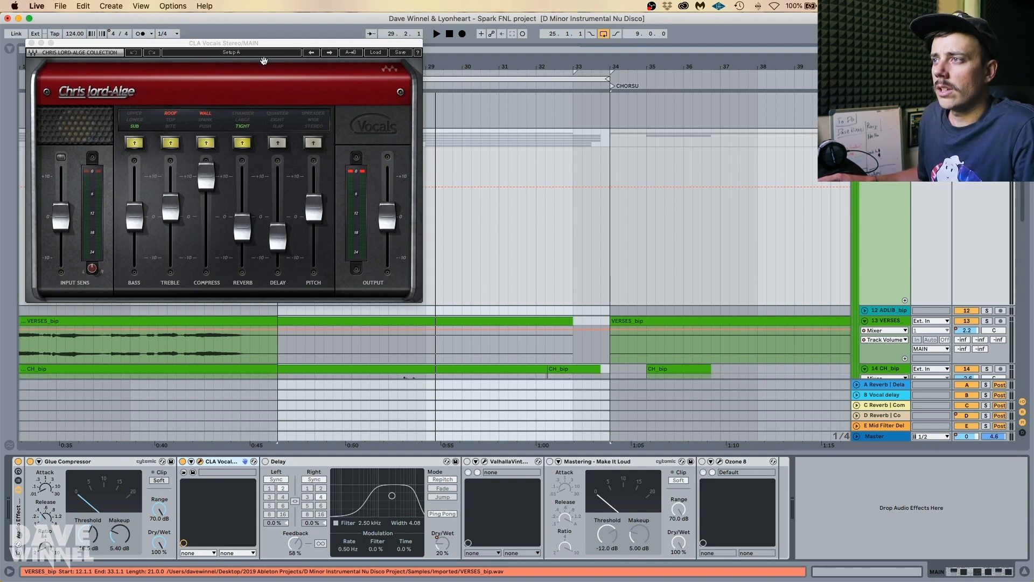
pyautogui.moveTo(276, 43); pyautogui.dragTo(351, 67)
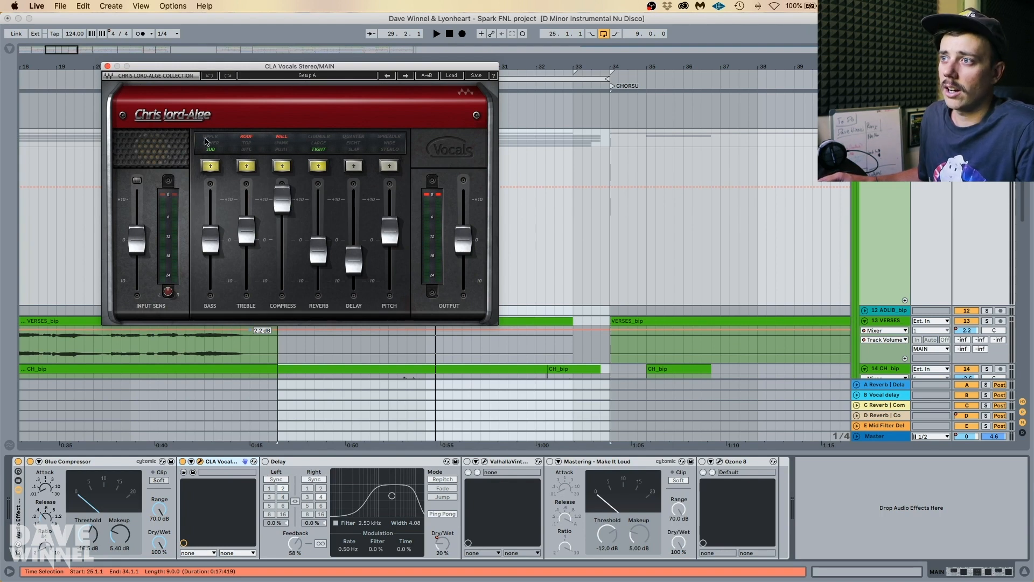
# Play the loop through CLA Vocals, check its fader settings, and close the plug-in window.
pyautogui.press('space')
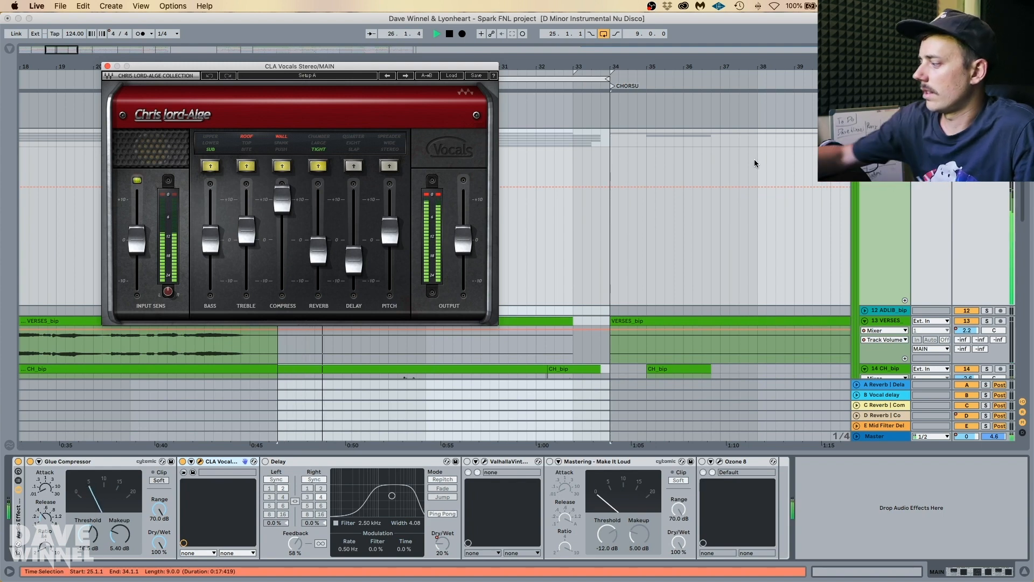
pyautogui.press('space')
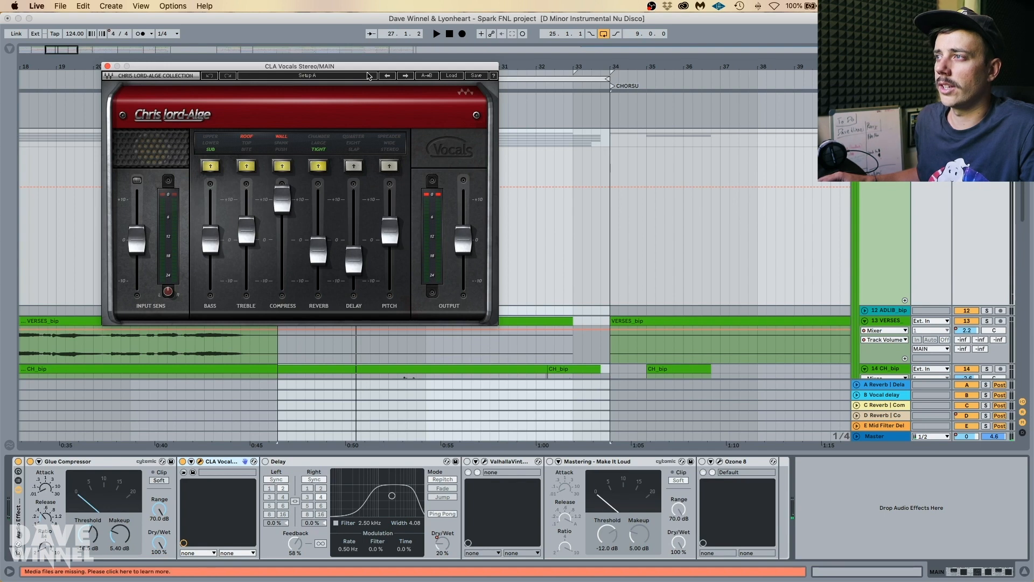
pyautogui.moveTo(385, 69); pyautogui.dragTo(549, 96)
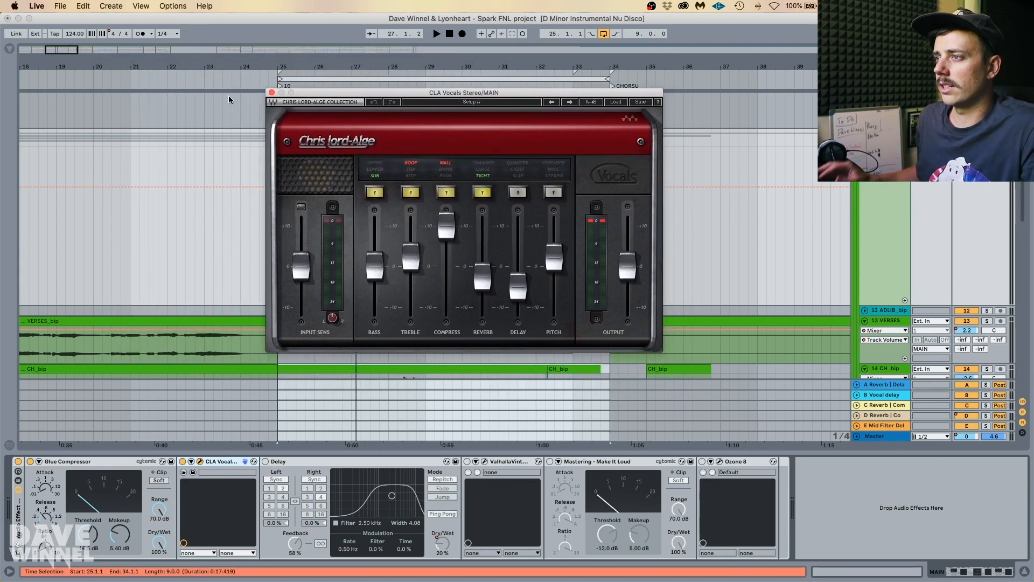
pyautogui.click(272, 93)
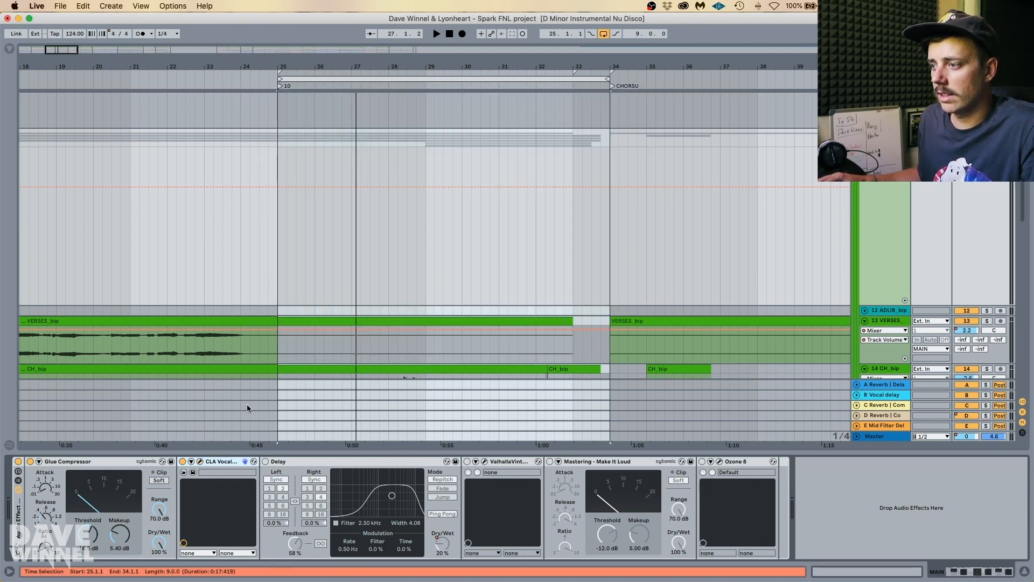
# Enable the Delay in MAIN's effect rack and play the looped vocals through it.
pyautogui.click(265, 462)
pyautogui.press('space')
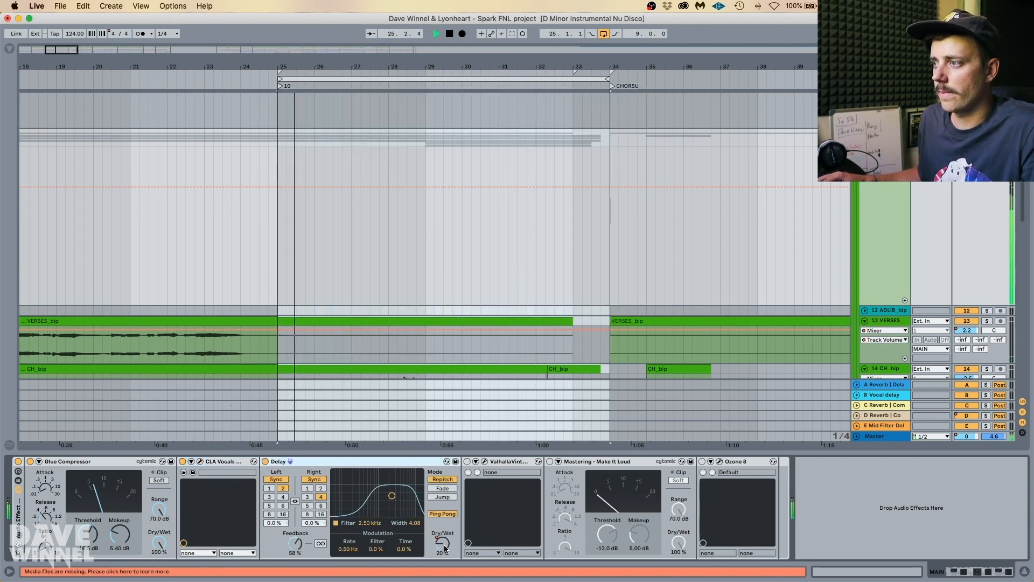
pyautogui.moveTo(417, 62); pyautogui.dragTo(359, 40)
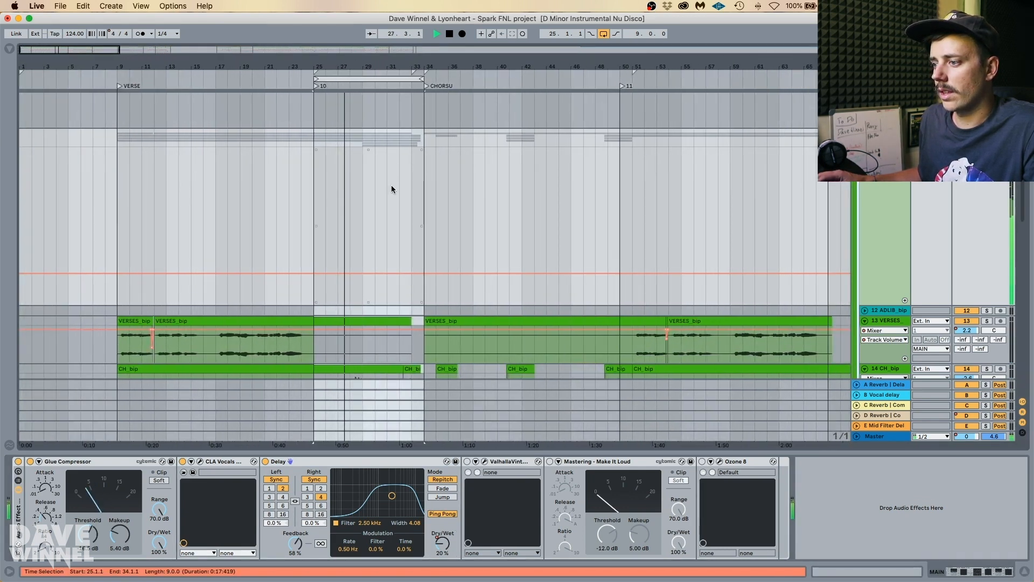
pyautogui.press('space')
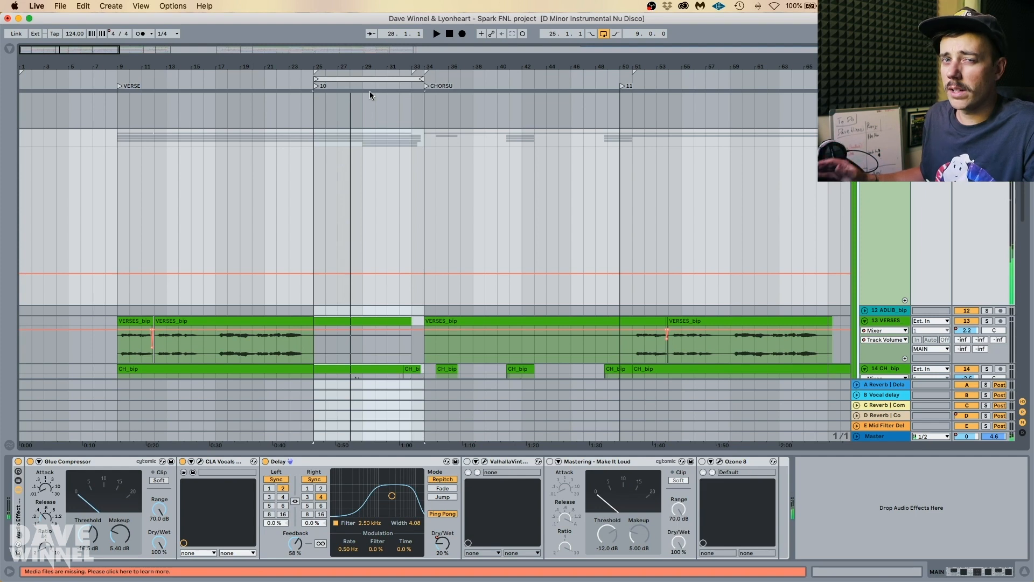
pyautogui.moveTo(380, 62); pyautogui.dragTo(344, 61)
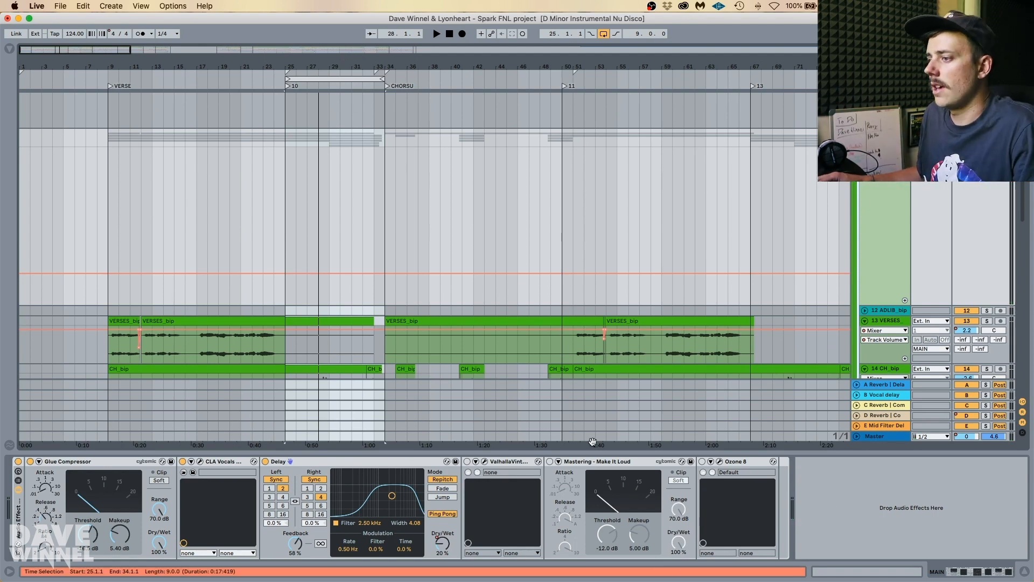
# Play the looped vocals briefly, and enable ValhallaVintageVerb in MAIN's effect rack with its plug-in window open.
pyautogui.press('space')
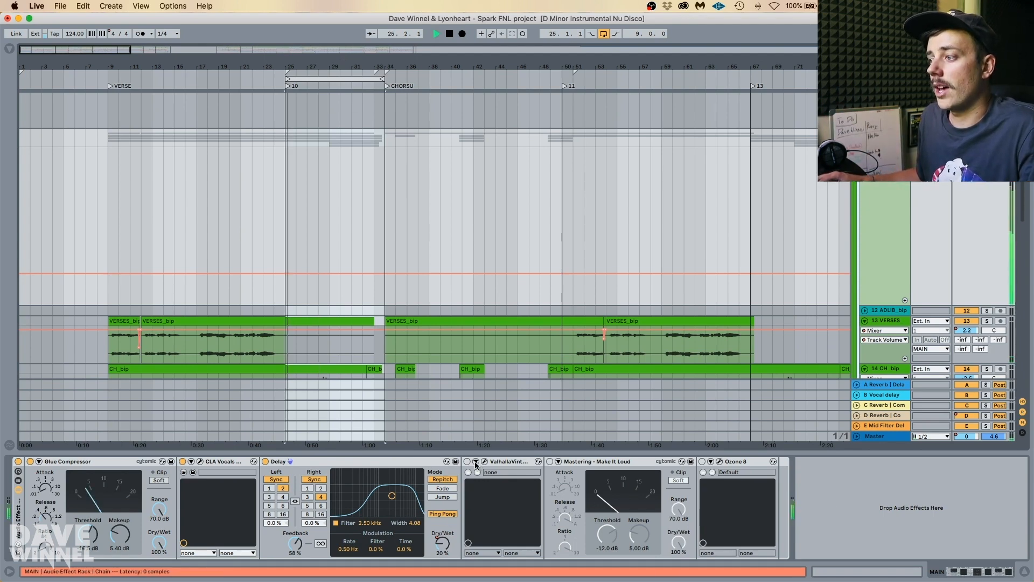
pyautogui.press('space')
pyautogui.click(485, 462)
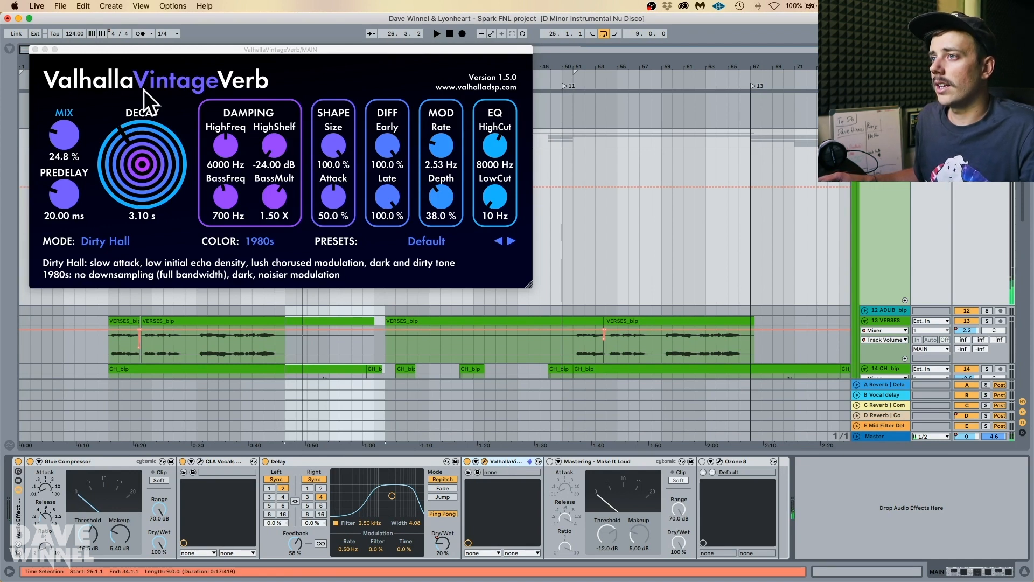
# Look through ValhallaVintageVerb's Color options and keep 1980s selected.
pyautogui.click(258, 247)
pyautogui.click(266, 256)
pyautogui.click(265, 244)
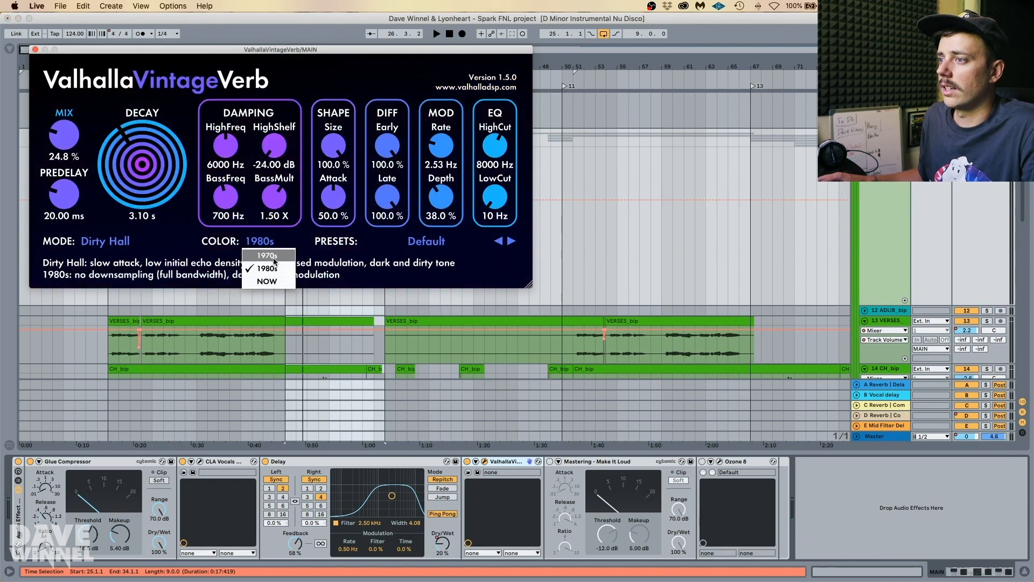
pyautogui.click(268, 245)
pyautogui.click(268, 245)
pyautogui.click(271, 274)
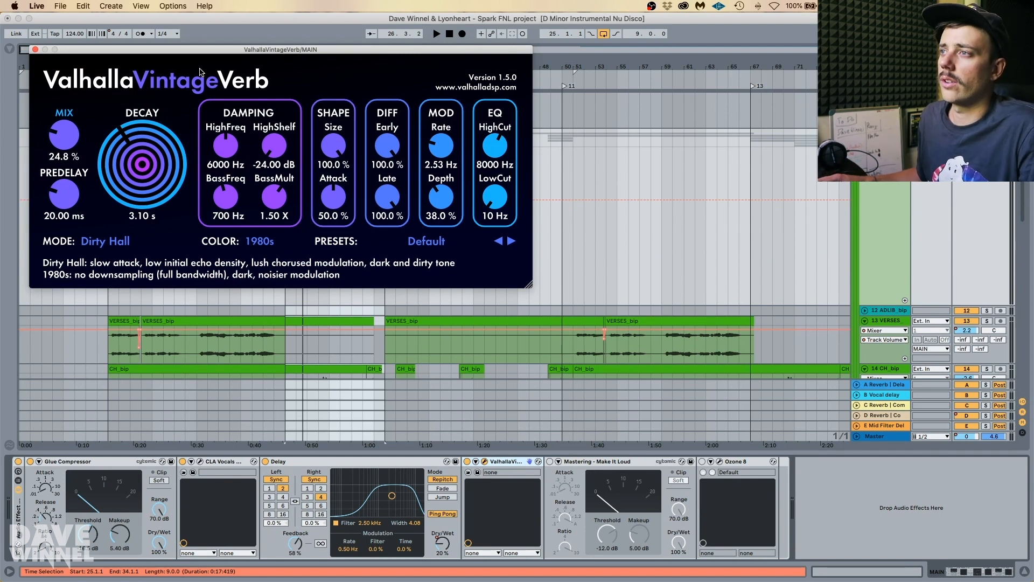
# Set ValhallaVintageVerb's Decay to 2.37 s and play the looped vocals through the reverb.
pyautogui.moveTo(238, 56); pyautogui.dragTo(260, 64)
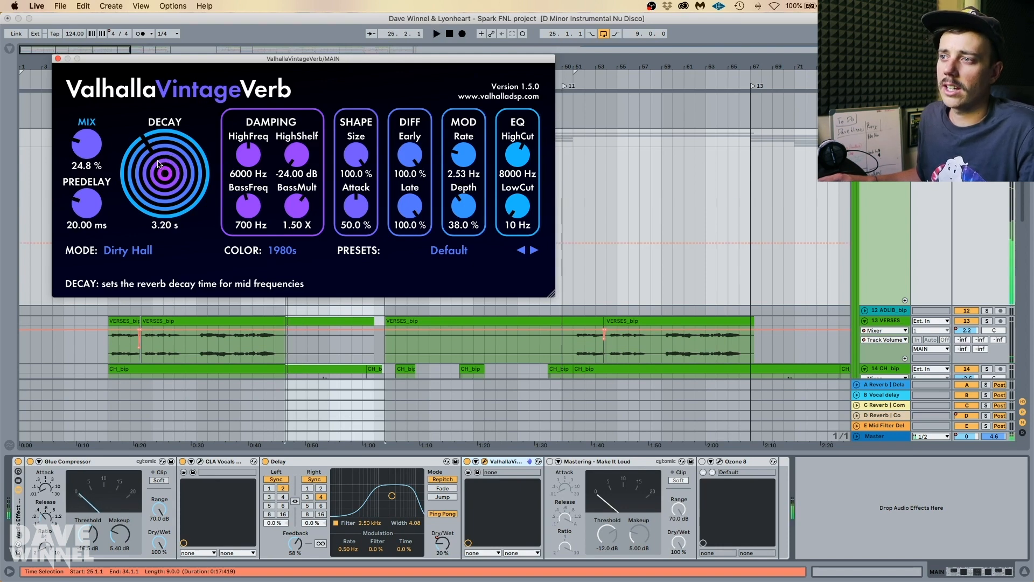
pyautogui.moveTo(169, 157); pyautogui.dragTo(163, 186)
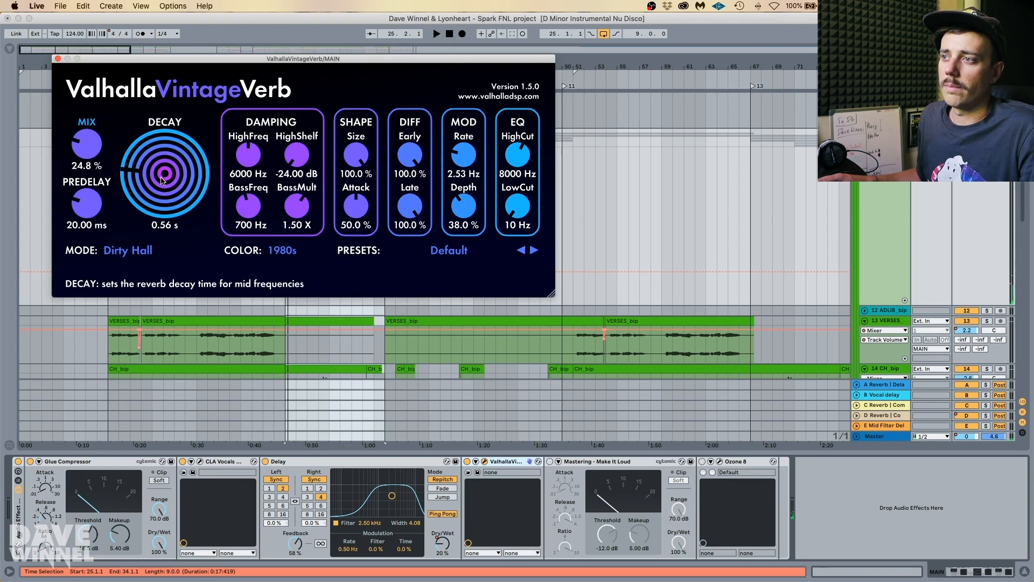
pyautogui.moveTo(160, 163); pyautogui.dragTo(162, 161)
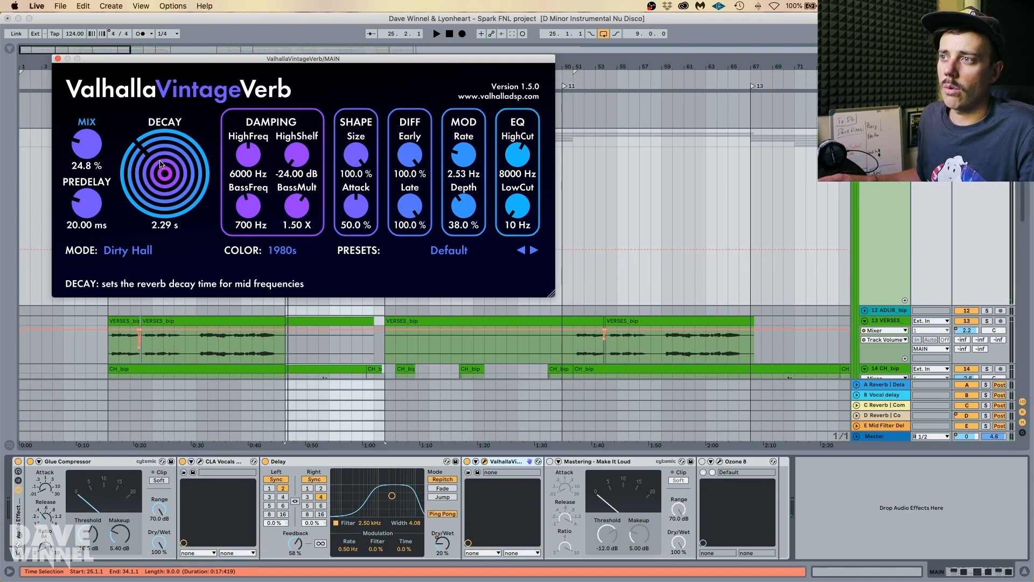
pyautogui.press('space')
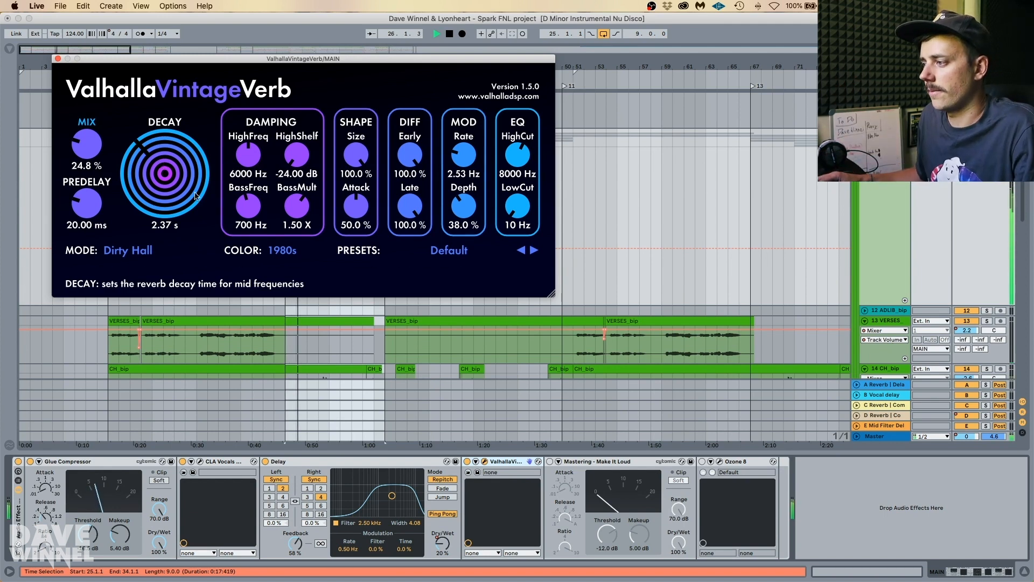
pyautogui.press('space')
# Enable the Mastering - Make It Loud compressor and Ozone 8 in MAIN's rack, and open Ozone's plug-in window.
pyautogui.click(588, 463)
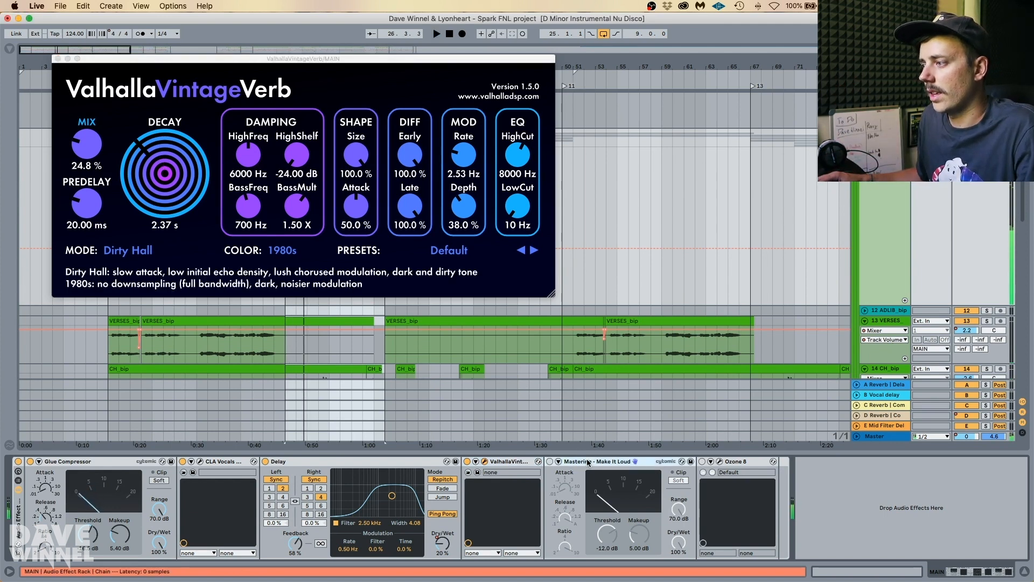
pyautogui.click(550, 461)
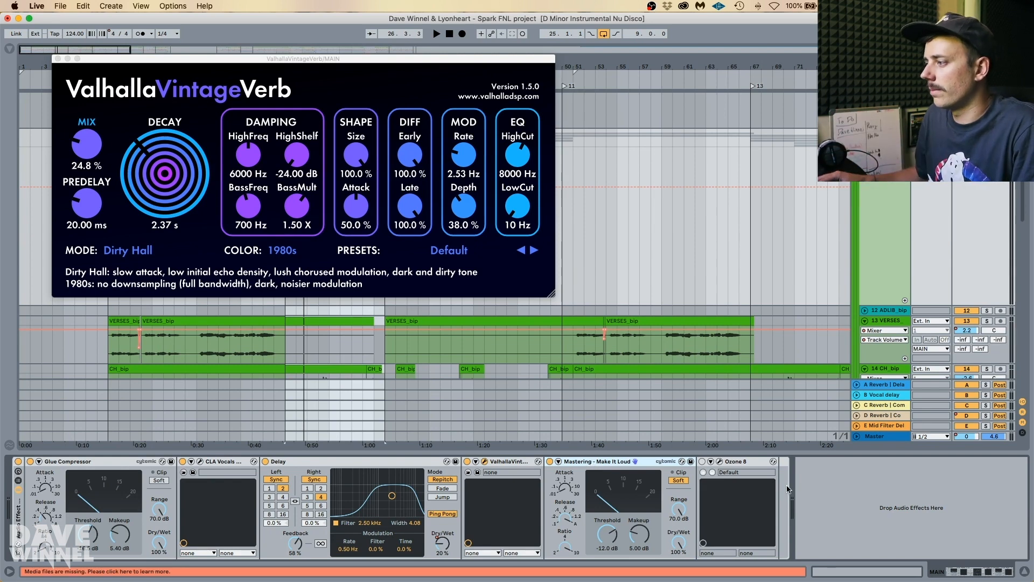
pyautogui.click(721, 462)
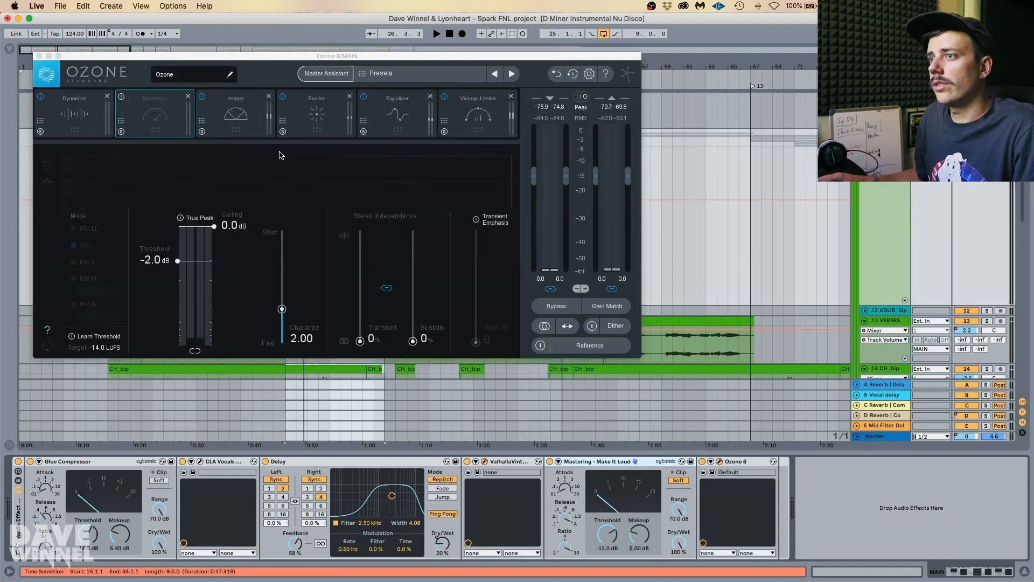
# Review Ozone's Dynamics, Exciter and Imager settings, and close the Ozone and ValhallaVintageVerb windows.
pyautogui.click(62, 106)
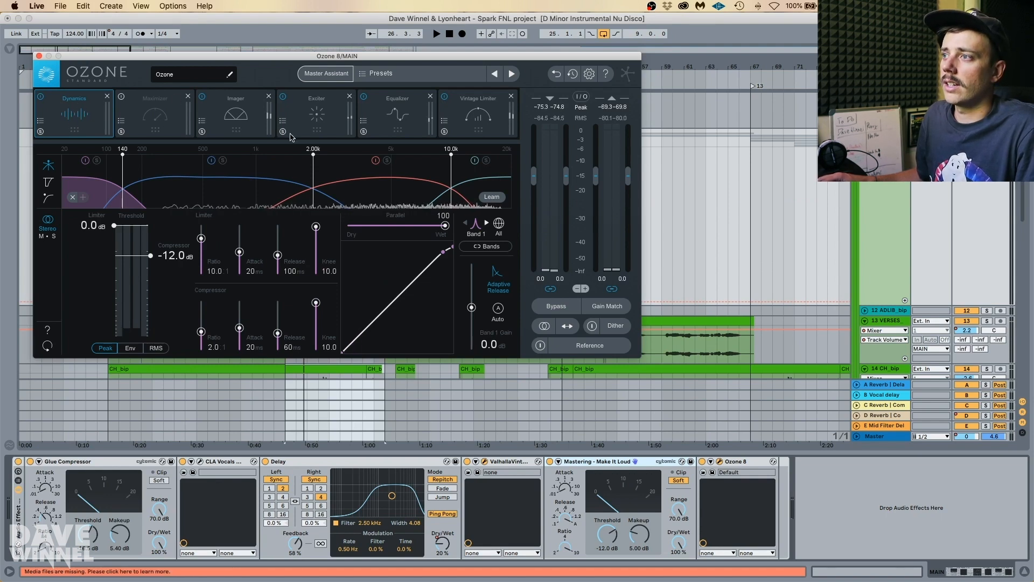
pyautogui.click(316, 123)
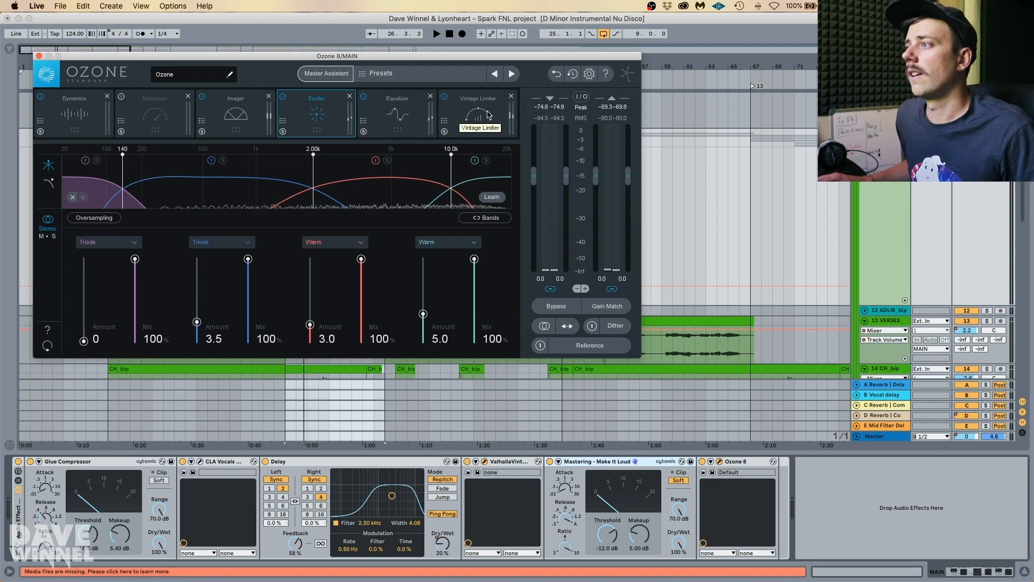
pyautogui.click(236, 114)
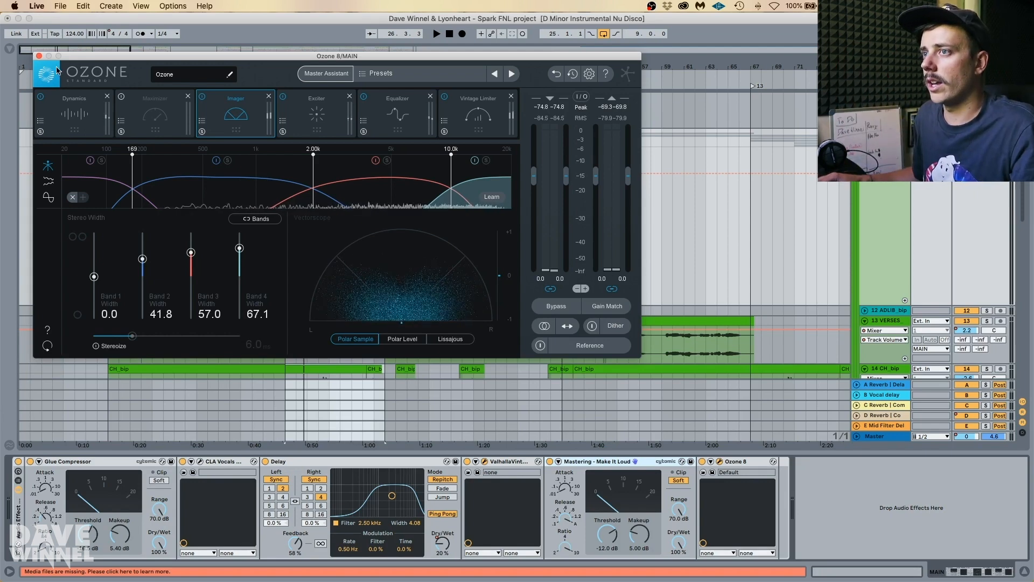
pyautogui.click(39, 56)
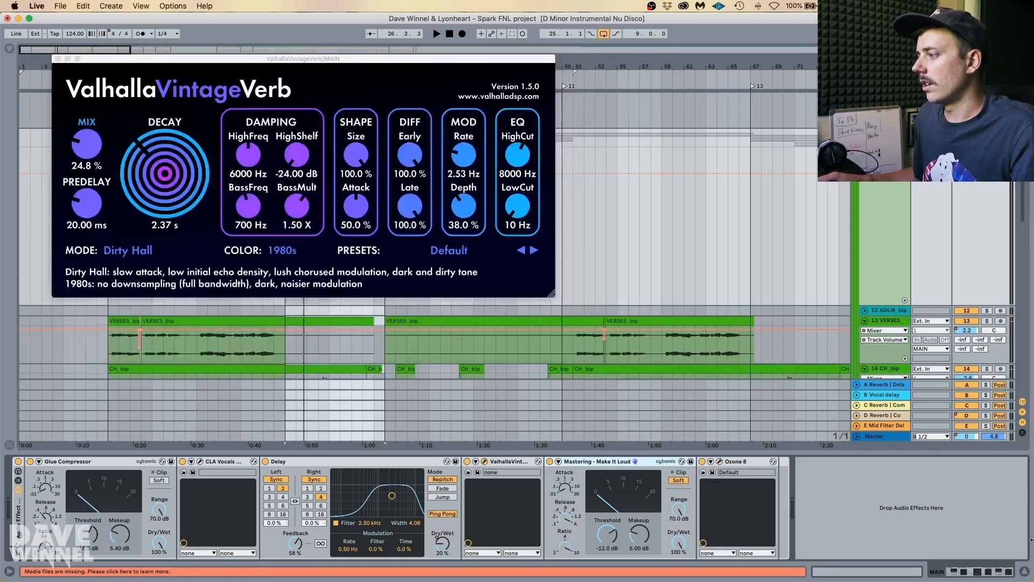
pyautogui.click(59, 59)
# Compare the looped vocals with MAIN's entire effect rack bypassed and with it switched back on.
pyautogui.press('space')
pyautogui.click(18, 461)
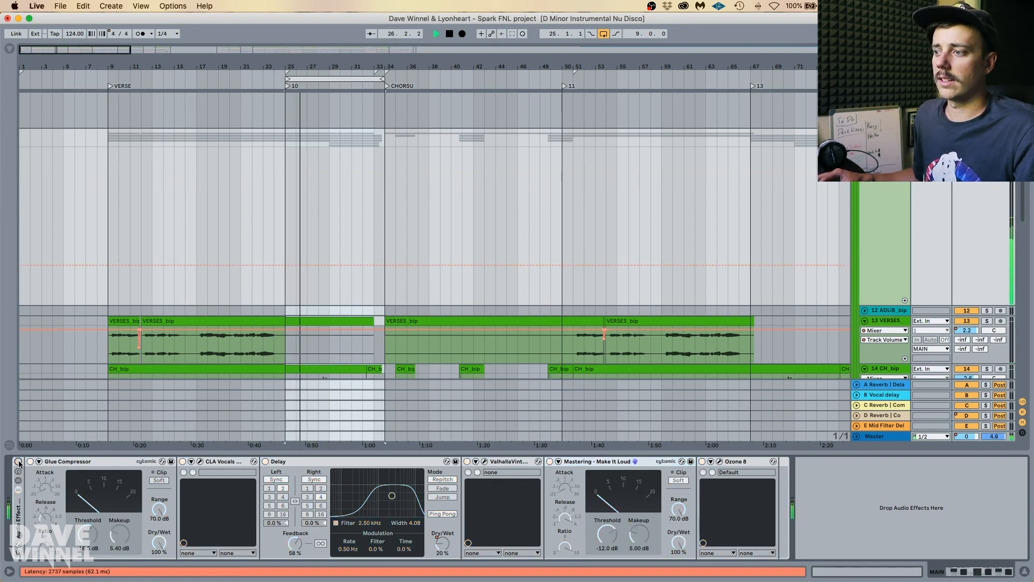
pyautogui.press('space')
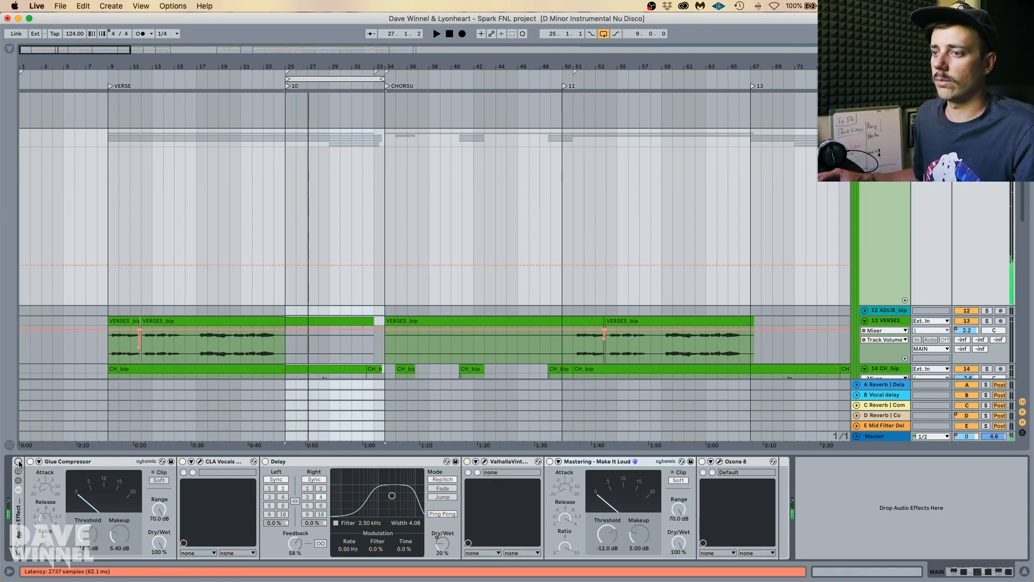
pyautogui.click(18, 461)
pyautogui.press('space')
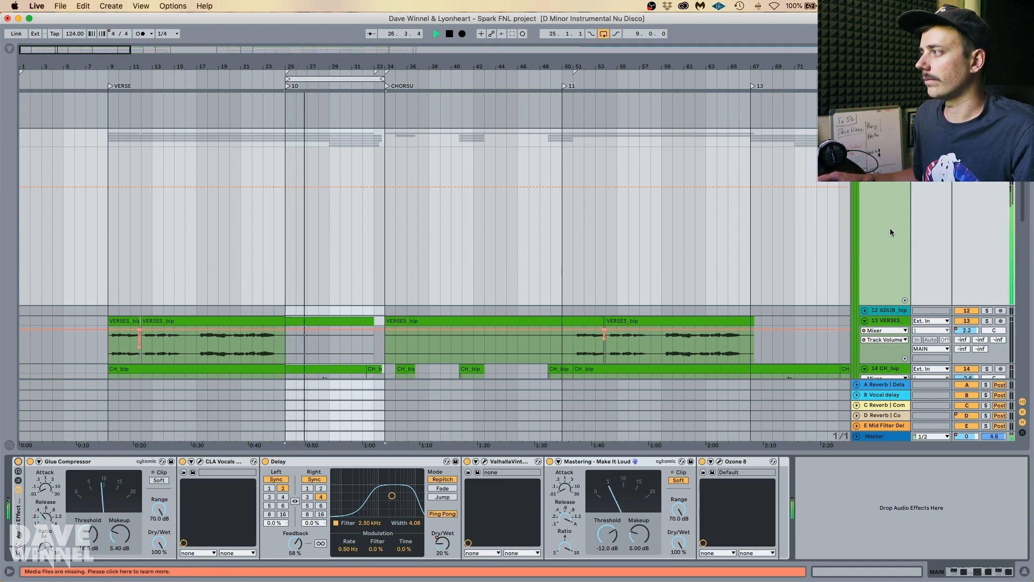
pyautogui.press('space')
# Collapse the 10 Group vocal tracks in the arrangement.
pyautogui.scroll(2, 890, 232)
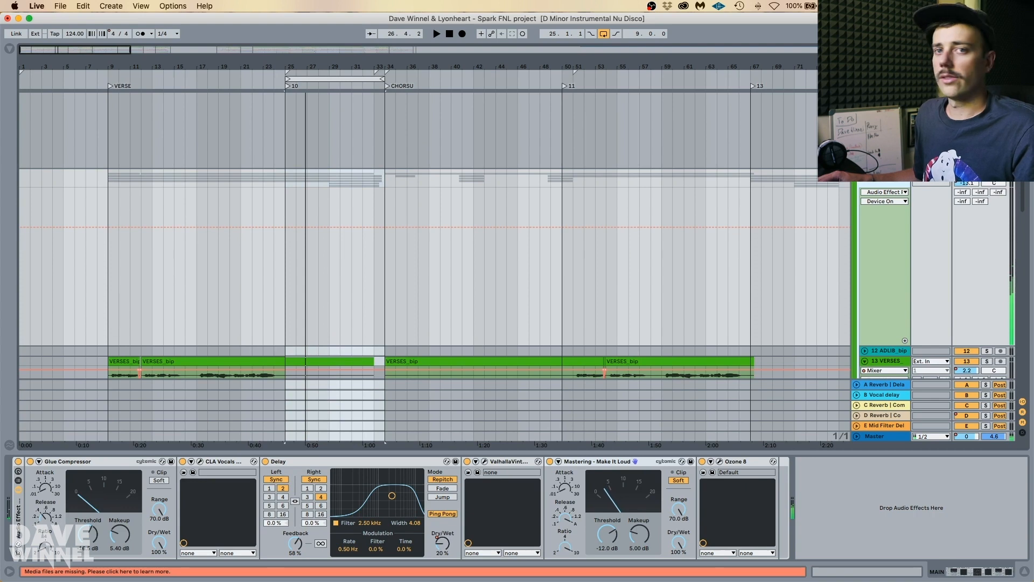
pyautogui.scroll(5, 867, 181)
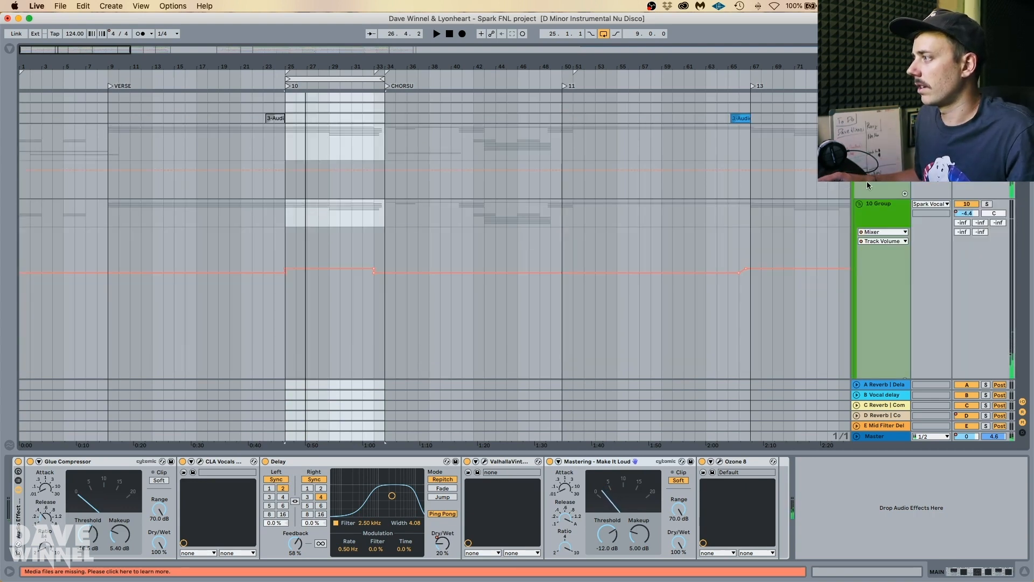
pyautogui.click(859, 204)
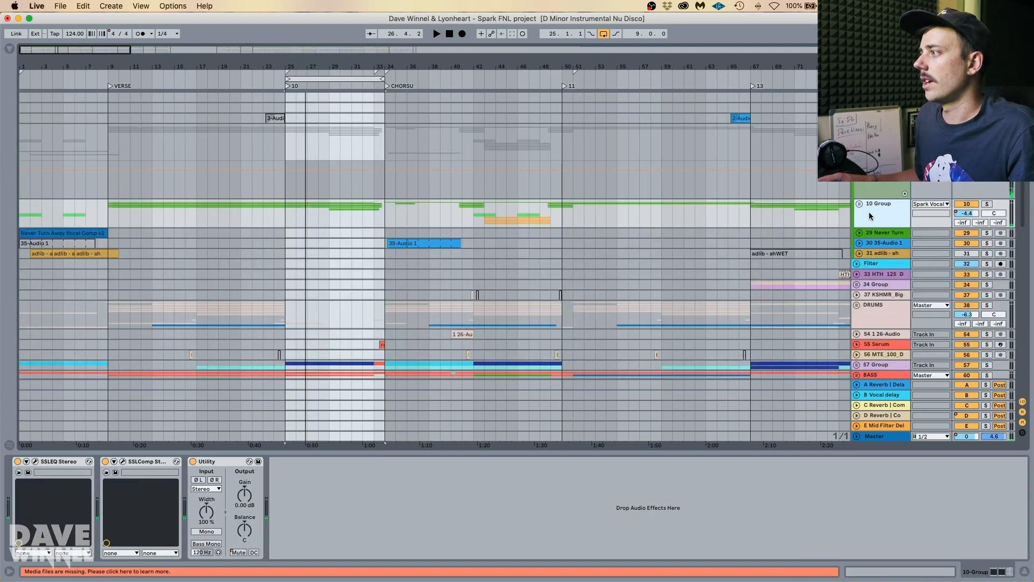
pyautogui.scroll(-1, 877, 211)
pyautogui.moveTo(351, 66); pyautogui.dragTo(350, 56)
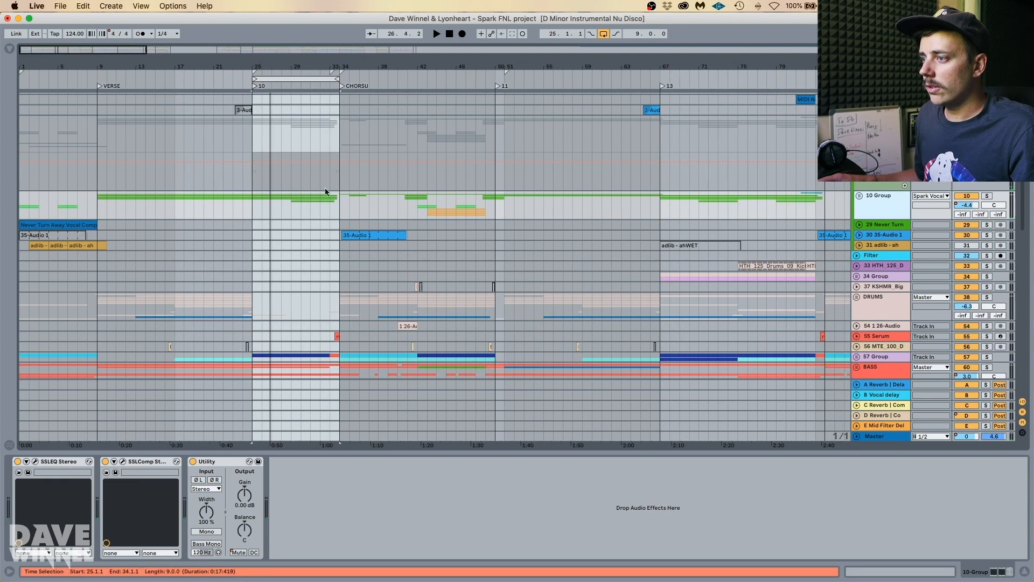
# Unfold the BASS group to show its individual tracks around the verse and chorus.
pyautogui.scroll(-10, 325, 194)
pyautogui.click(857, 145)
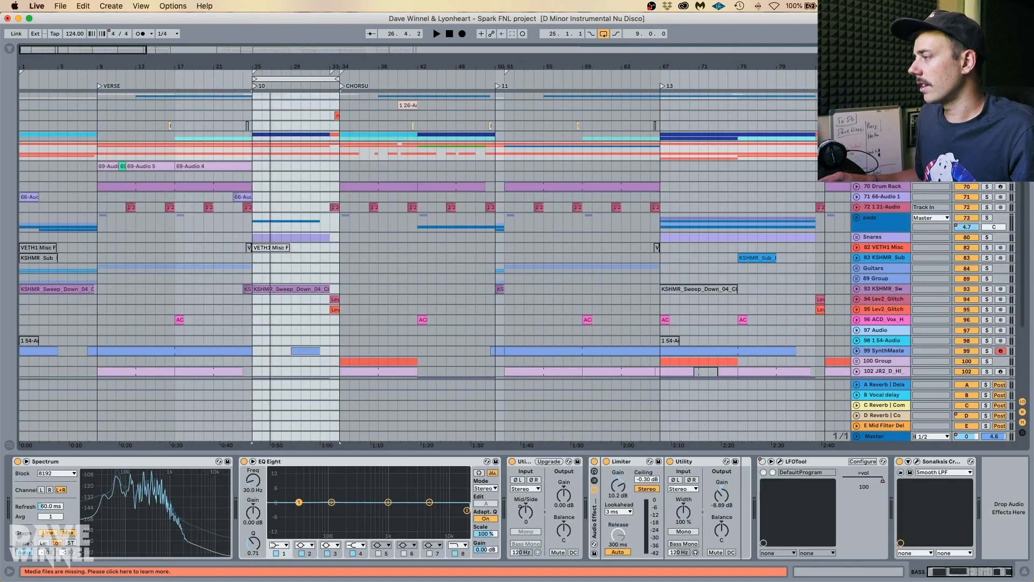
pyautogui.scroll(-5, 307, 314)
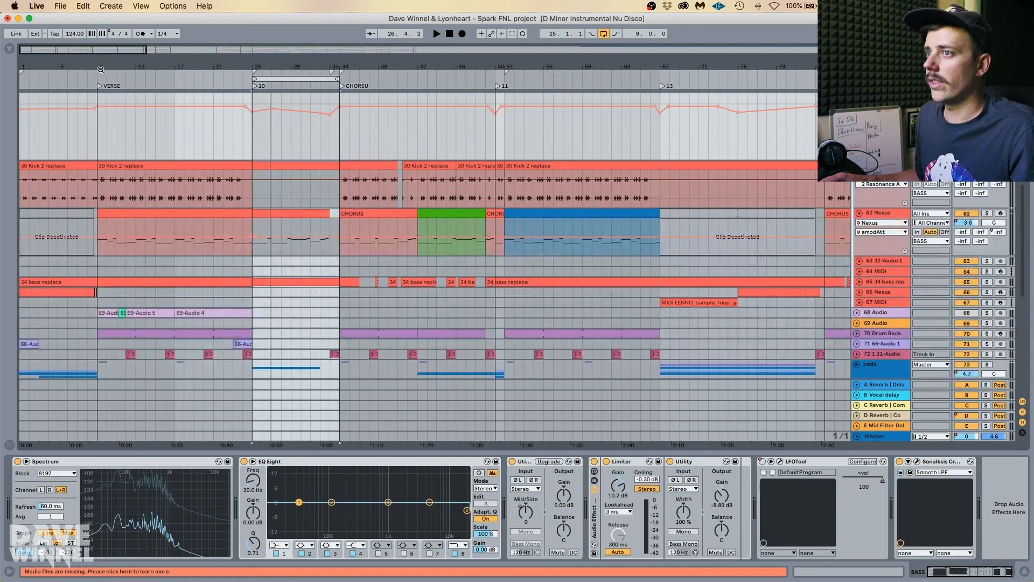
pyautogui.moveTo(136, 61); pyautogui.dragTo(137, 65)
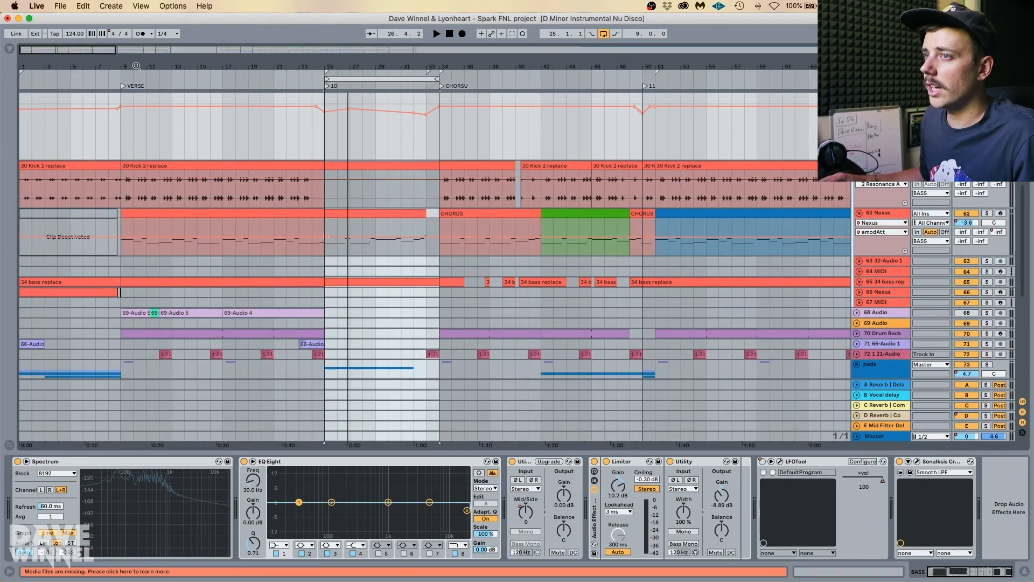
# Show the browser and expand the local VST plug-ins down to the Arturia RETRO folder.
pyautogui.click(7, 51)
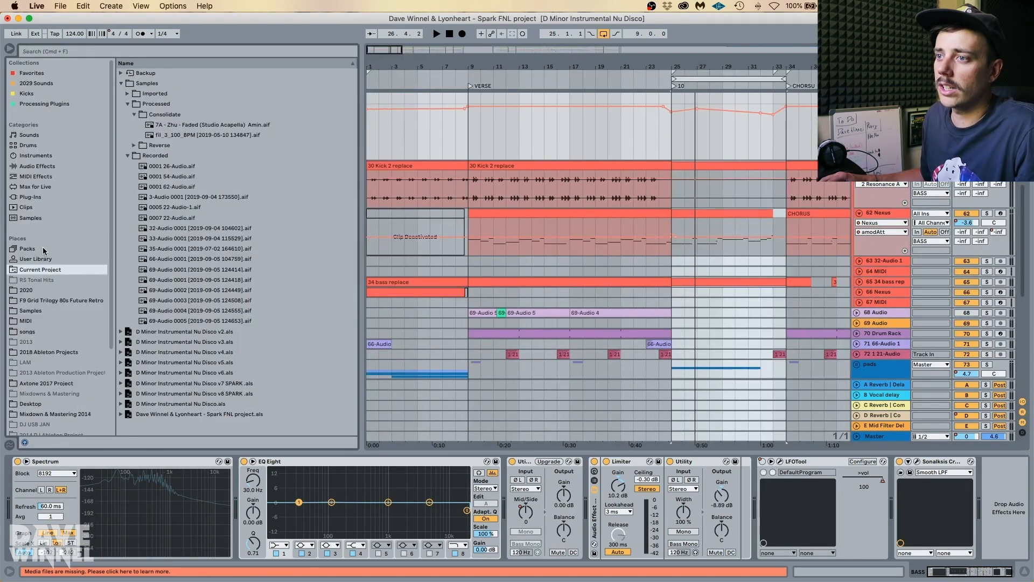
pyautogui.click(31, 197)
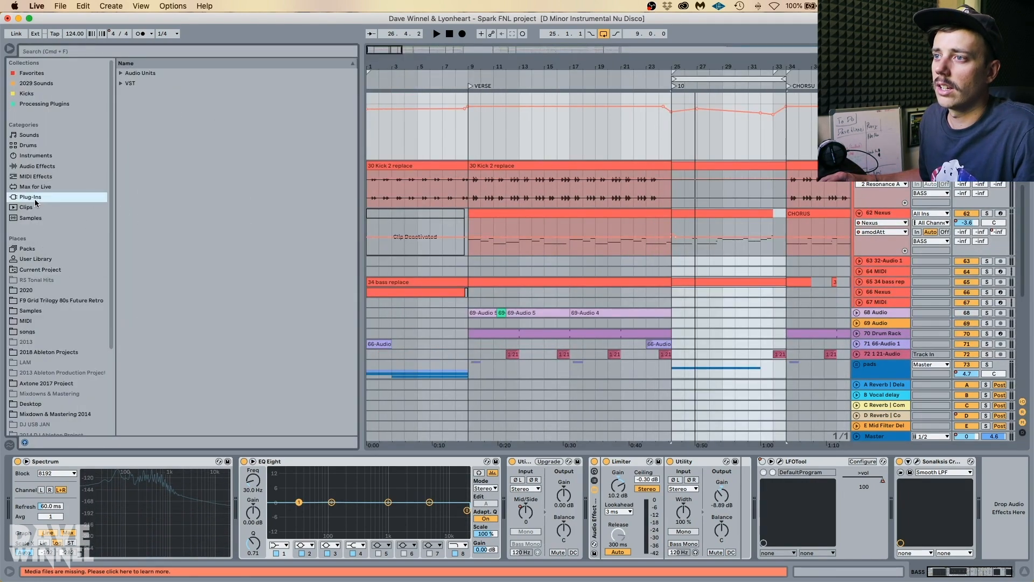
pyautogui.click(121, 83)
pyautogui.click(128, 104)
pyautogui.click(134, 114)
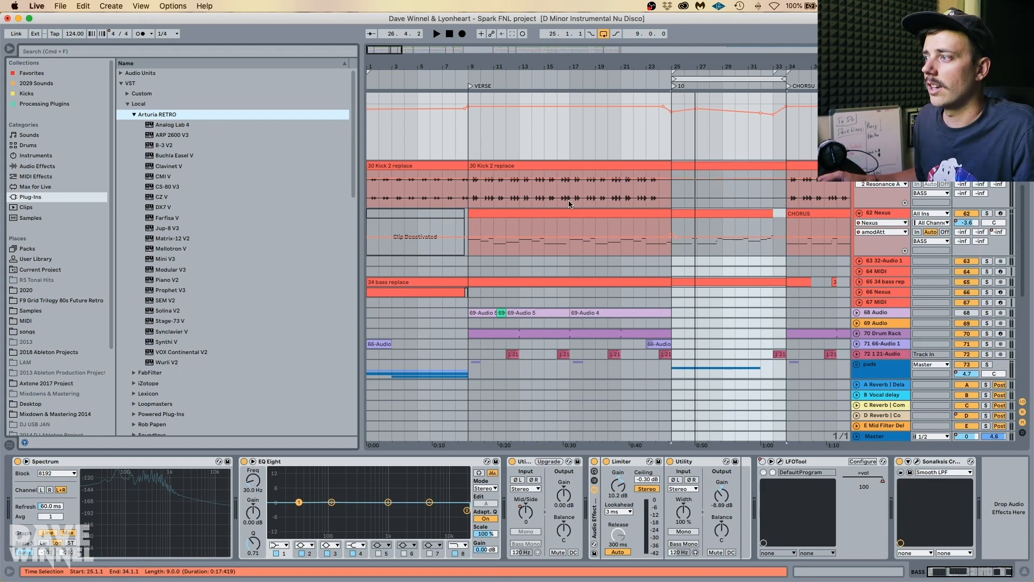
# Select the 62 Nexus track in the BASS group, and solo and arm it.
pyautogui.moveTo(519, 66); pyautogui.dragTo(515, 45)
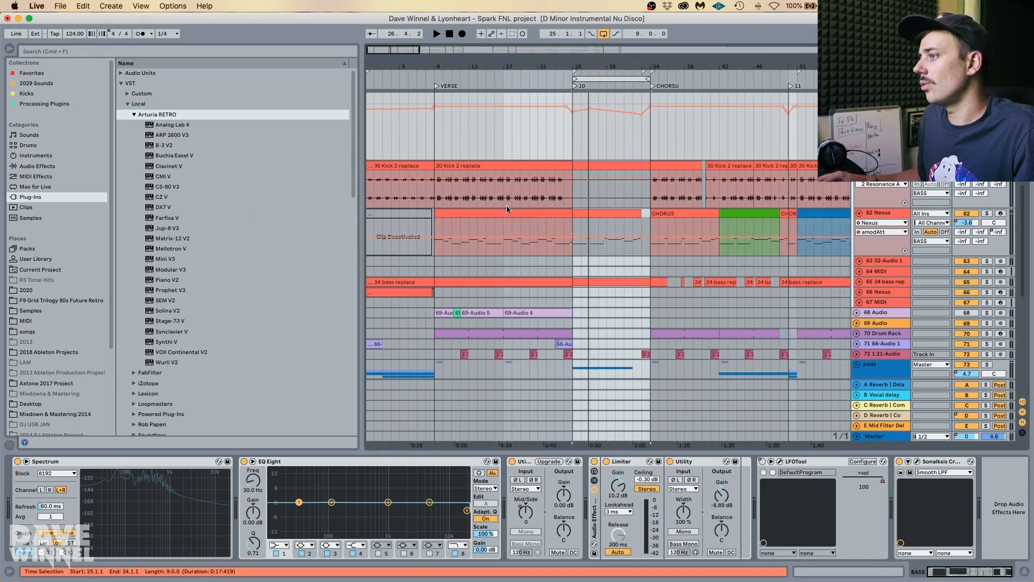
pyautogui.click(910, 218)
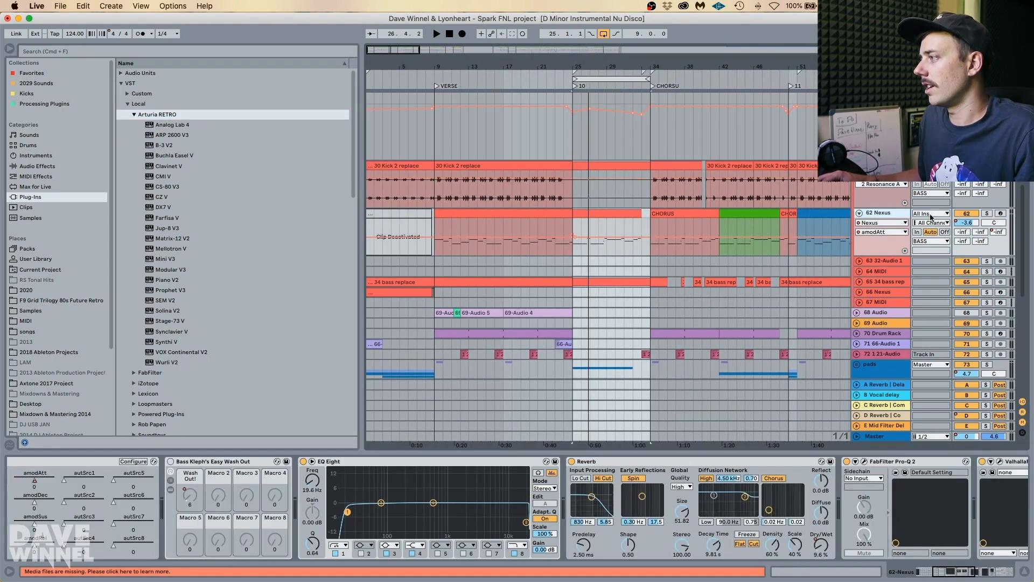
pyautogui.click(987, 214)
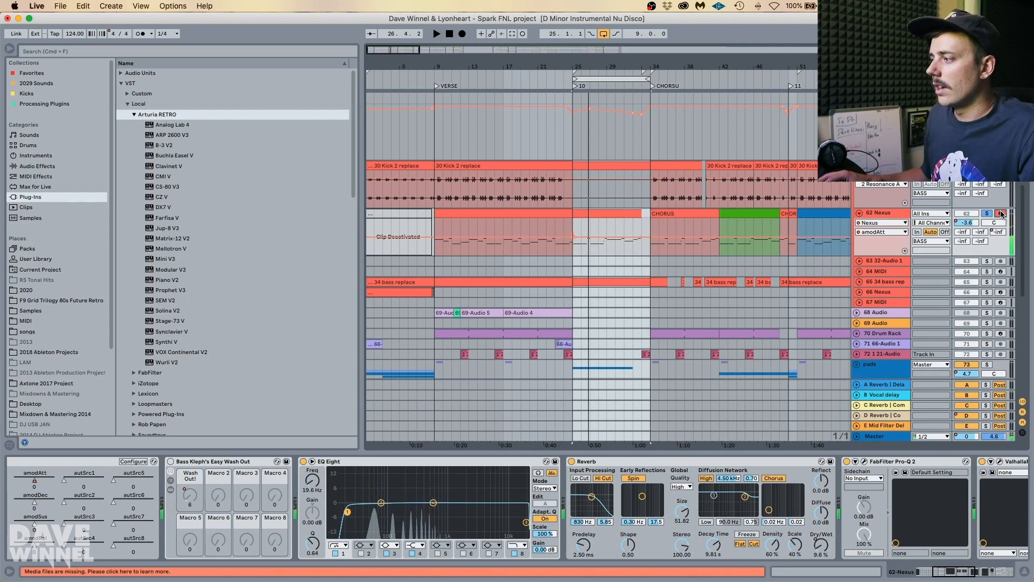
# Open the Nexus instrument's window on track 62 and show its preset library with BA Deeper selected.
pyautogui.click(927, 572)
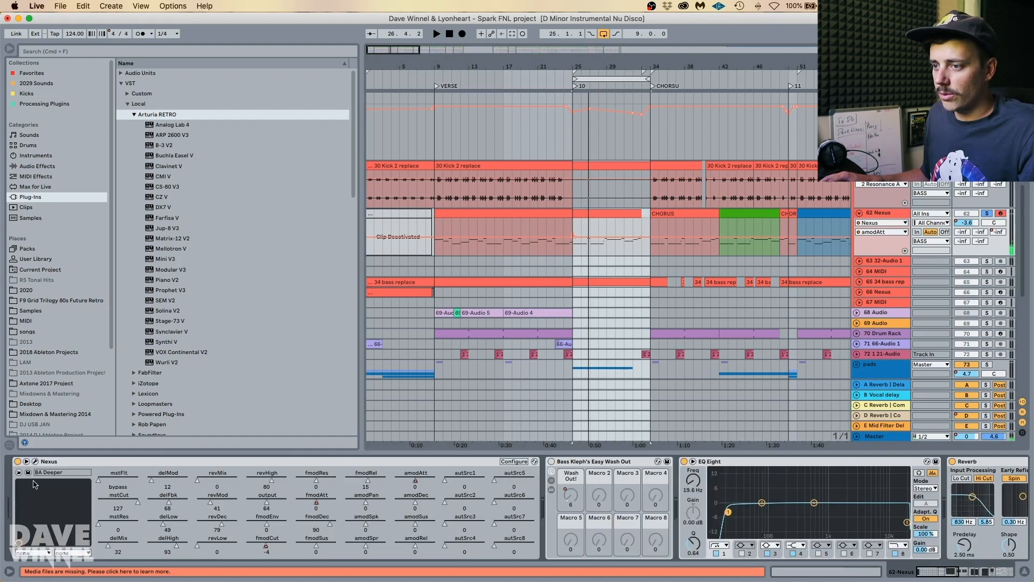
pyautogui.click(35, 462)
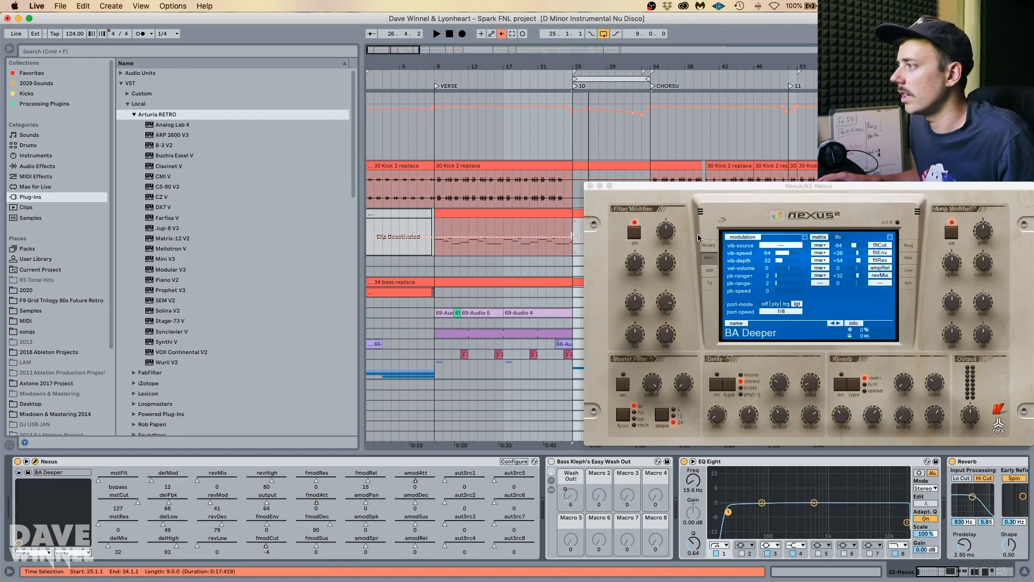
pyautogui.click(705, 248)
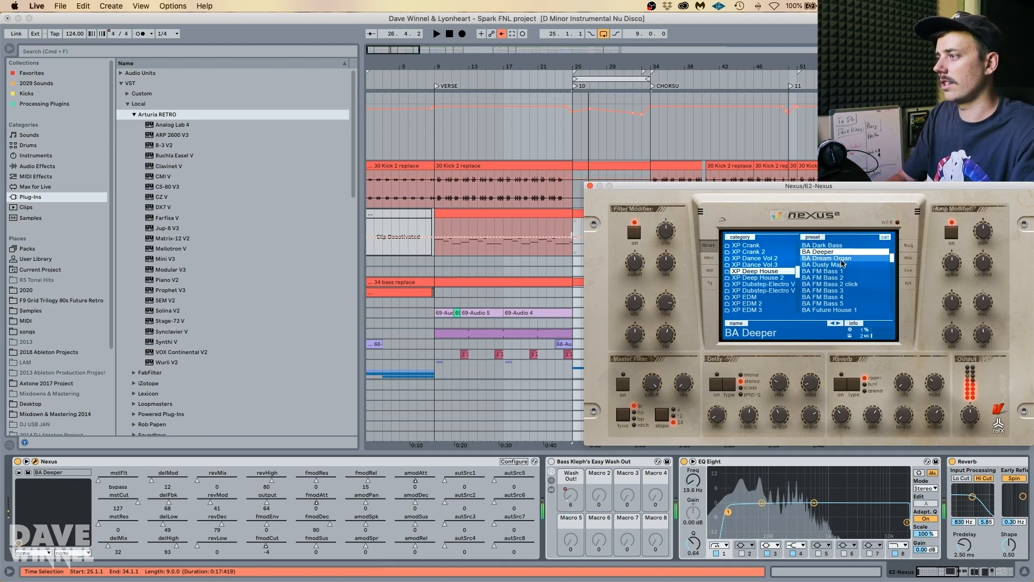
pyautogui.moveTo(636, 262)
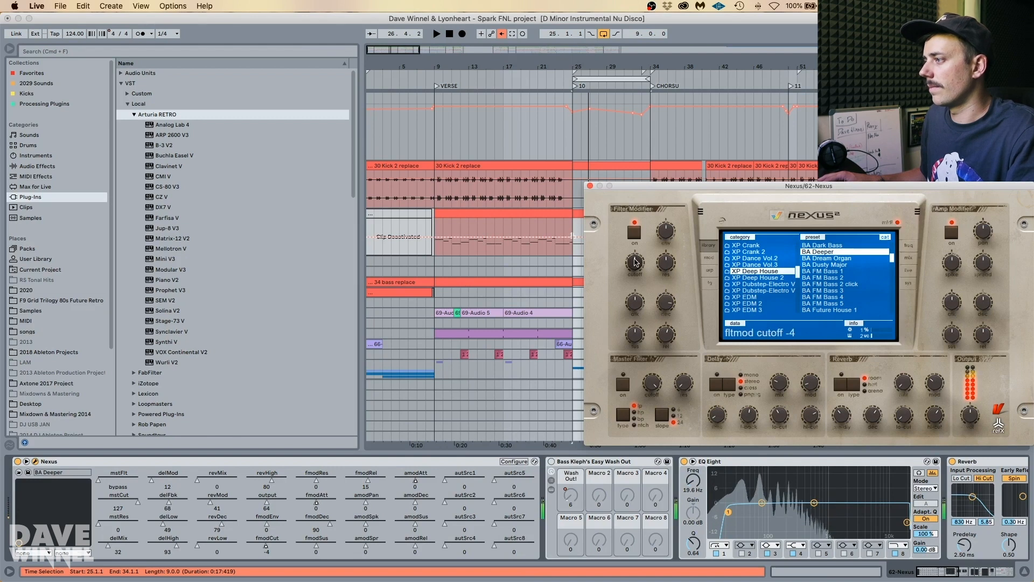
# Try the Nexus filter modifier cutoff at 14, and restore its automation.
pyautogui.moveTo(636, 263)
pyautogui.mouseDown()
pyautogui.moveTo(638, 202)
pyautogui.moveTo(645, 248)
pyautogui.mouseUp()
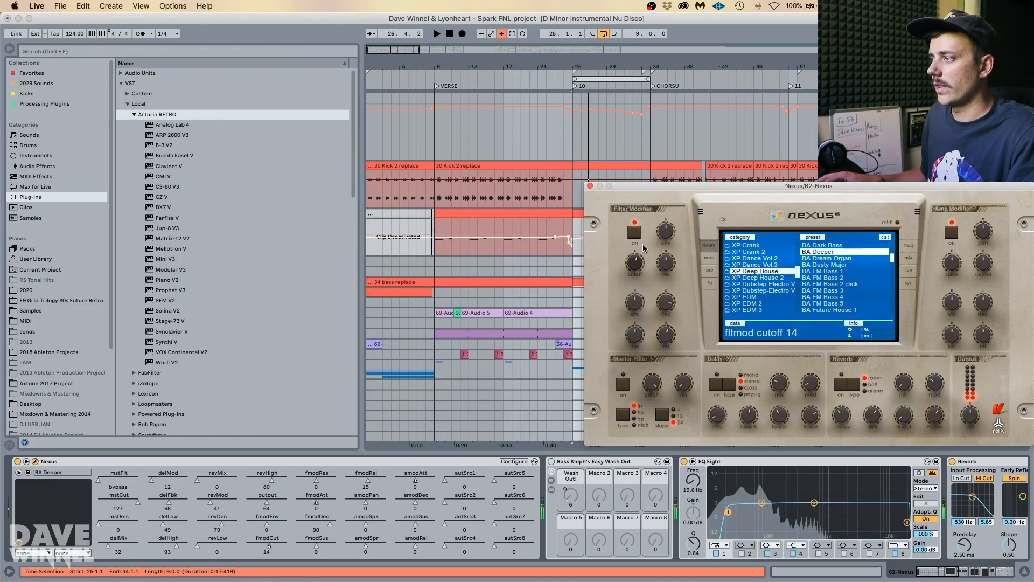
pyautogui.click(503, 34)
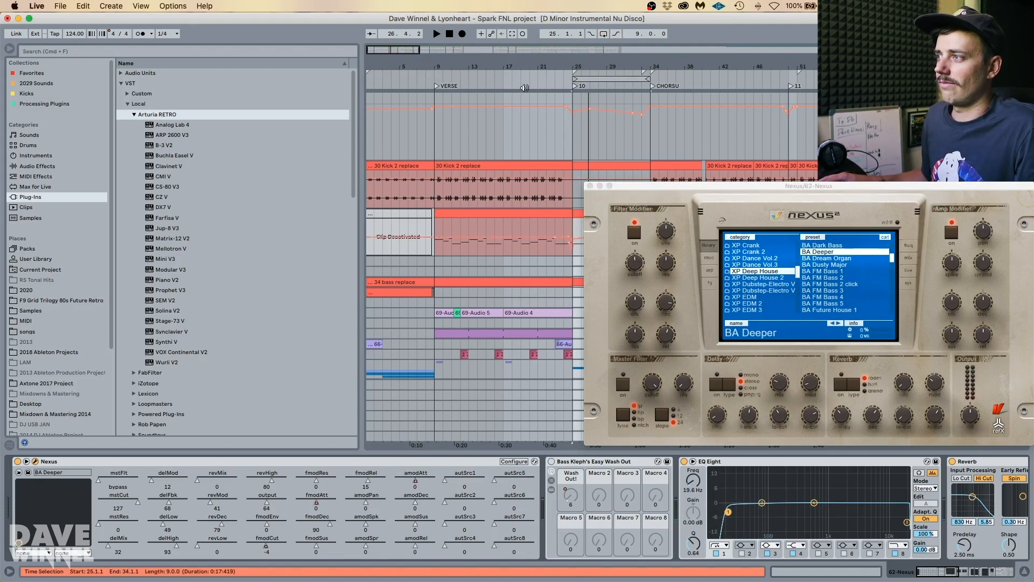
# Close the Nexus window and set the loop to eight bars over the verse from bar 9.
pyautogui.moveTo(524, 68); pyautogui.dragTo(439, 58)
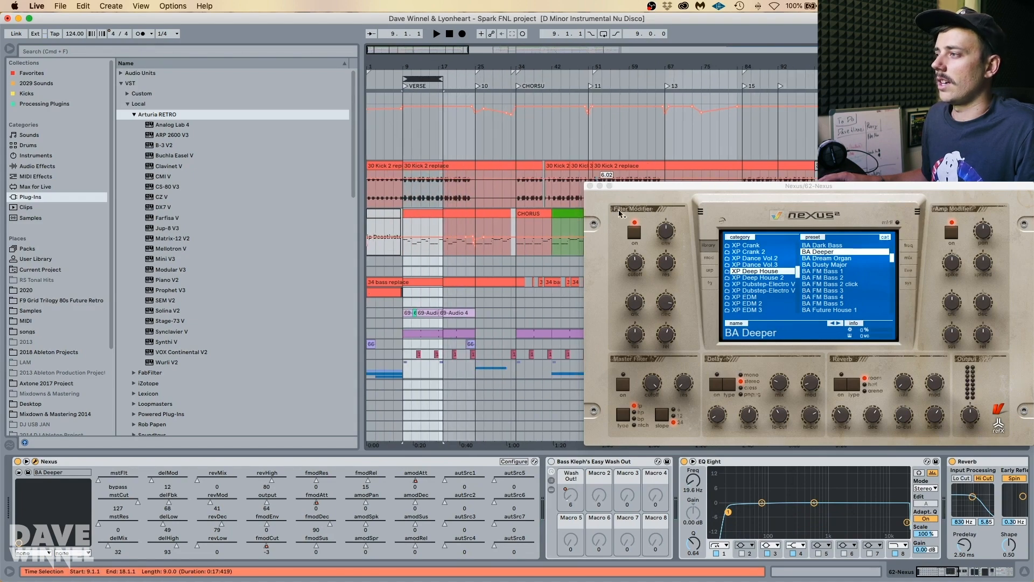
pyautogui.click(590, 186)
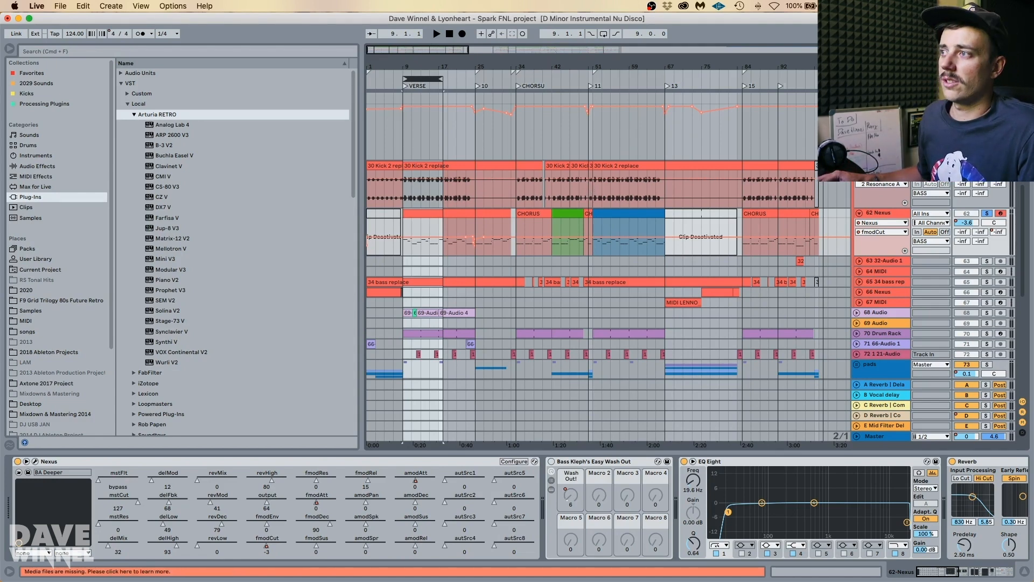
pyautogui.moveTo(429, 67)
pyautogui.mouseDown()
pyautogui.moveTo(452, 103)
pyautogui.moveTo(478, 79)
pyautogui.moveTo(427, 47)
pyautogui.mouseUp()
# Unsolo the 62 Nexus track and play the start of the verse loop.
pyautogui.click(987, 214)
pyautogui.press('space')
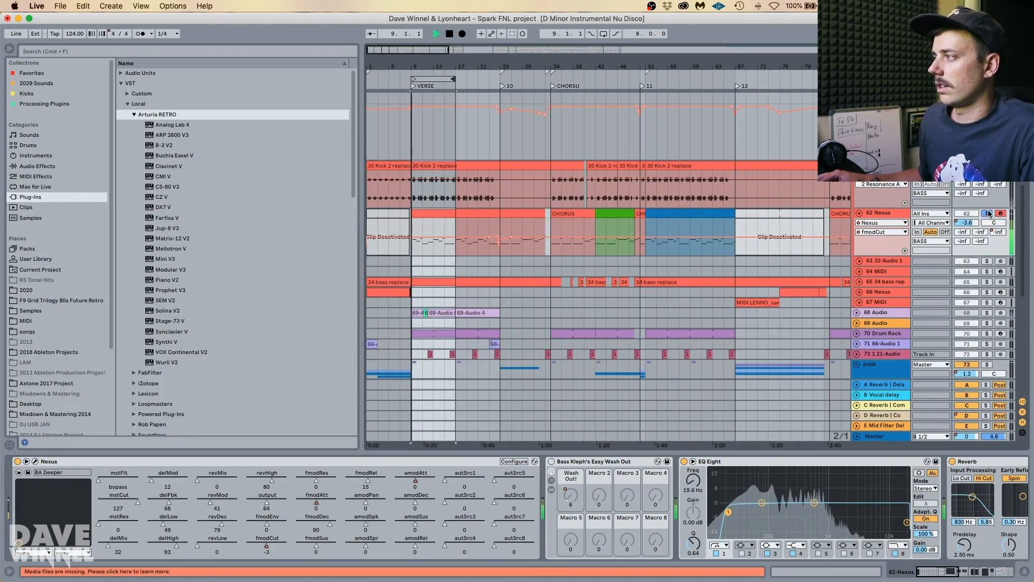
pyautogui.moveTo(440, 68); pyautogui.dragTo(415, 74)
pyautogui.press('space')
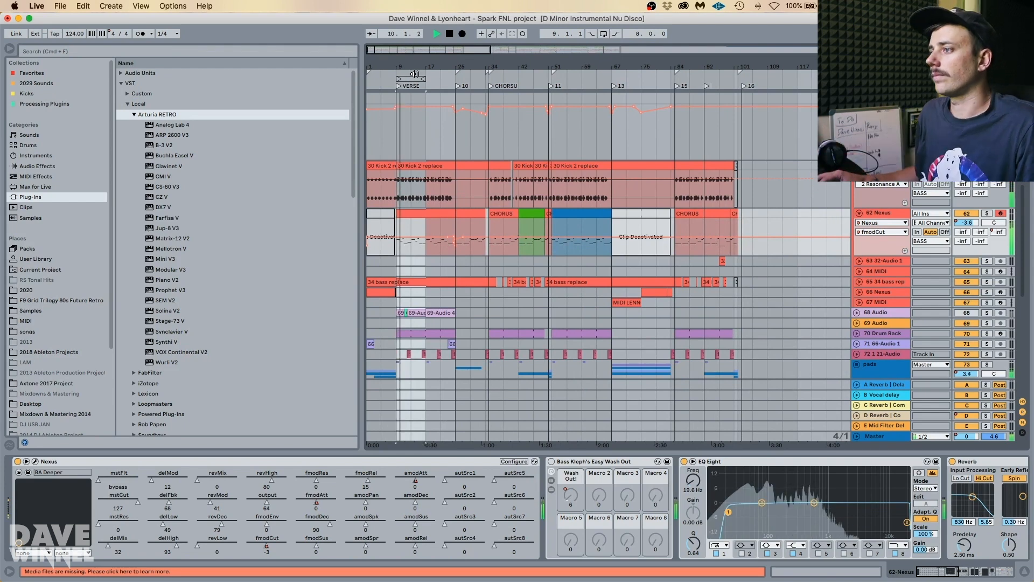
pyautogui.moveTo(393, 63); pyautogui.dragTo(398, 97)
pyautogui.press('space')
# Solo the 61 30 Kick 2 replace track and play the verse with its EQ Eight shown.
pyautogui.scroll(3, 986, 212)
pyautogui.scroll(1, 987, 210)
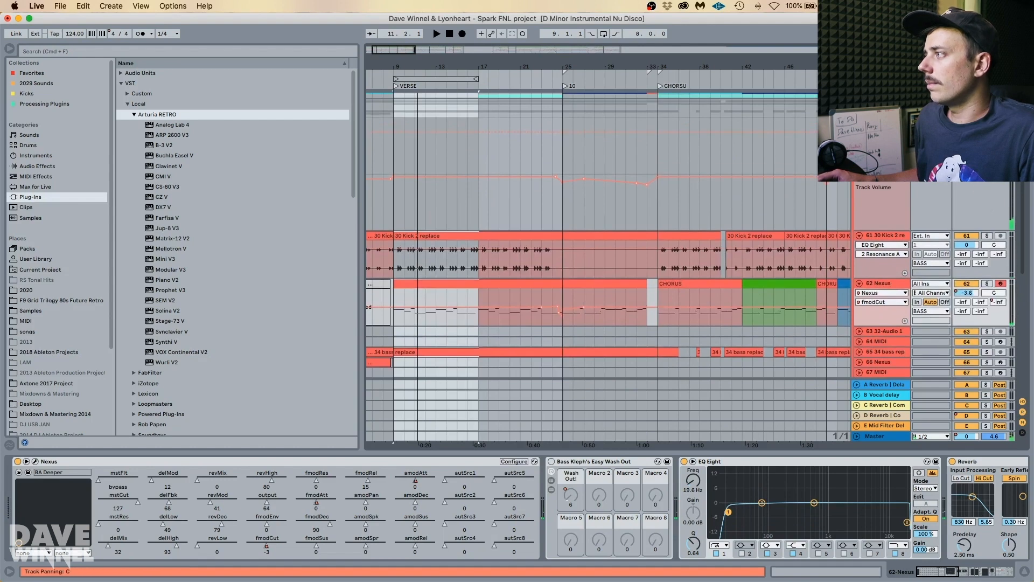
pyautogui.click(987, 236)
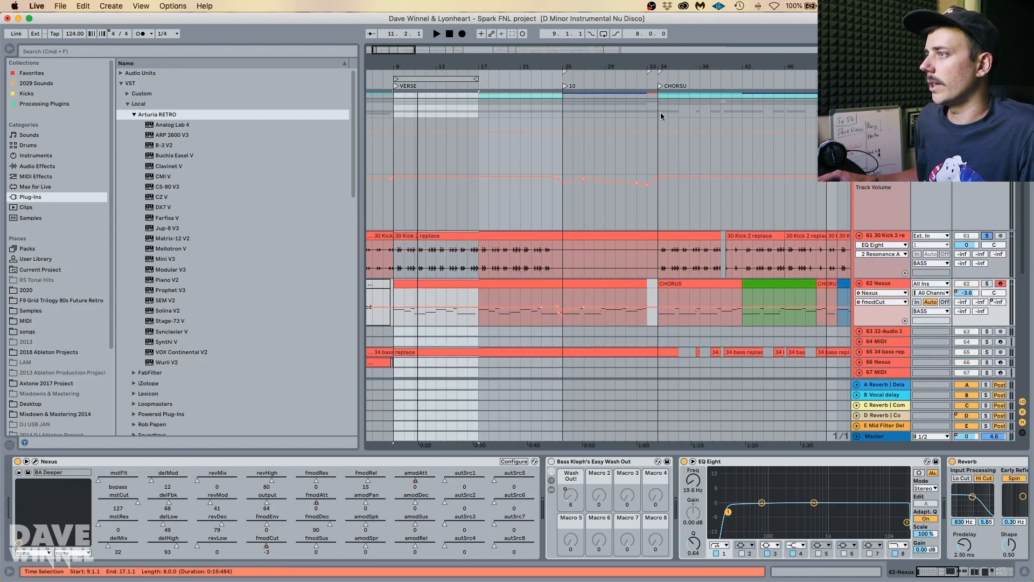
pyautogui.moveTo(394, 64); pyautogui.dragTo(396, 78)
pyautogui.press('space')
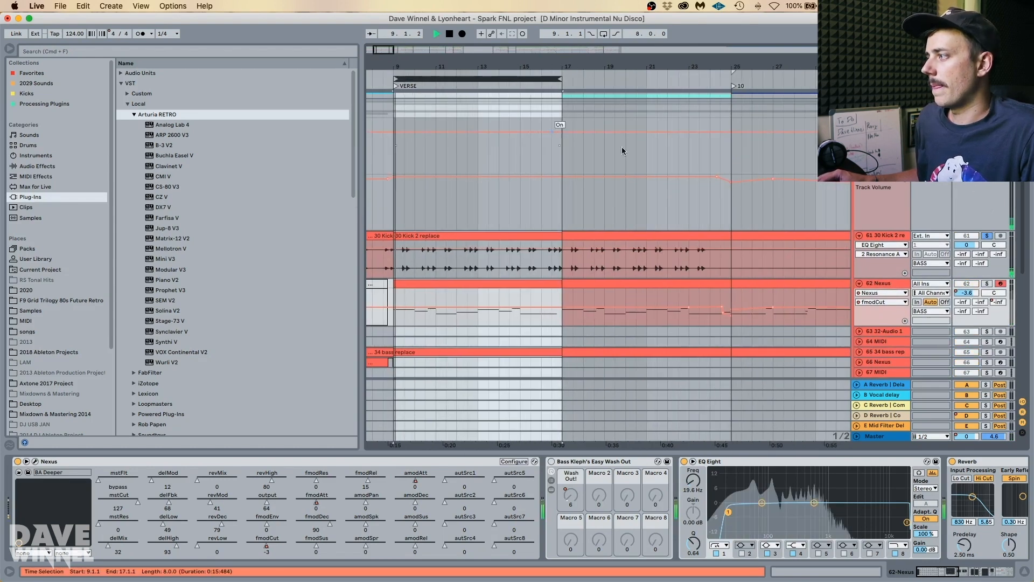
pyautogui.click(893, 228)
pyautogui.click(891, 236)
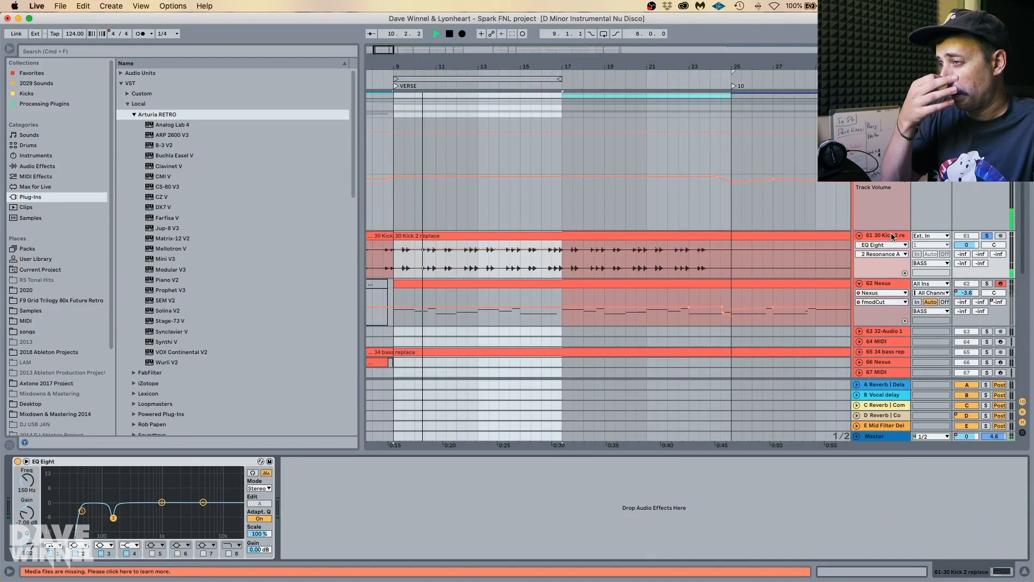
pyautogui.press('space')
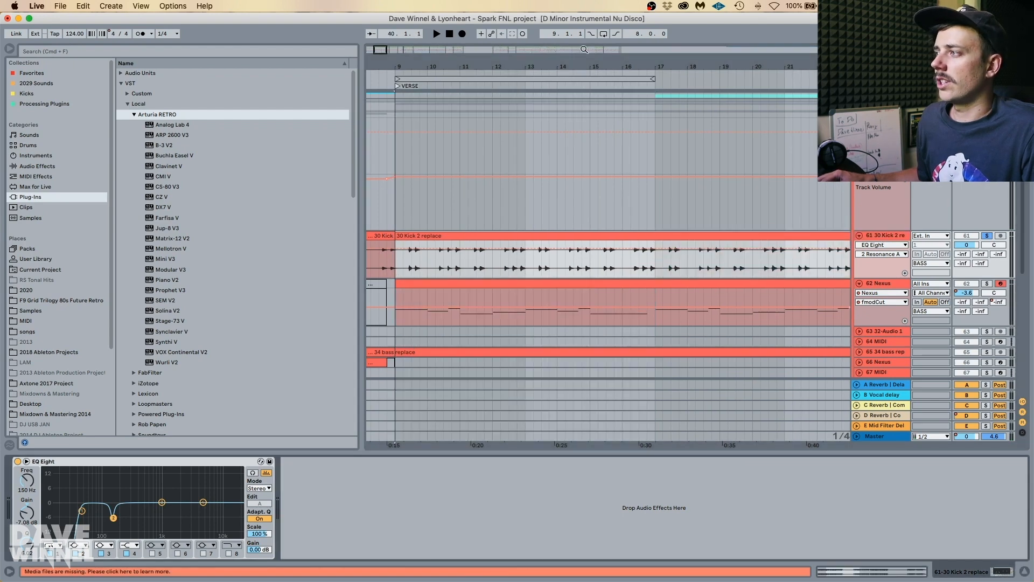
# Shorten the loop to one bar at bar 9 and show the 30 Kick 2 replace clip's sample details.
pyautogui.moveTo(653, 79); pyautogui.dragTo(386, 110)
pyautogui.moveTo(404, 64); pyautogui.dragTo(405, 81)
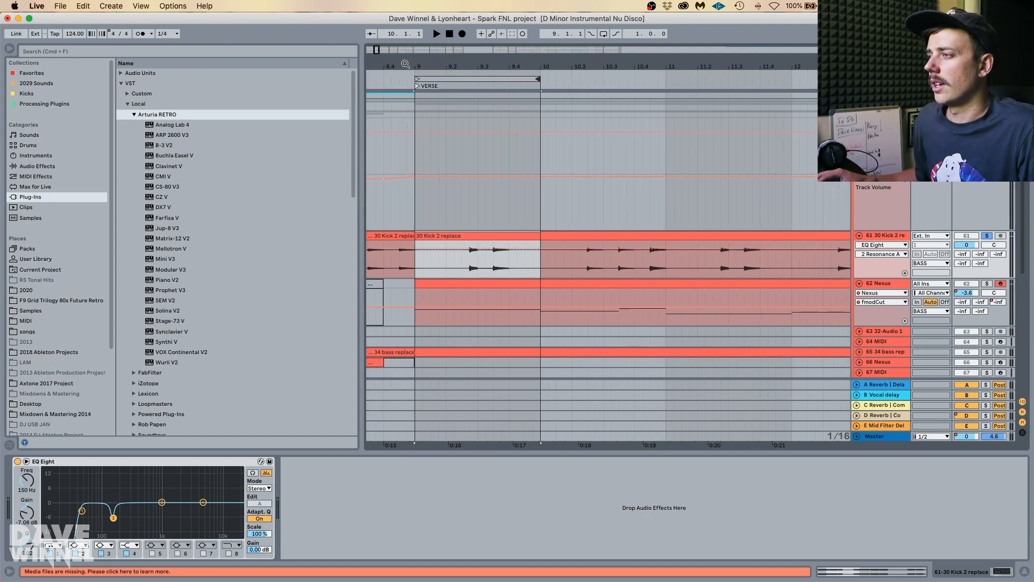
pyautogui.click(494, 236)
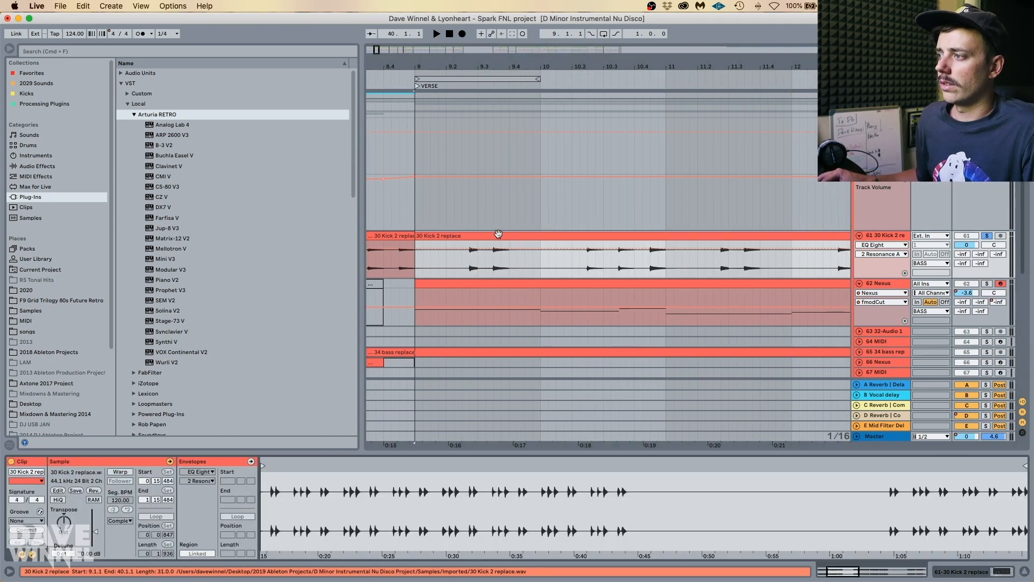
# Show track 61's EQ Eight again and audition the soloed kick replacement from the verse start.
pyautogui.click(891, 237)
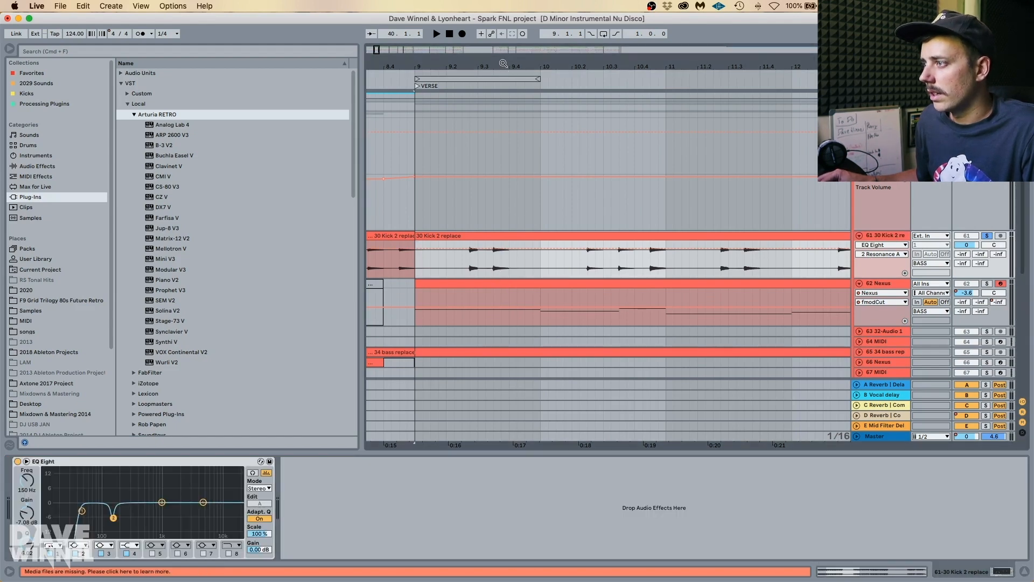
pyautogui.moveTo(503, 63); pyautogui.dragTo(492, 17)
pyautogui.press('space')
pyautogui.moveTo(404, 62)
pyautogui.mouseDown()
pyautogui.moveTo(415, 122)
pyautogui.moveTo(402, 62)
pyautogui.mouseUp()
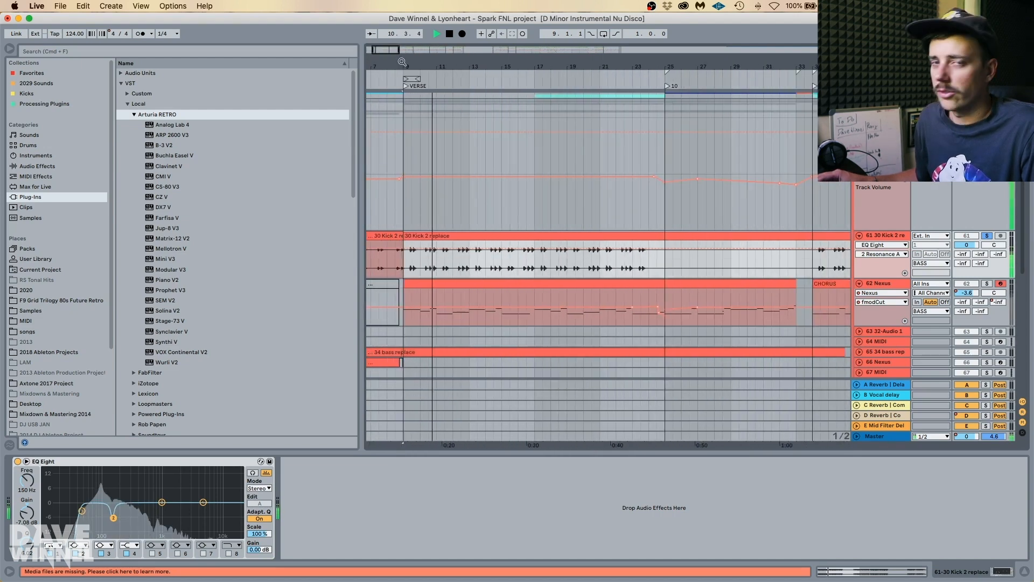
pyautogui.press('space')
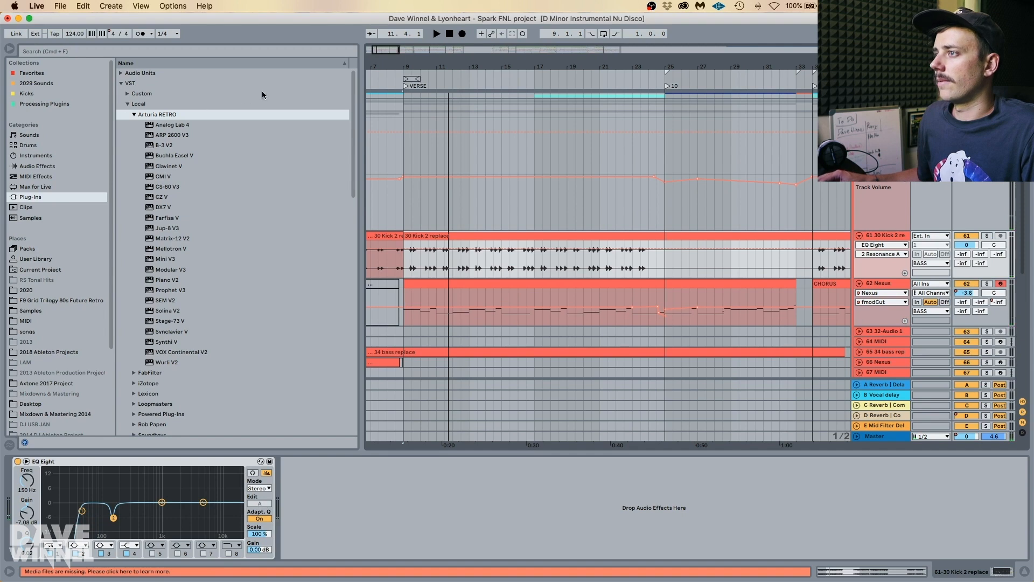
# Extend the verse loop to four bars and play it with the tracks unsoloed.
pyautogui.press('space')
pyautogui.moveTo(421, 79); pyautogui.dragTo(472, 82)
pyautogui.scroll(10, 609, 264)
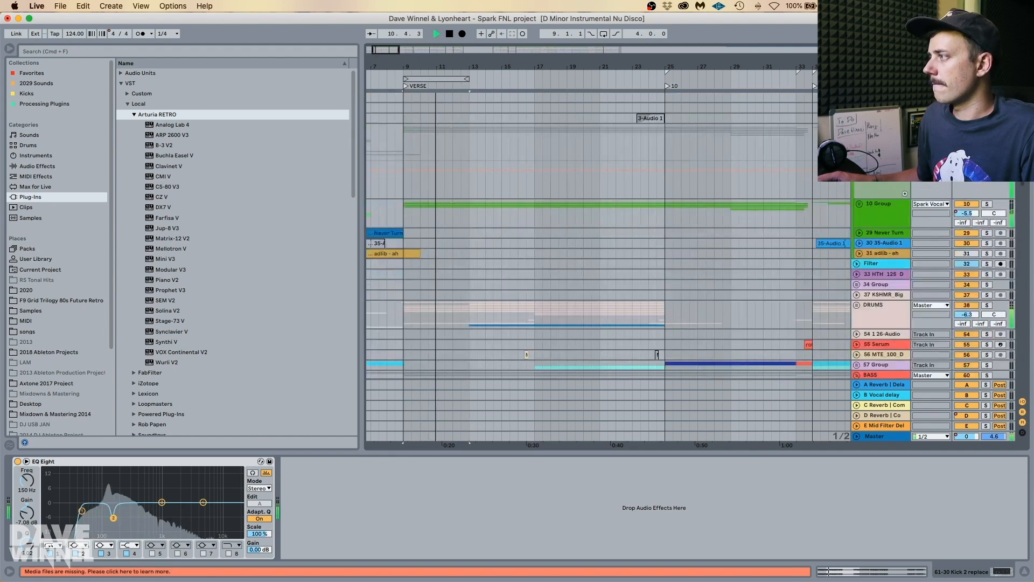
pyautogui.scroll(-10, 806, 206)
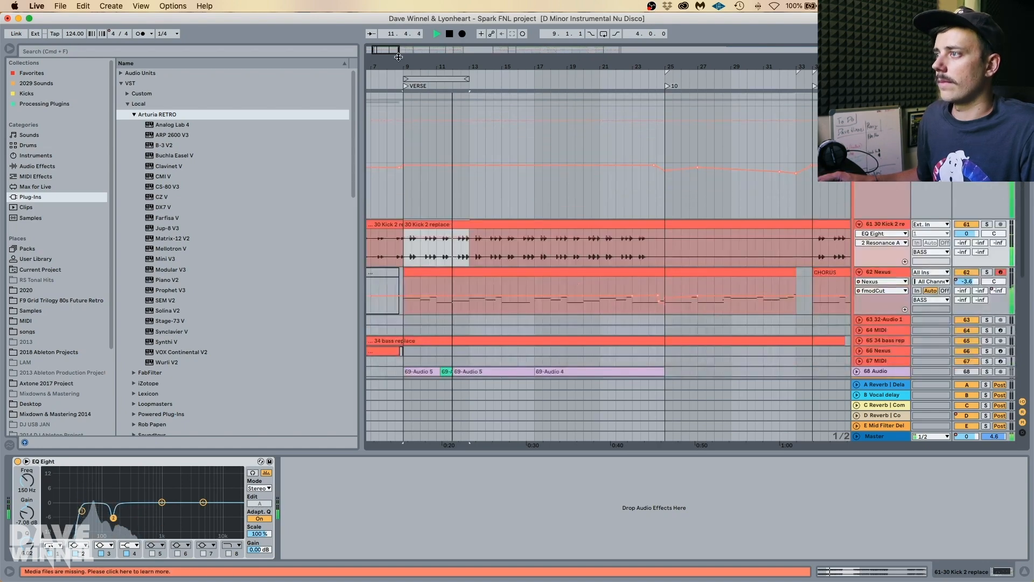
pyautogui.moveTo(413, 69); pyautogui.dragTo(395, 75)
# Solo the 72 1 21-Audio track, unfold it and audition its clip at bar 12.
pyautogui.scroll(-8, 457, 273)
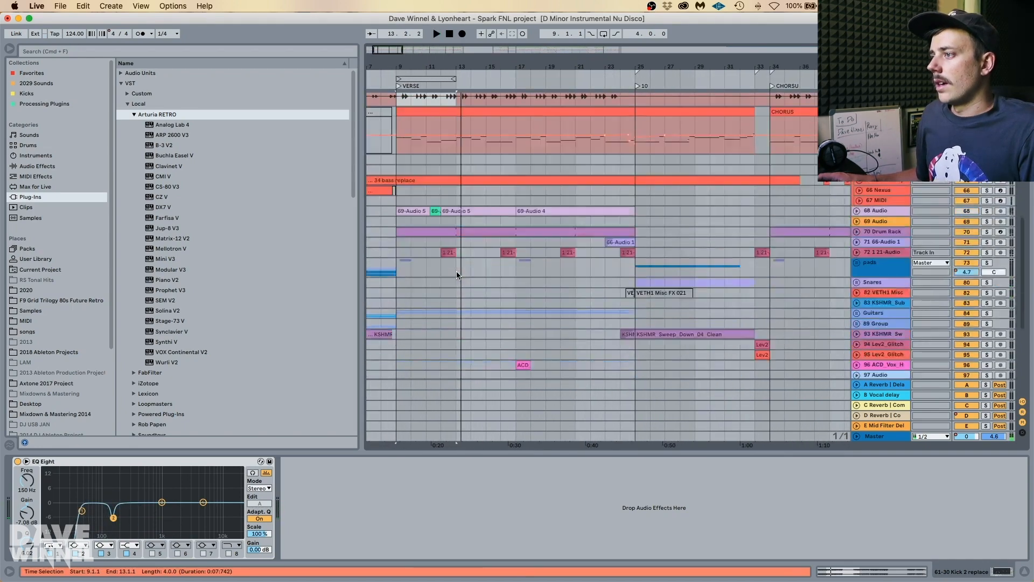
pyautogui.click(446, 251)
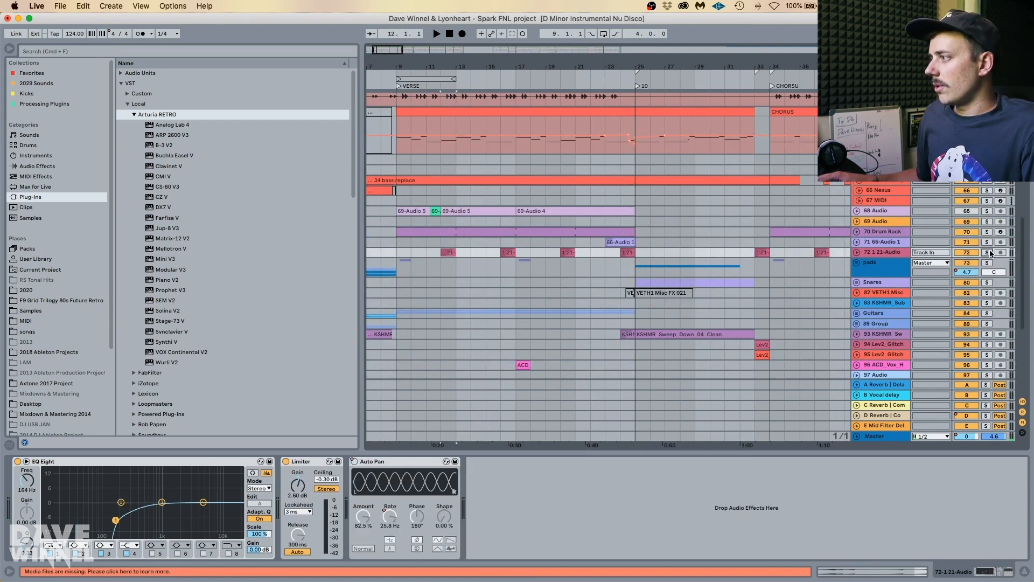
pyautogui.click(990, 253)
pyautogui.press('space')
pyautogui.doubleClick(892, 254)
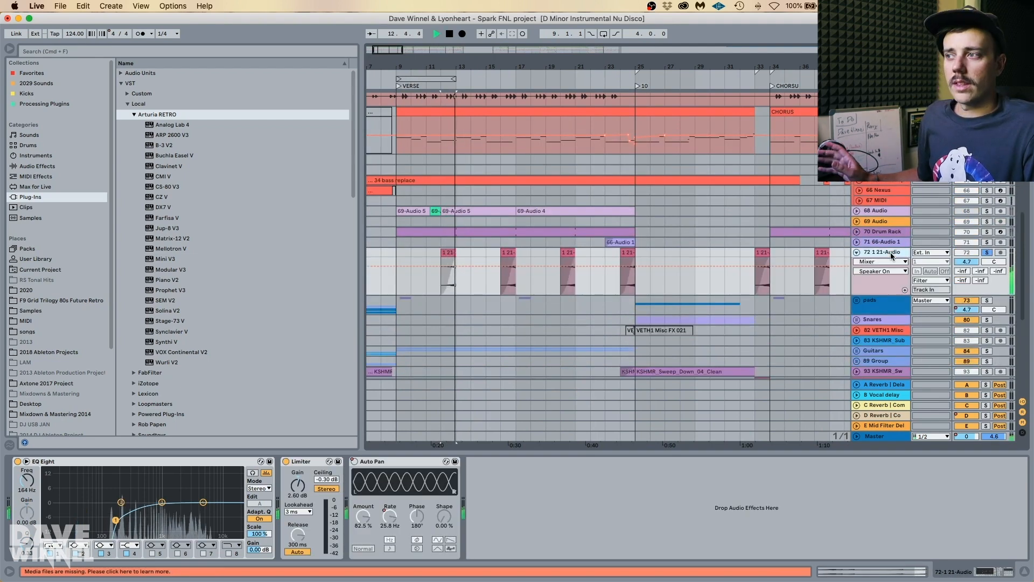
pyautogui.press('space')
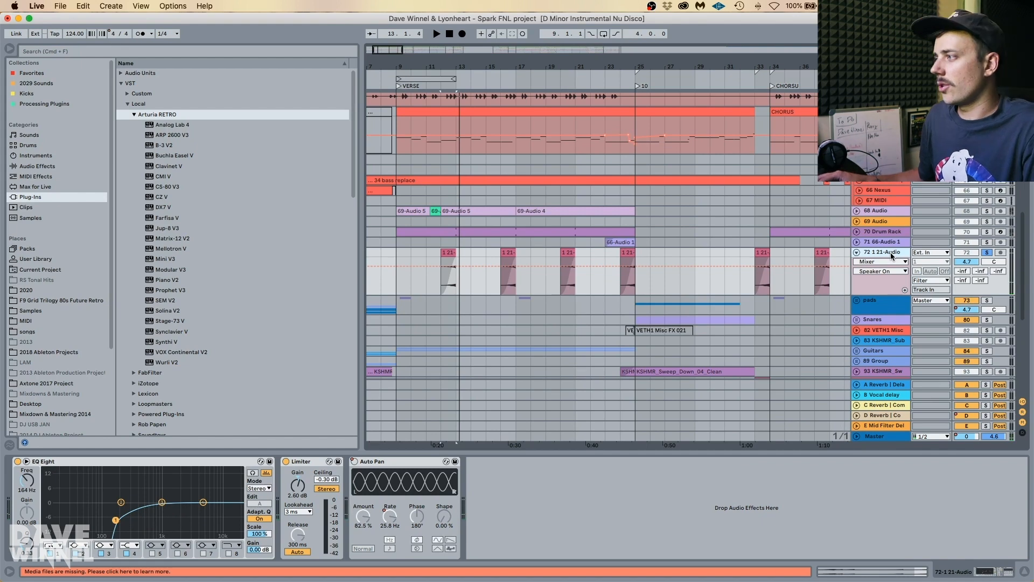
pyautogui.press('space')
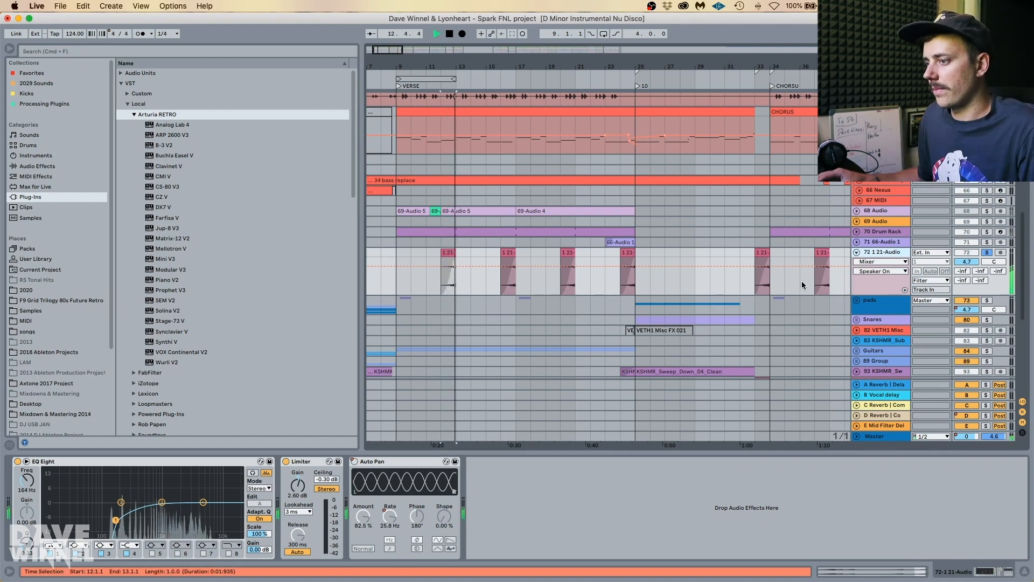
pyautogui.press('space')
# Unsolo the 72 1 21-Audio track and play bar 12 in the full mix.
pyautogui.scroll(-1, 480, 168)
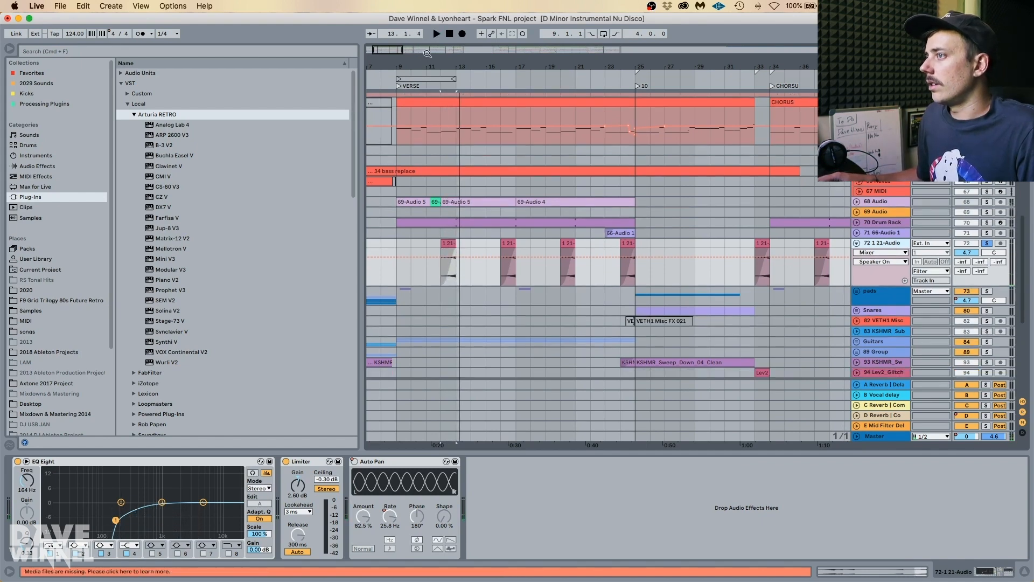
pyautogui.moveTo(428, 65); pyautogui.dragTo(428, 53)
pyautogui.scroll(12, 524, 102)
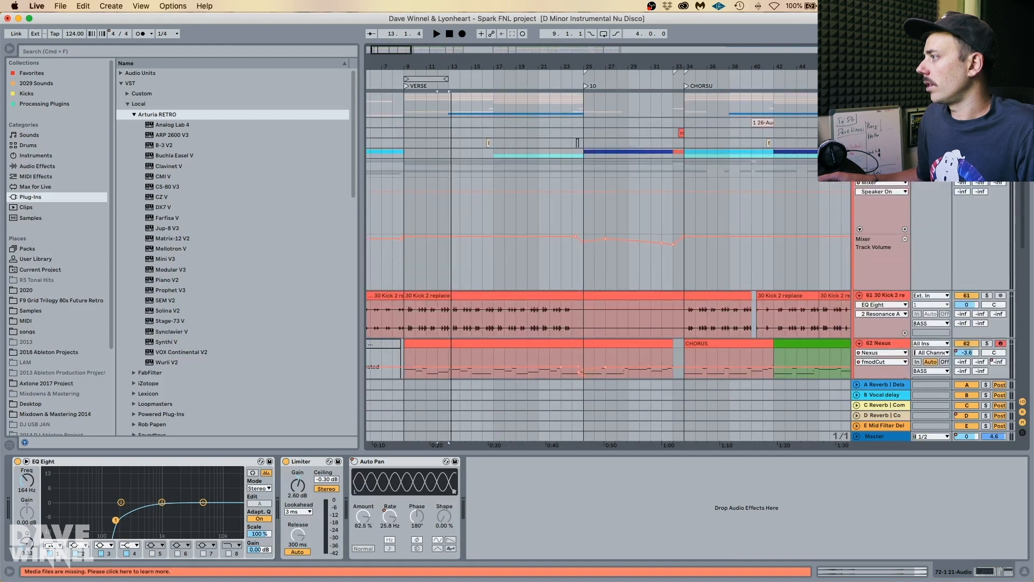
pyautogui.press('space')
pyautogui.scroll(-15, 572, 176)
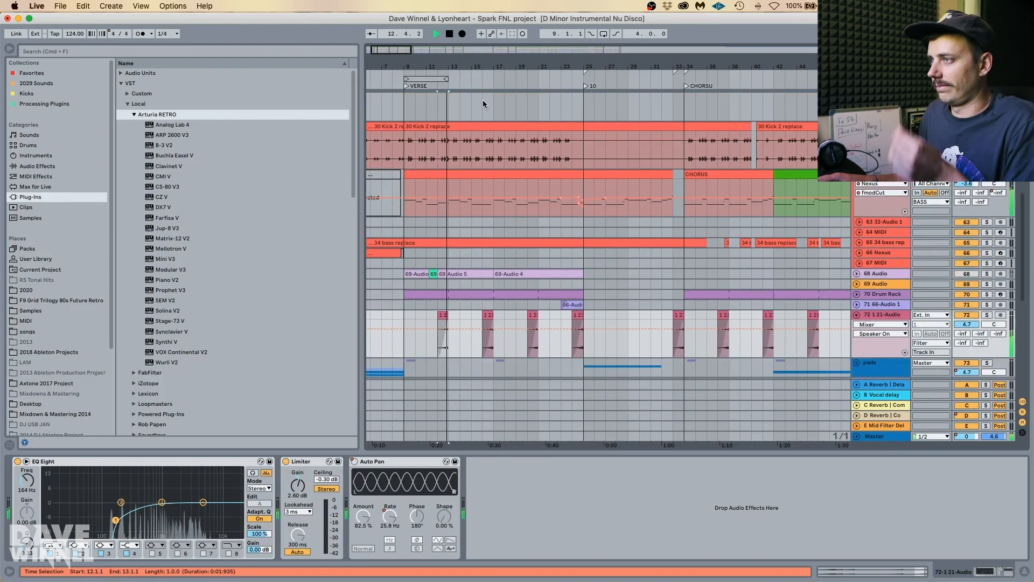
# Move the four-bar loop to the chorus at bar 34 and stop playback.
pyautogui.moveTo(425, 66); pyautogui.dragTo(550, 118)
pyautogui.click(464, 265)
pyautogui.scroll(-10, 467, 271)
pyautogui.press('space')
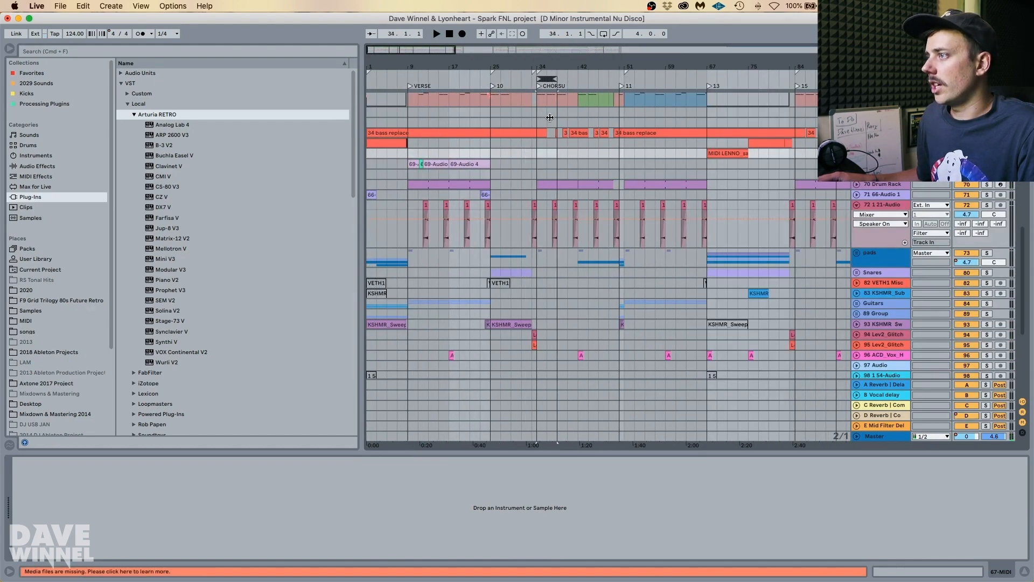
# Fold the BASS group and play the chorus with the group's effects chain shown.
pyautogui.moveTo(544, 65); pyautogui.dragTo(510, 63)
pyautogui.scroll(5, 609, 243)
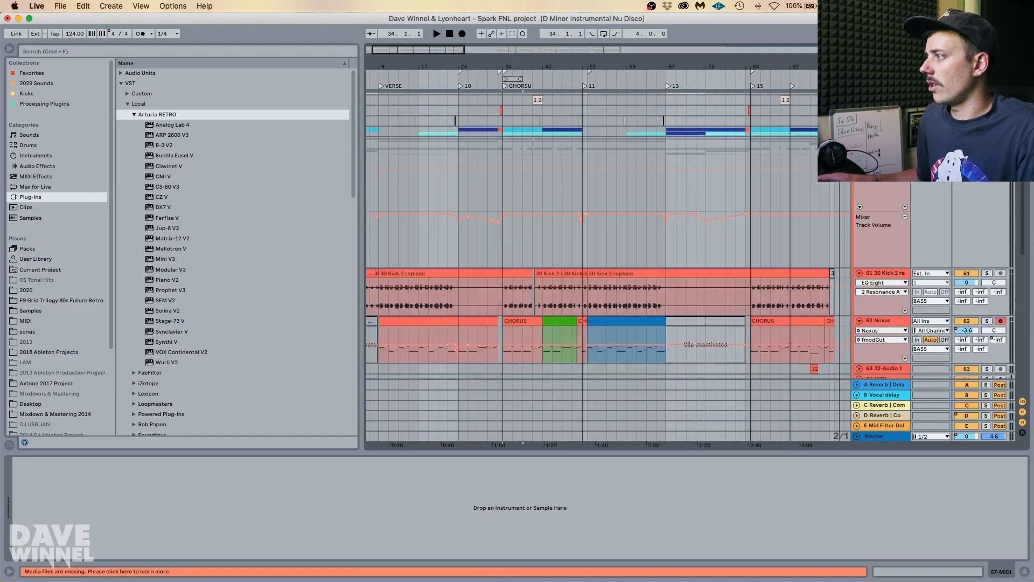
pyautogui.click(857, 150)
pyautogui.press('space')
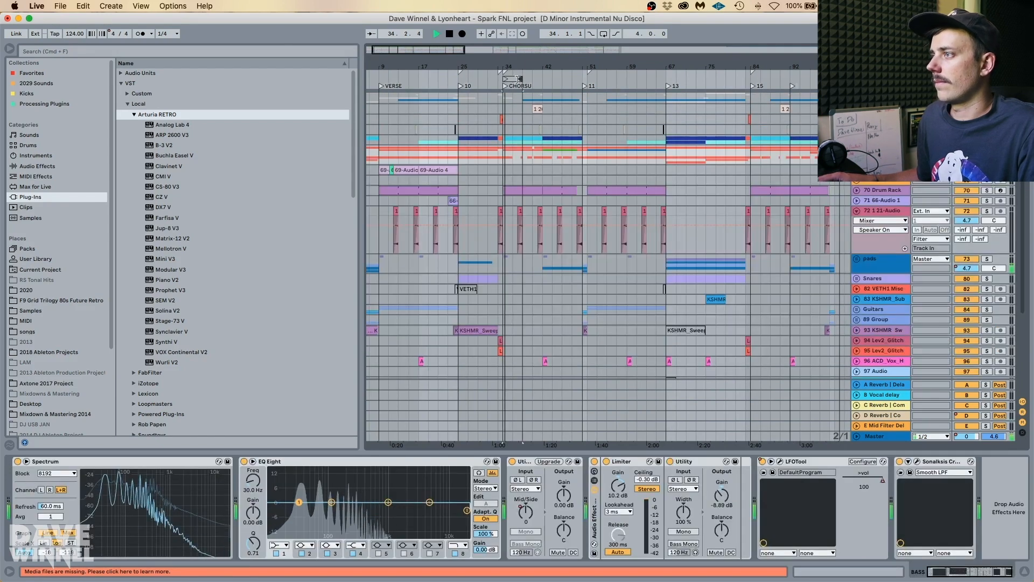
# Extend the chorus loop to eight bars and stop playback.
pyautogui.moveTo(514, 79)
pyautogui.mouseDown()
pyautogui.moveTo(476, 72)
pyautogui.moveTo(525, 79)
pyautogui.mouseUp()
pyautogui.press('space')
pyautogui.press('-')
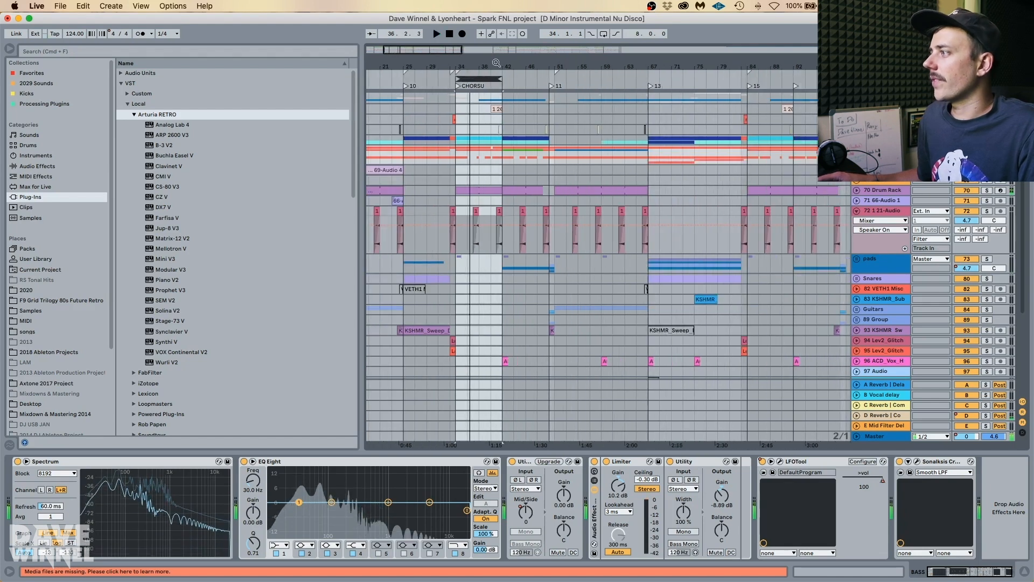
# Fold the 72 1 21-Audio track and show its EQ Eight, Limiter and Auto Pan.
pyautogui.scroll(3, 941, 228)
pyautogui.click(857, 262)
pyautogui.click(885, 262)
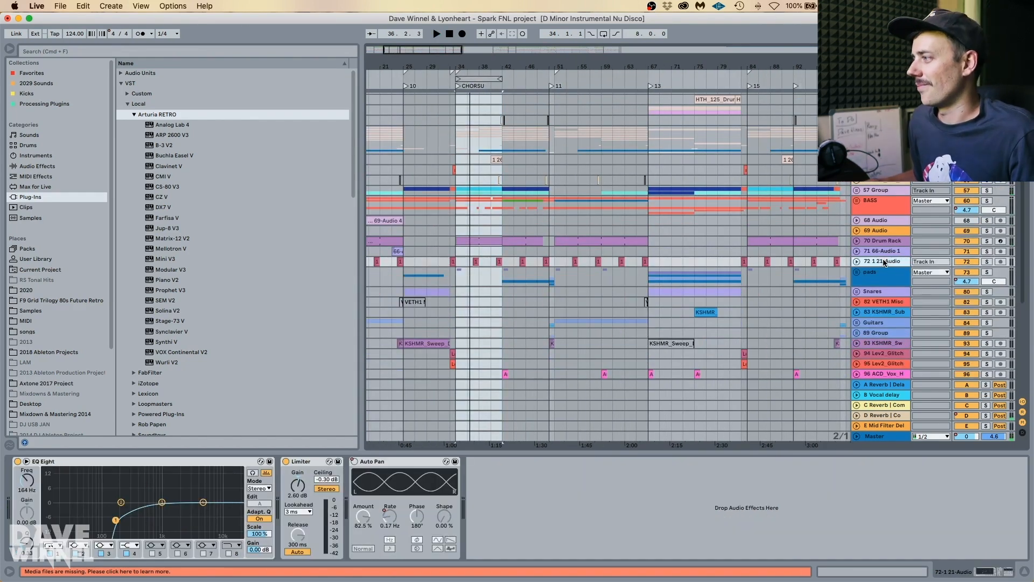
pyautogui.scroll(1, 885, 262)
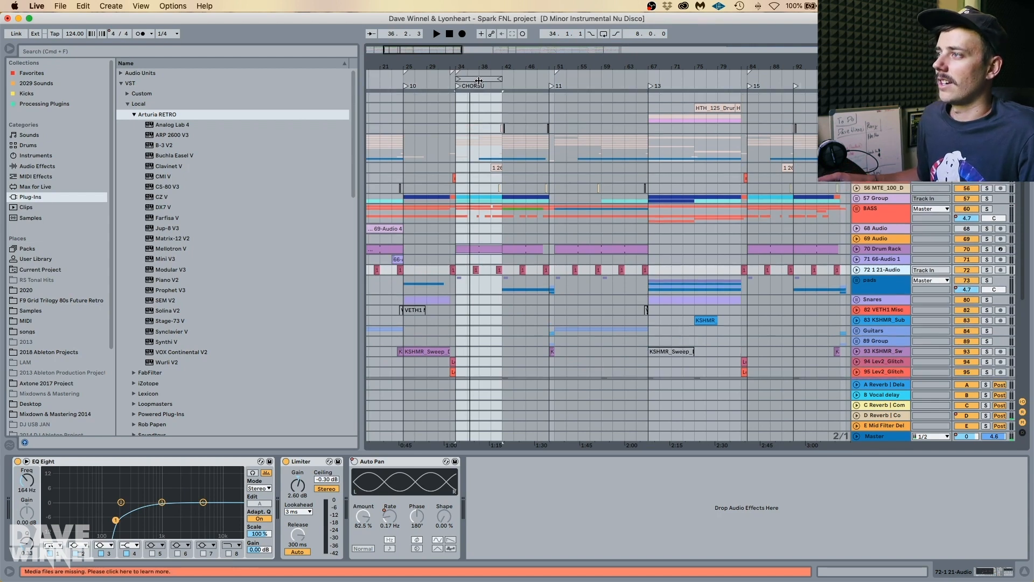
# Select the eight-bar chorus loop range from bar 34 and narrow the browser to widen the arrangement.
pyautogui.click(479, 79)
pyautogui.press('+')
pyautogui.moveTo(361, 175); pyautogui.dragTo(274, 176)
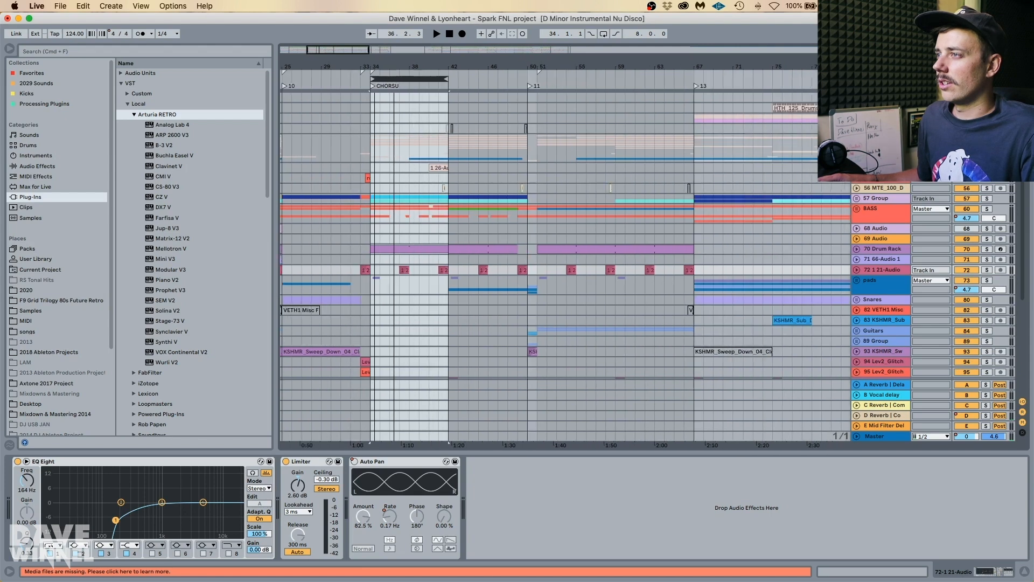
pyautogui.moveTo(372, 67); pyautogui.dragTo(372, 65)
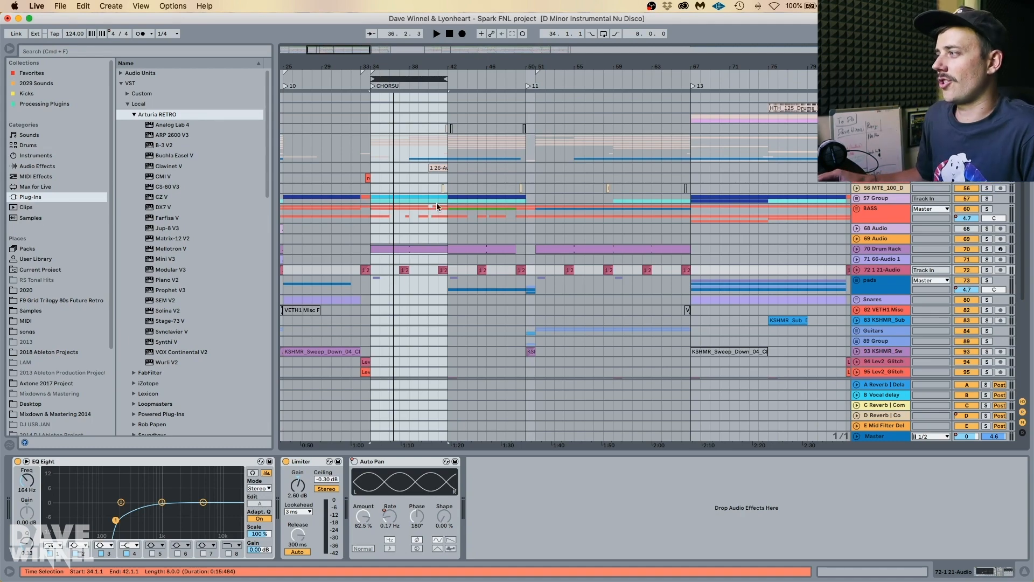
pyautogui.scroll(5, 458, 292)
pyautogui.scroll(3, 718, 264)
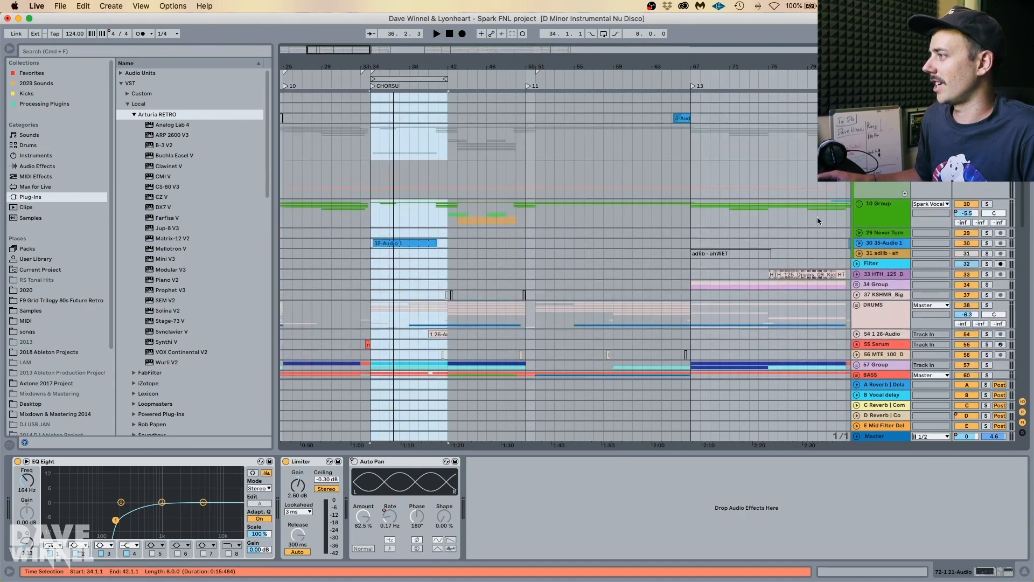
# Show the Spark Vocal group's Utility and the DRUMS group's effects chain.
pyautogui.click(882, 129)
pyautogui.scroll(-5, 646, 269)
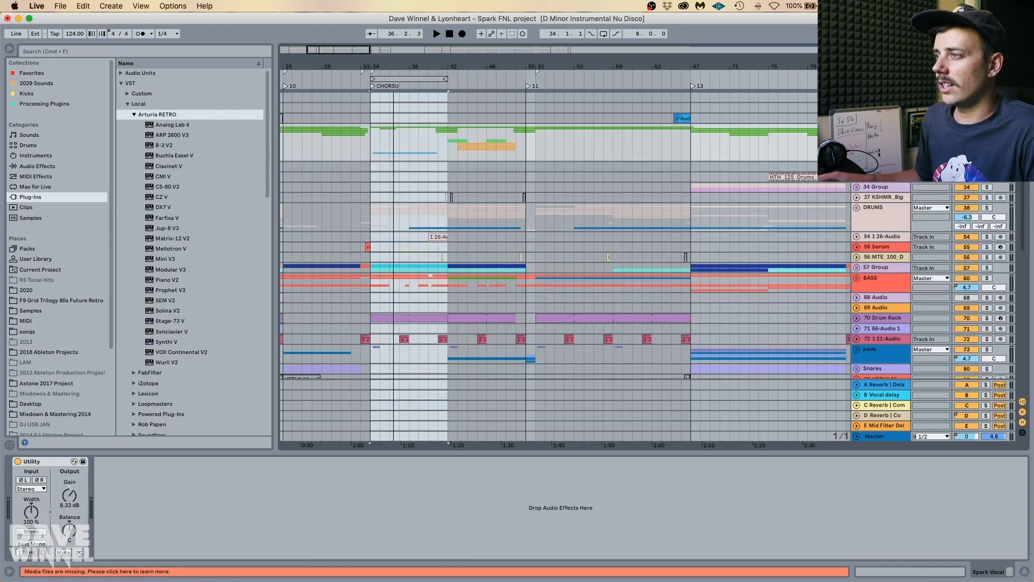
pyautogui.scroll(-1, 861, 211)
pyautogui.click(861, 211)
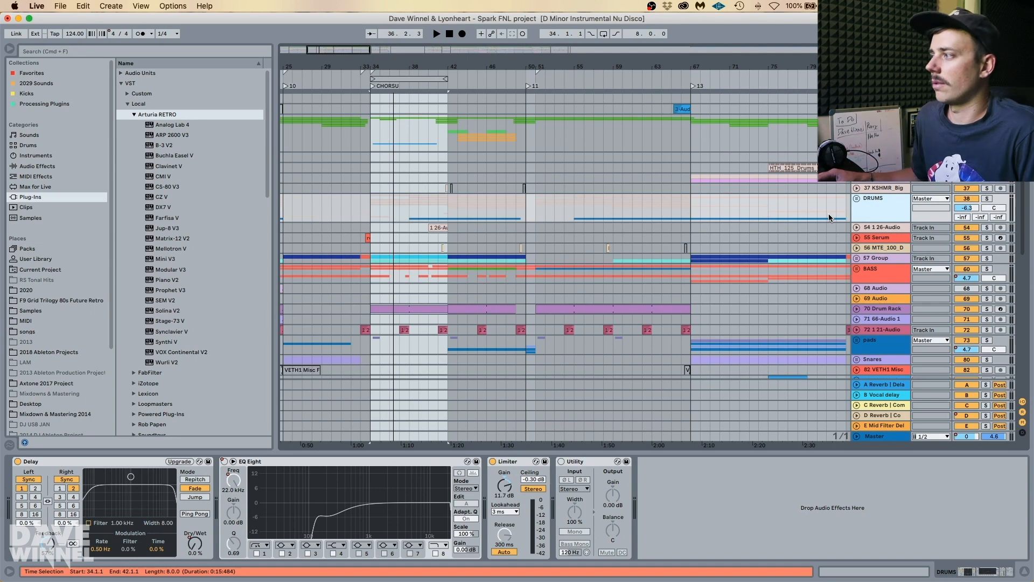
pyautogui.scroll(-1, 891, 272)
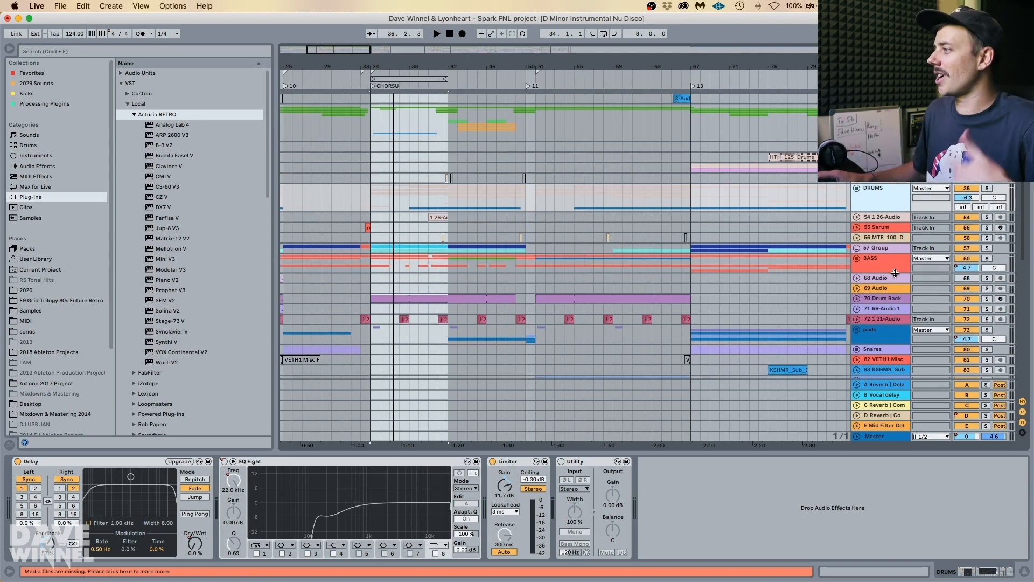
pyautogui.scroll(2, 901, 240)
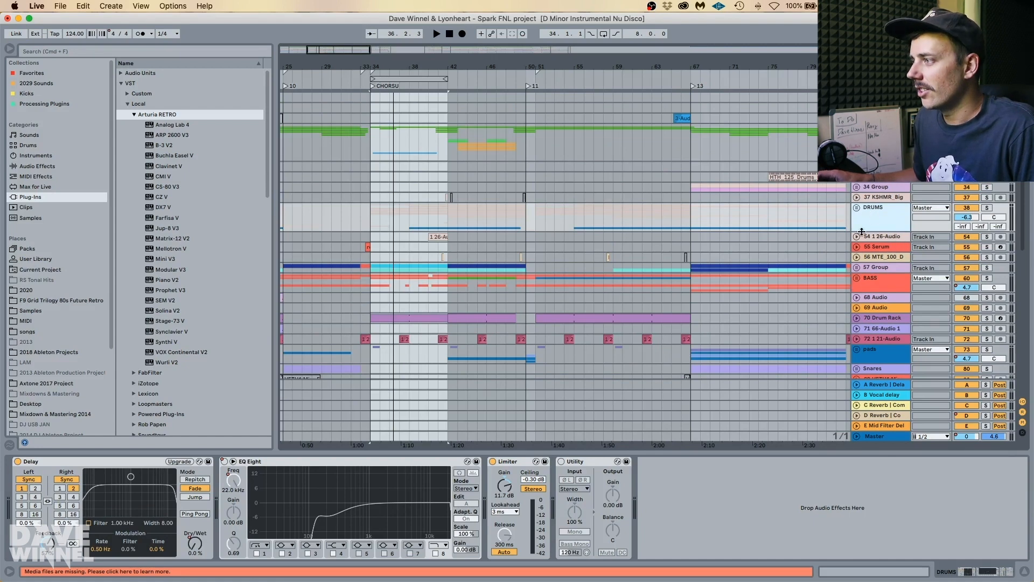
pyautogui.scroll(-10, 861, 231)
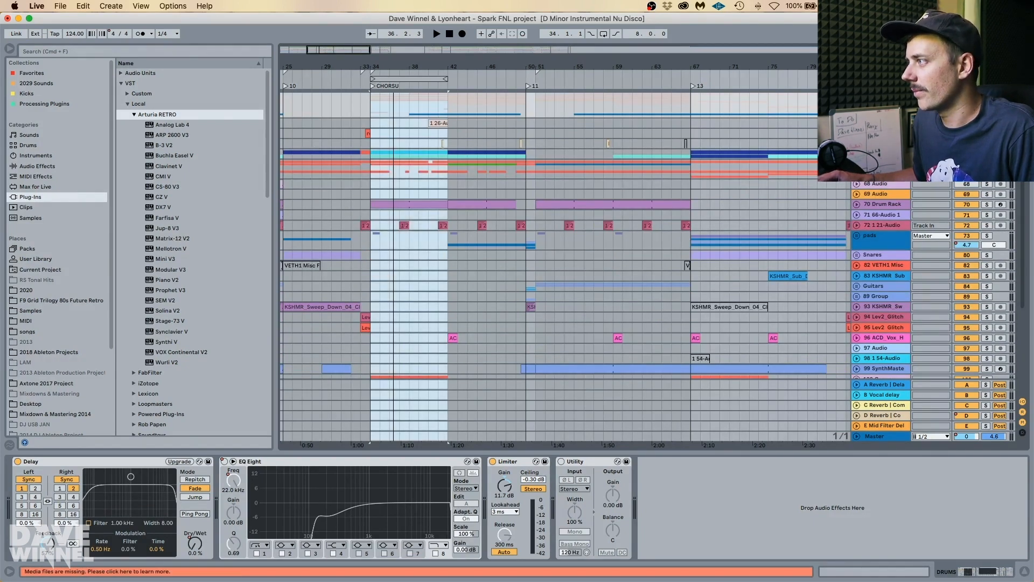
# Play the BASS group briefly, unfold 57 Group, select its Sylenth1 track and zoom in on the eight-bar chorus loop.
pyautogui.click(375, 171)
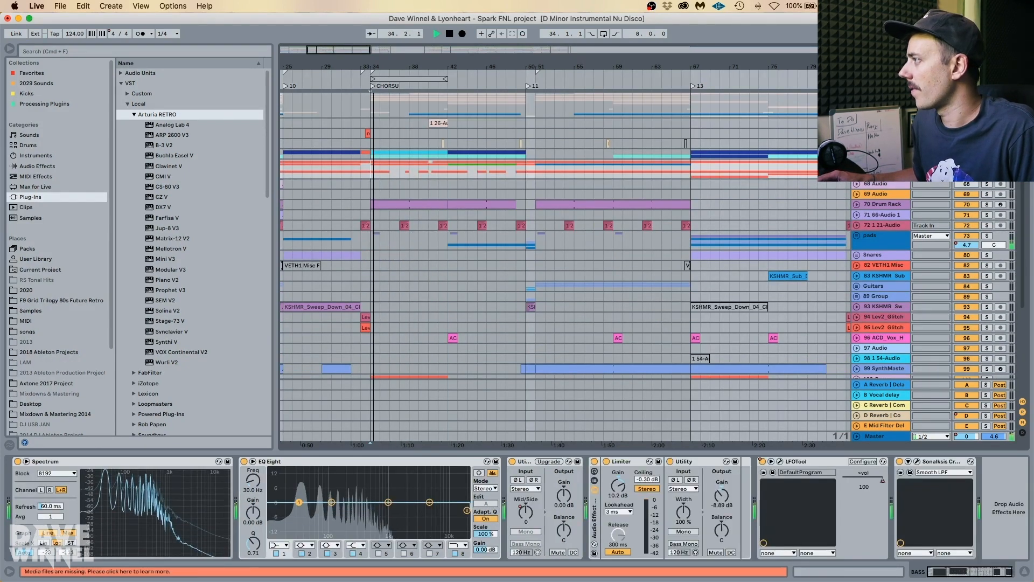
pyautogui.click(857, 153)
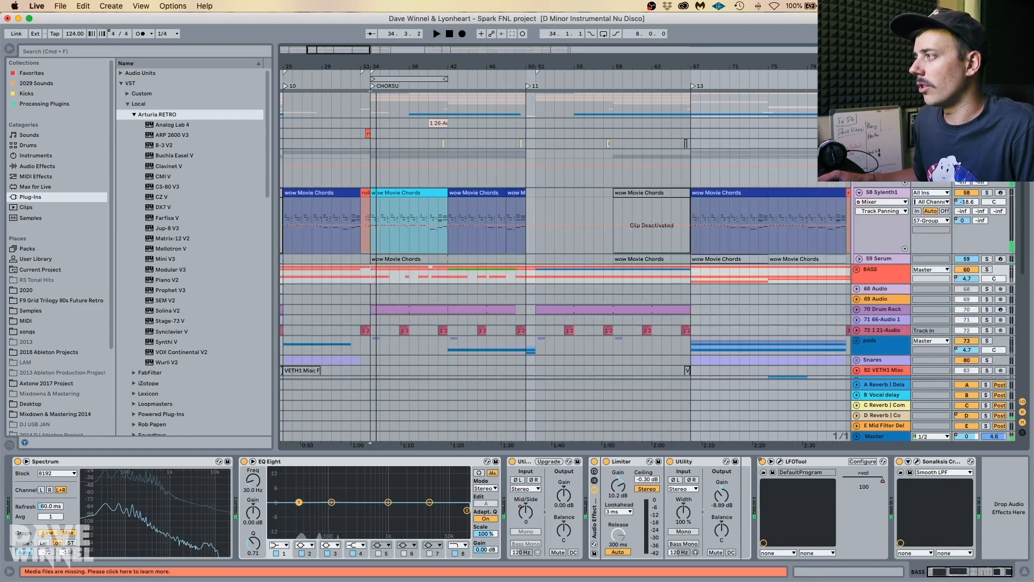
pyautogui.click(881, 192)
pyautogui.click(377, 78)
pyautogui.moveTo(468, 66); pyautogui.dragTo(569, 111)
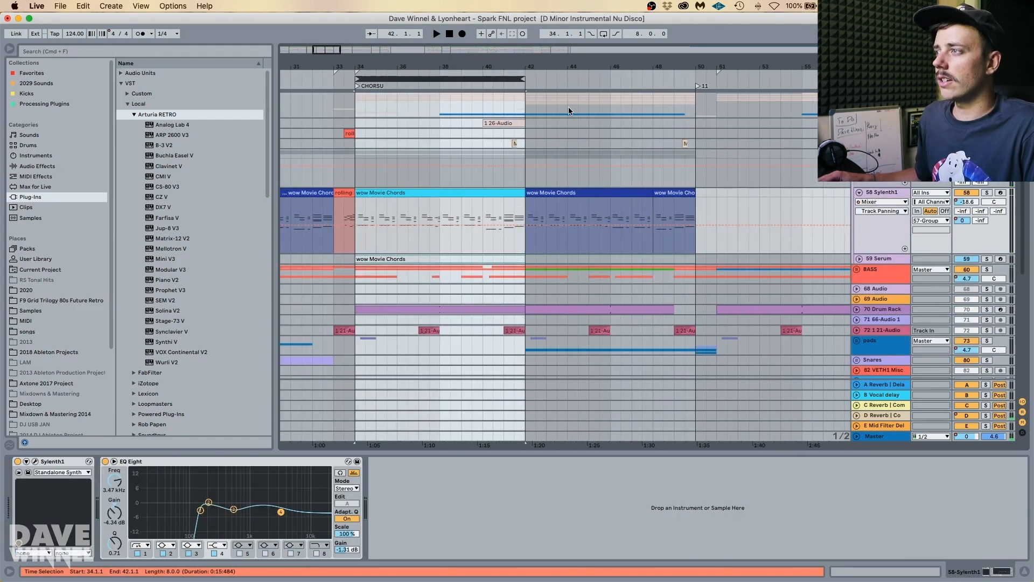
# Open the chorus wow Movie Chords clip in an enlarged note editor, unfolded to show the full note range.
pyautogui.doubleClick(485, 195)
pyautogui.moveTo(582, 451); pyautogui.dragTo(269, 143)
pyautogui.click(217, 142)
pyautogui.moveTo(224, 308)
pyautogui.mouseDown()
pyautogui.moveTo(197, 308)
pyautogui.moveTo(206, 309)
pyautogui.mouseUp()
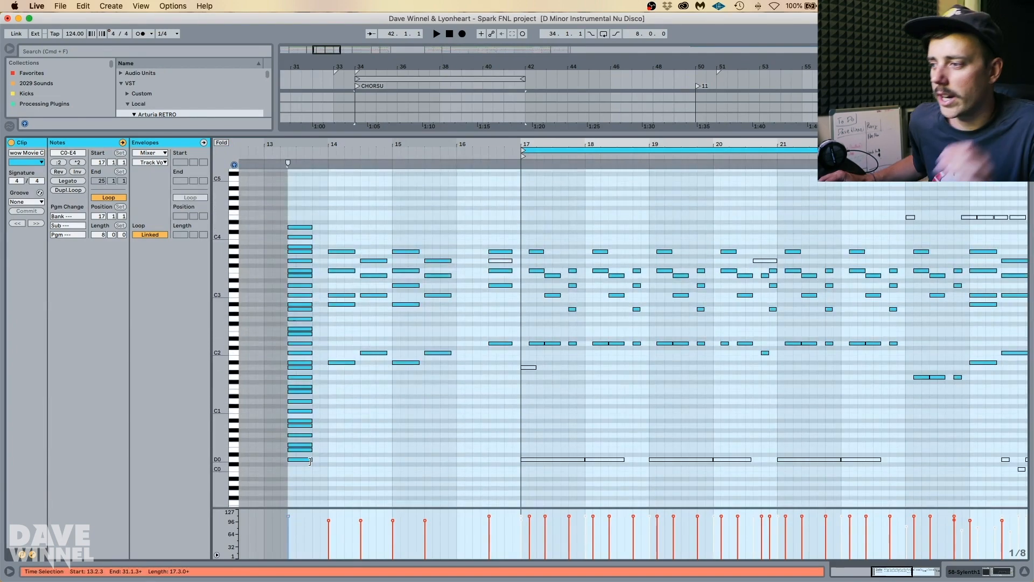
# Add a one-octave D minor scale from D0 to D1 at bar 13, beside the existing scale notes.
pyautogui.click(290, 480)
pyautogui.moveTo(223, 465); pyautogui.dragTo(275, 446)
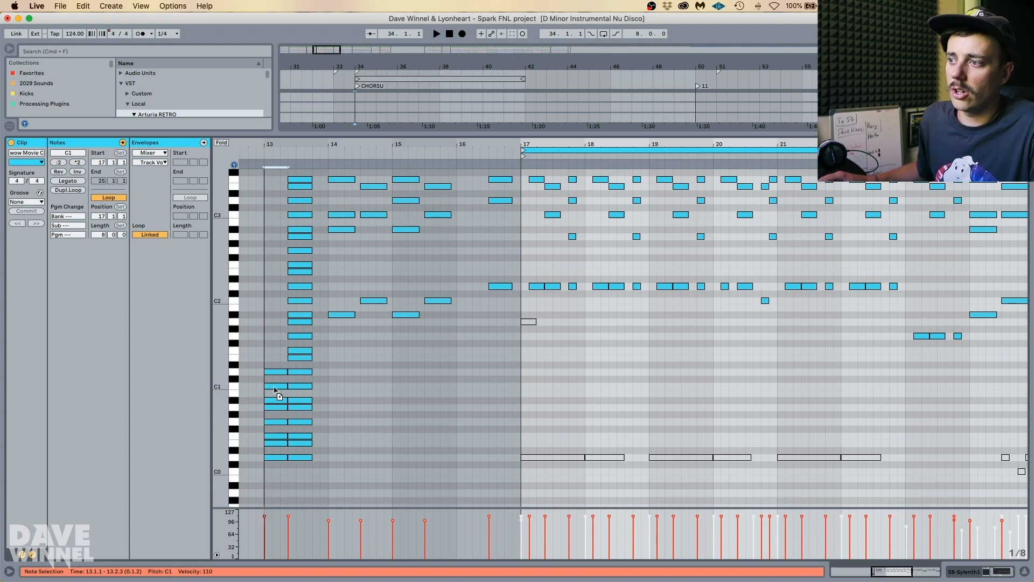
# Switch to Chrome, close the BlackHole releases tab, search Google for "dminor scale" and close the search tab.
pyautogui.click(358, 562)
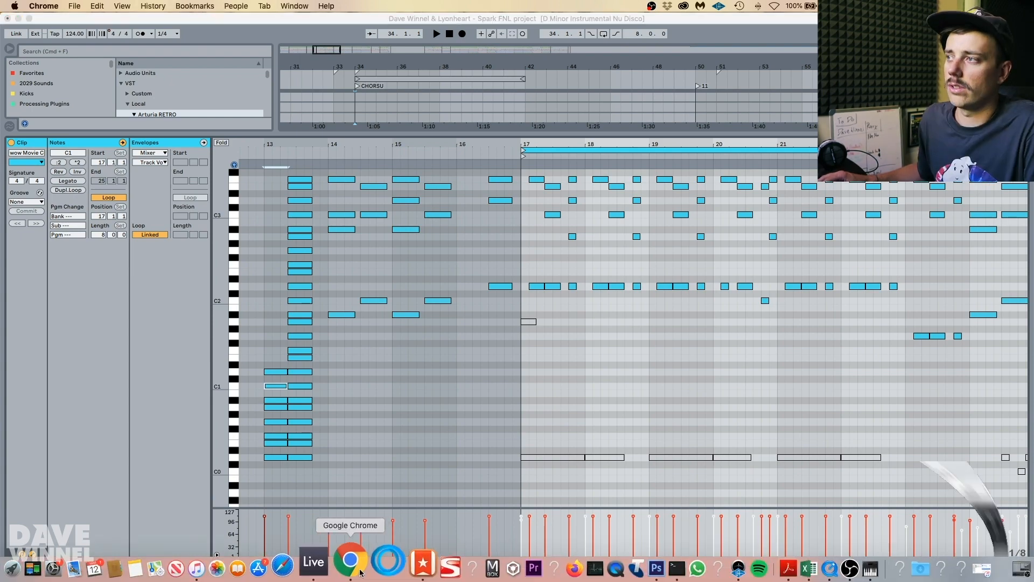
pyautogui.click(243, 46)
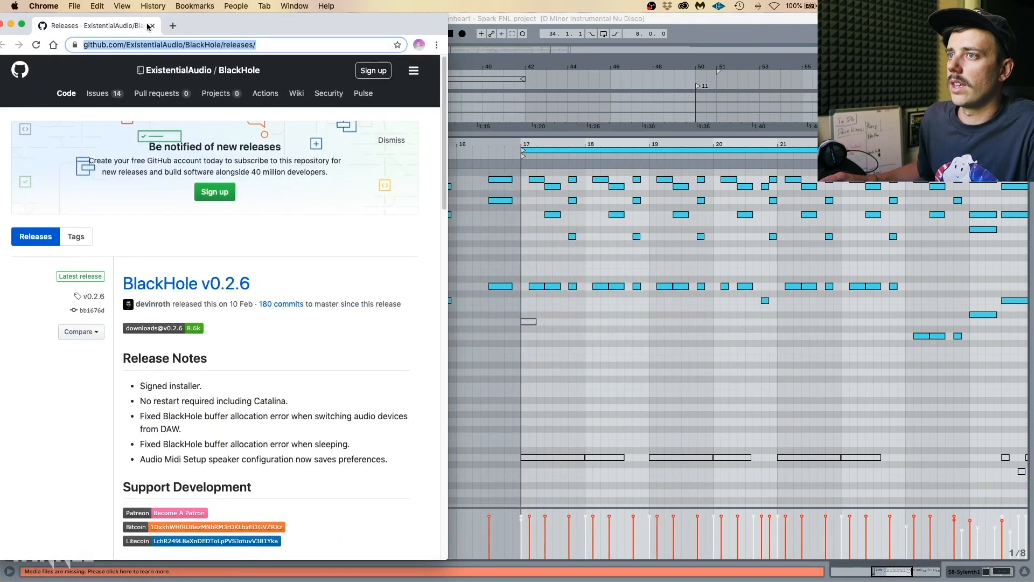
pyautogui.click(151, 26)
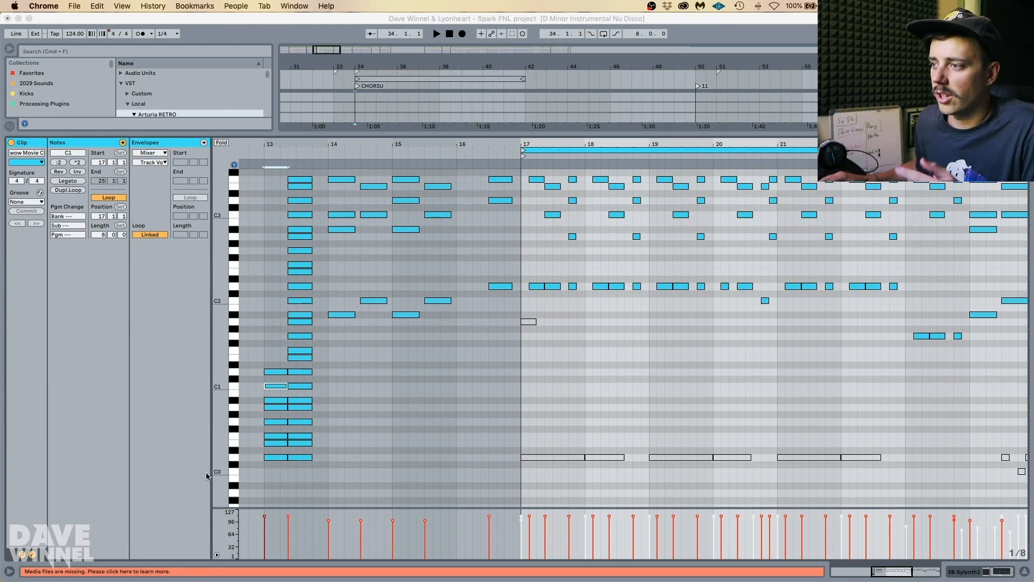
pyautogui.click(357, 563)
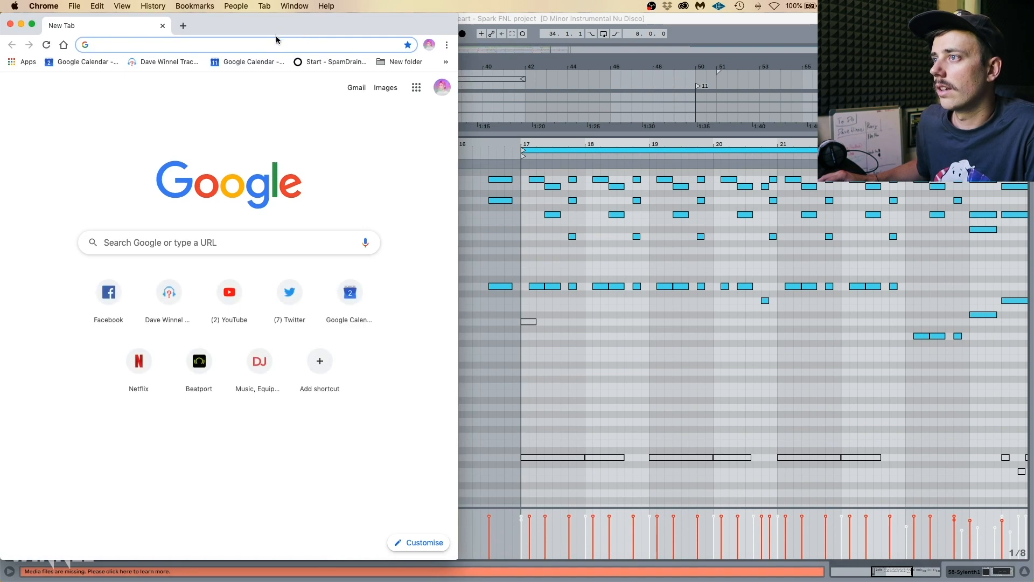
pyautogui.write('dminor scale')
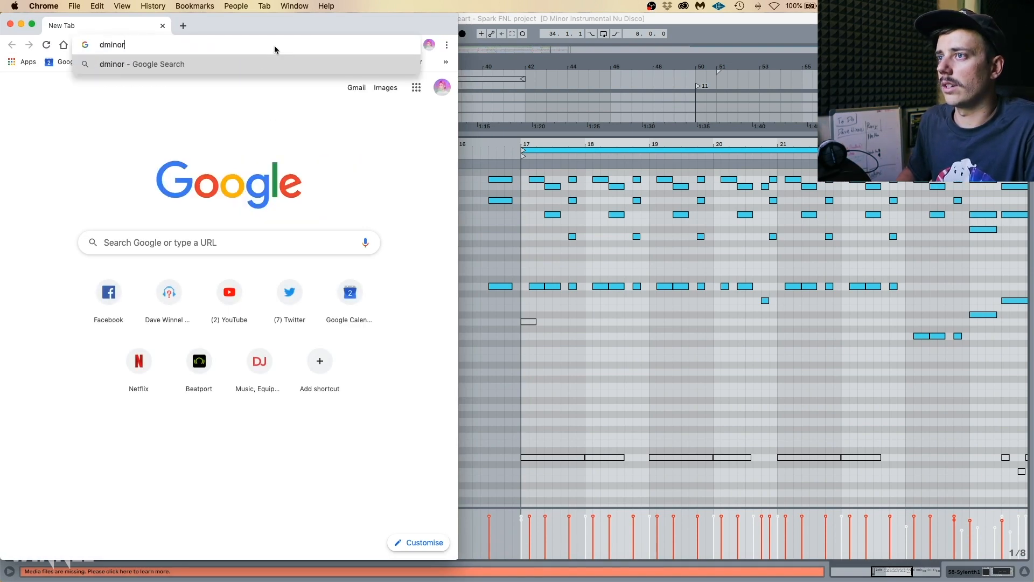
pyautogui.press('Return')
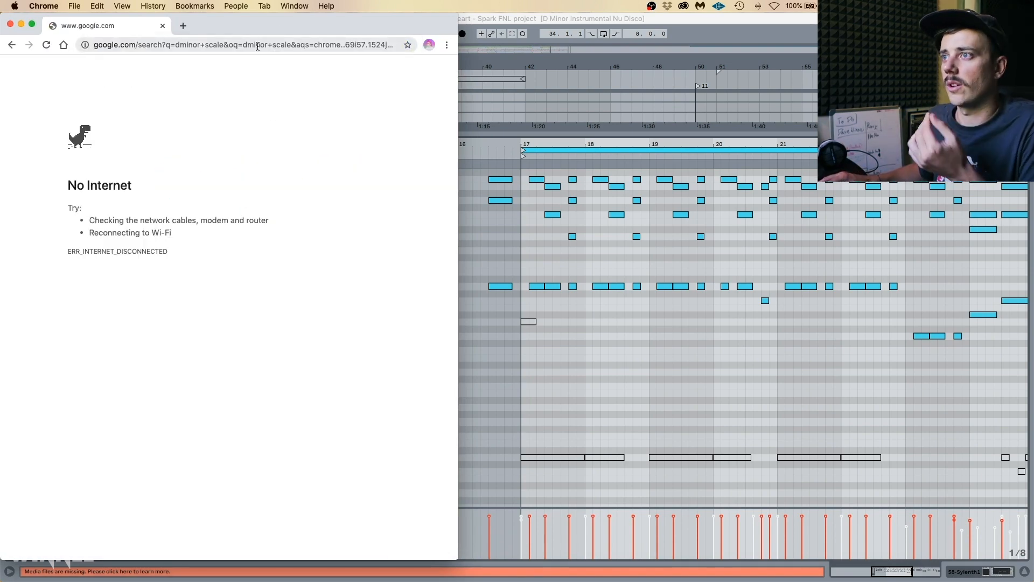
pyautogui.click(163, 26)
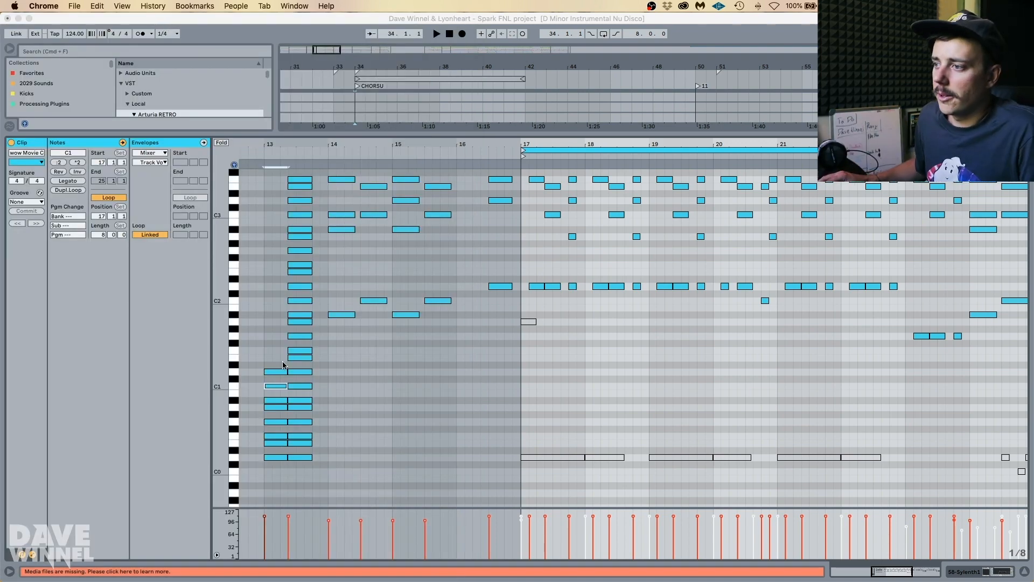
# Duplicate the D0 to D1 scale notes upward octave by octave until they reach D4.
pyautogui.click(266, 439)
pyautogui.moveTo(266, 466); pyautogui.dragTo(267, 366)
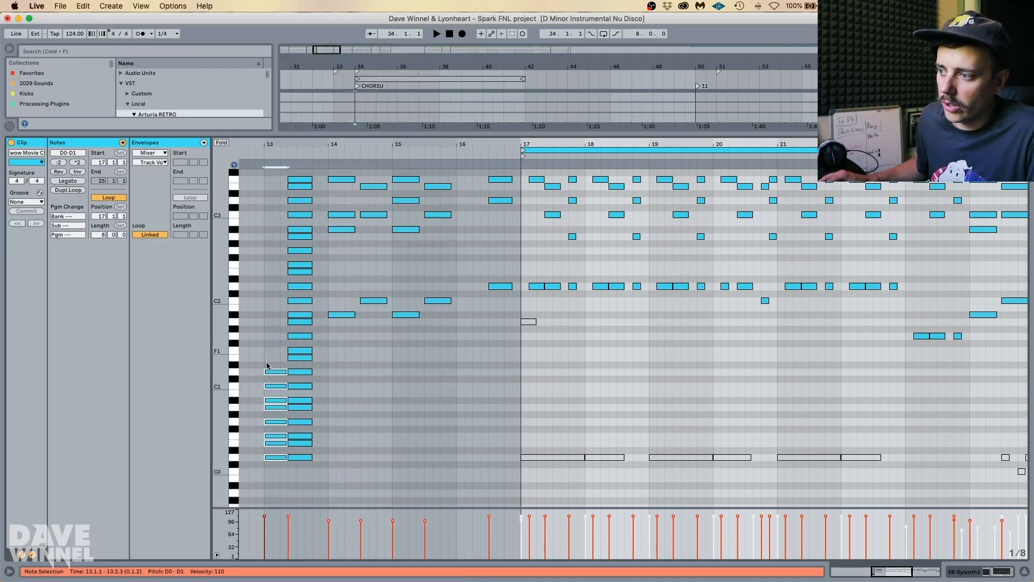
pyautogui.moveTo(275, 459); pyautogui.dragTo(278, 209)
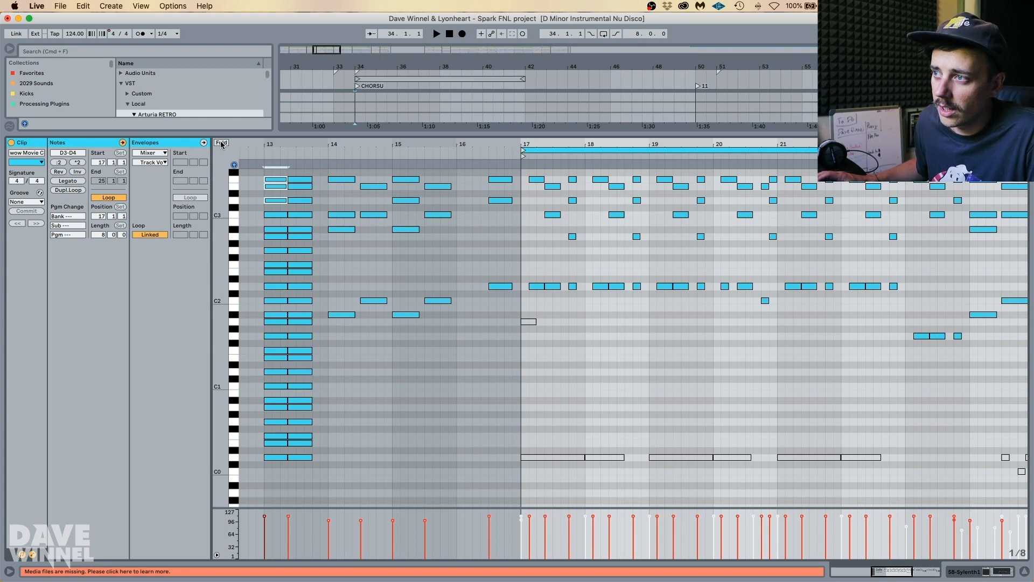
# Fold the note editor to the used notes, fit the whole D0 to D4 scale and start playback.
pyautogui.click(221, 143)
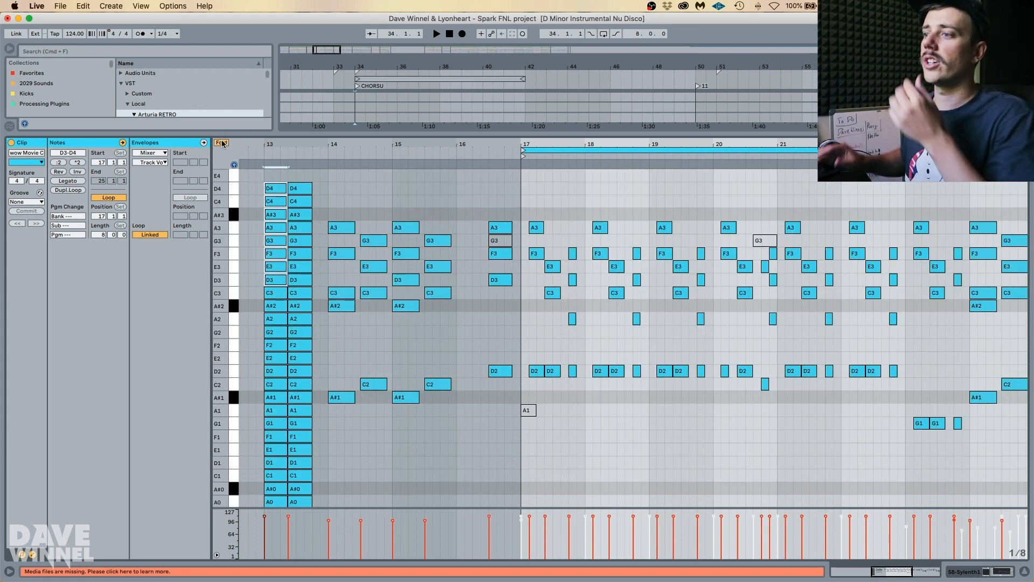
pyautogui.moveTo(218, 265); pyautogui.dragTo(209, 265)
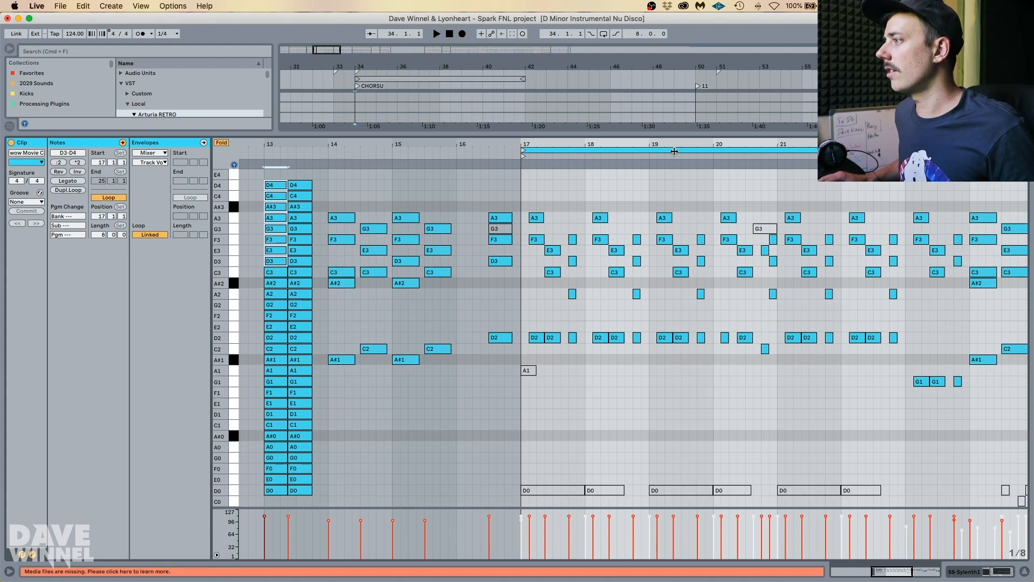
pyautogui.moveTo(673, 133); pyautogui.dragTo(671, 167)
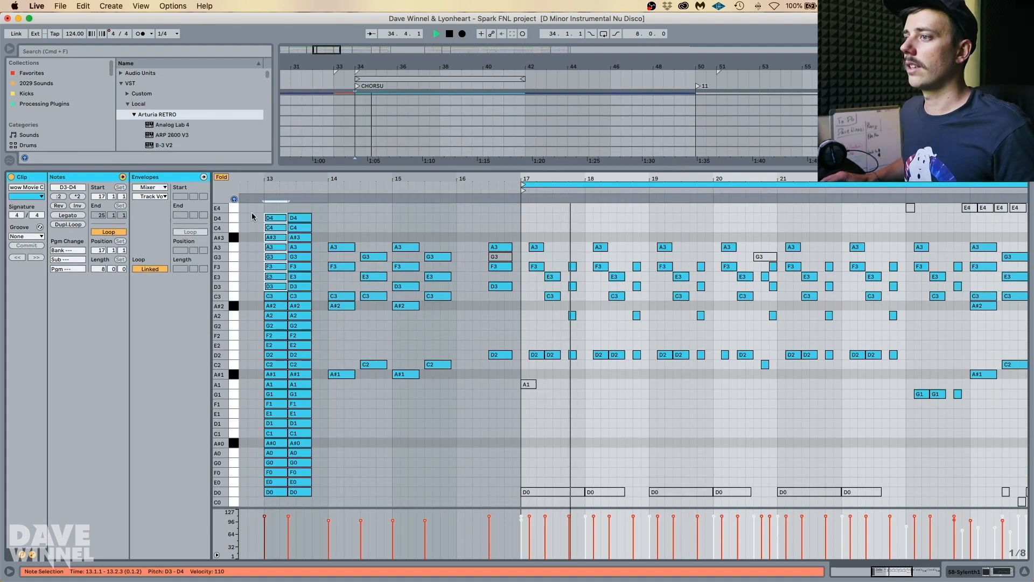
# Run through the folded scale's piano keys while playing the chorus chords loop.
pyautogui.moveTo(230, 218); pyautogui.dragTo(241, 451)
pyautogui.moveTo(235, 490); pyautogui.dragTo(236, 404)
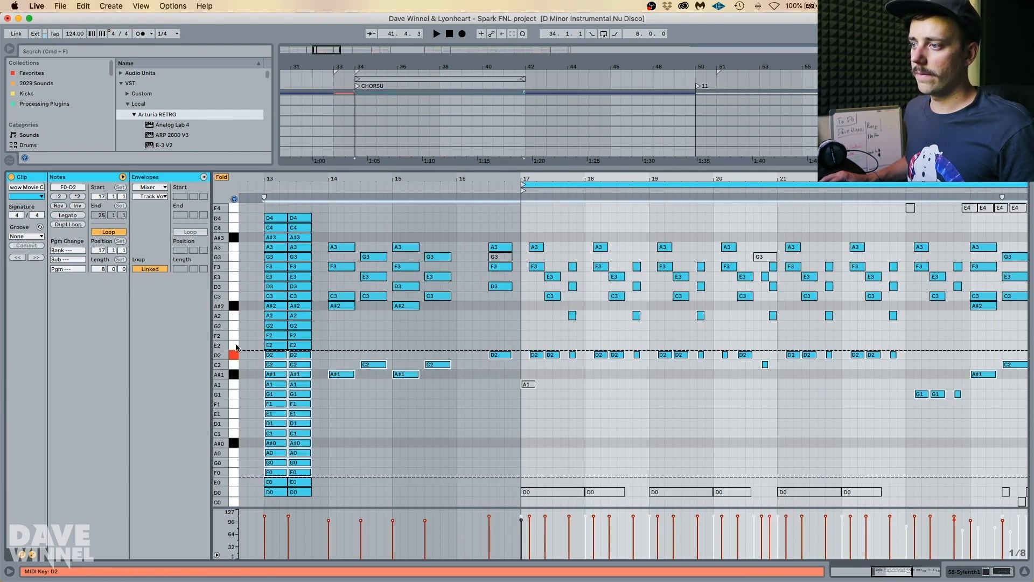
pyautogui.moveTo(235, 325); pyautogui.dragTo(237, 244)
pyautogui.press('space')
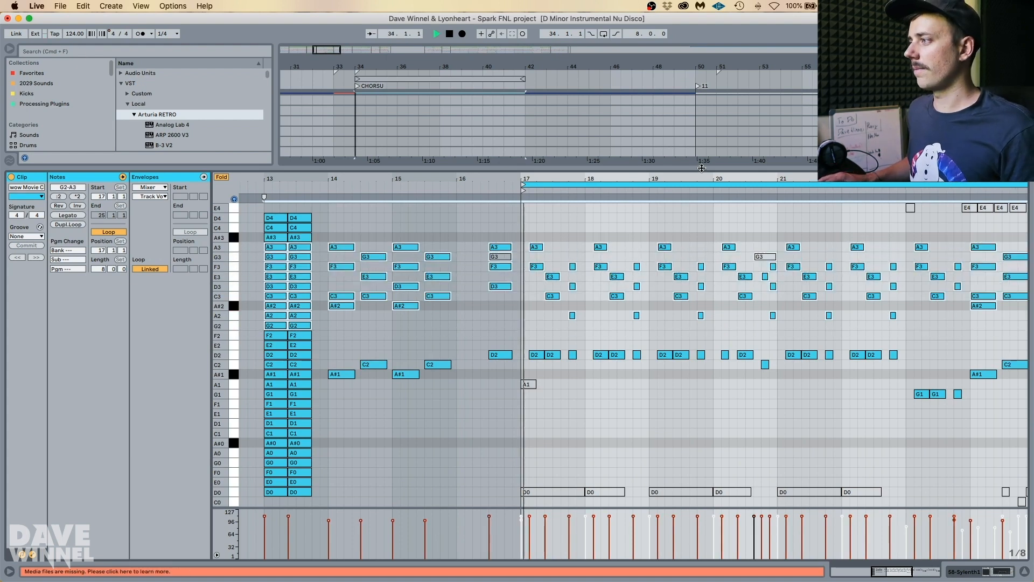
pyautogui.click(240, 247)
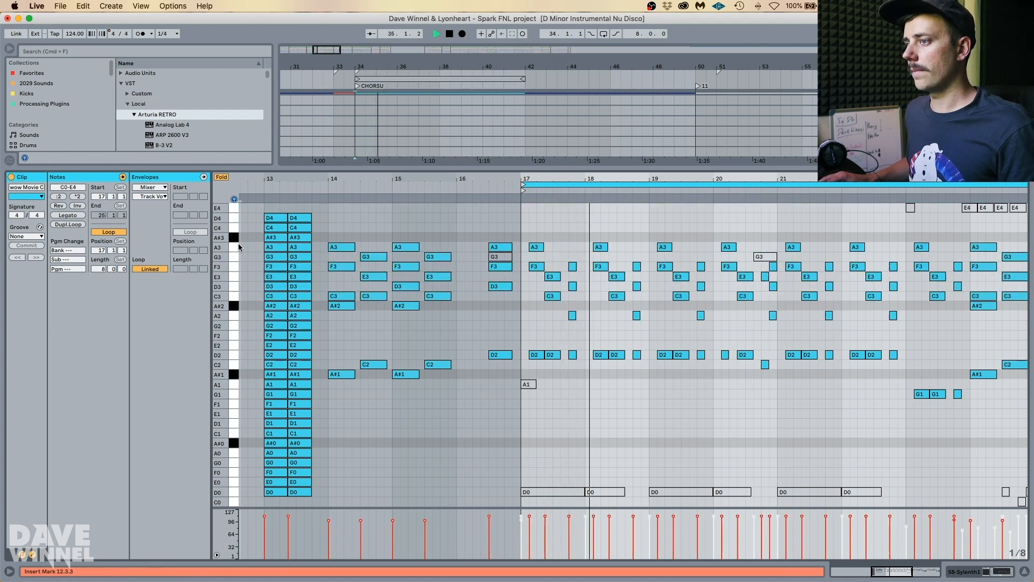
pyautogui.moveTo(233, 247); pyautogui.dragTo(233, 335)
# Shrink the note editor to bring back the arrangement, unfold the 59 Serum track and deactivate it.
pyautogui.moveTo(654, 178); pyautogui.dragTo(523, 391)
pyautogui.press('space')
pyautogui.scroll(3, 610, 144)
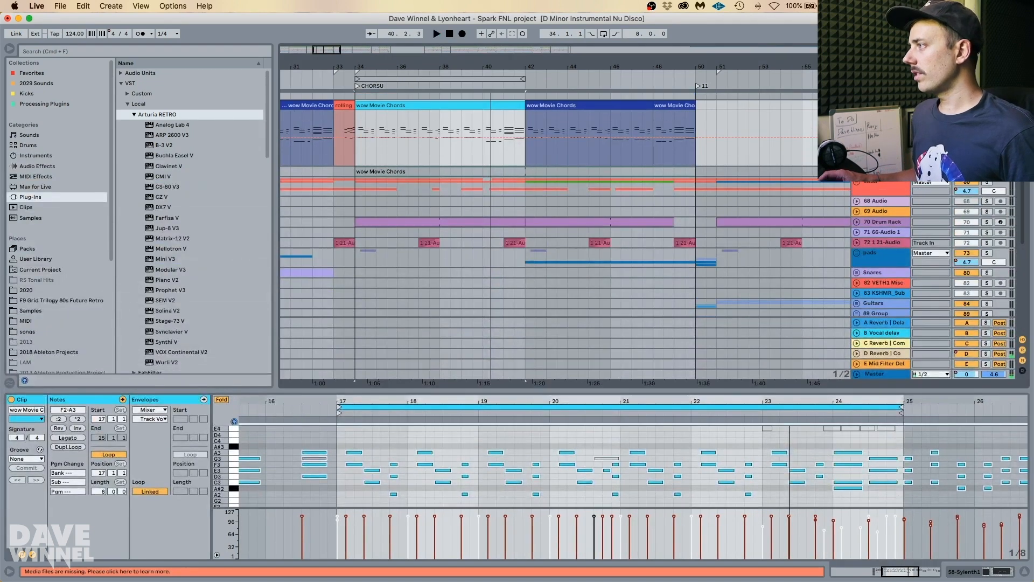
pyautogui.click(859, 224)
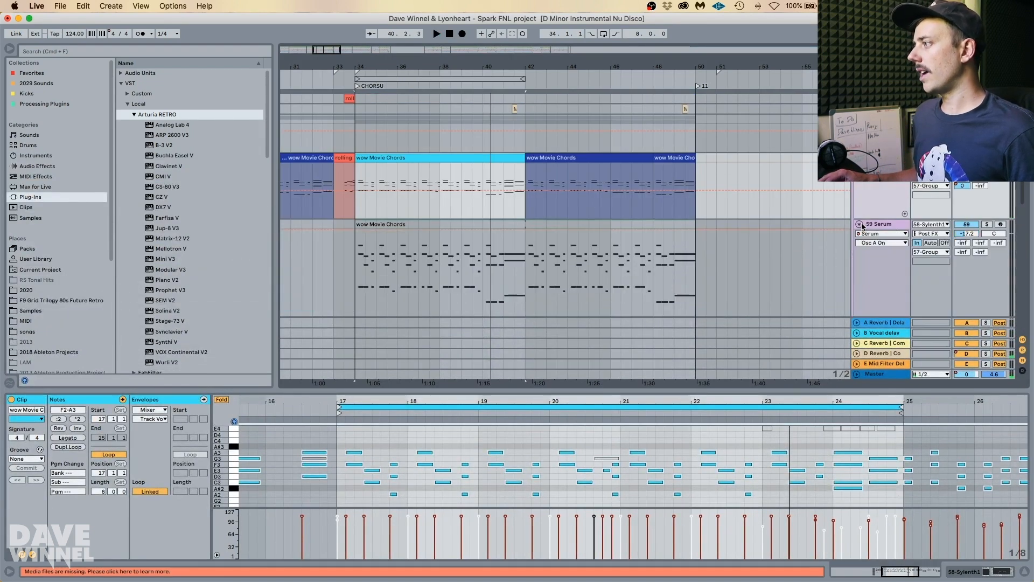
pyautogui.doubleClick(879, 224)
# Play the chorus chords with the Sylenth1 synth window open, and close the window after listening.
pyautogui.click(881, 158)
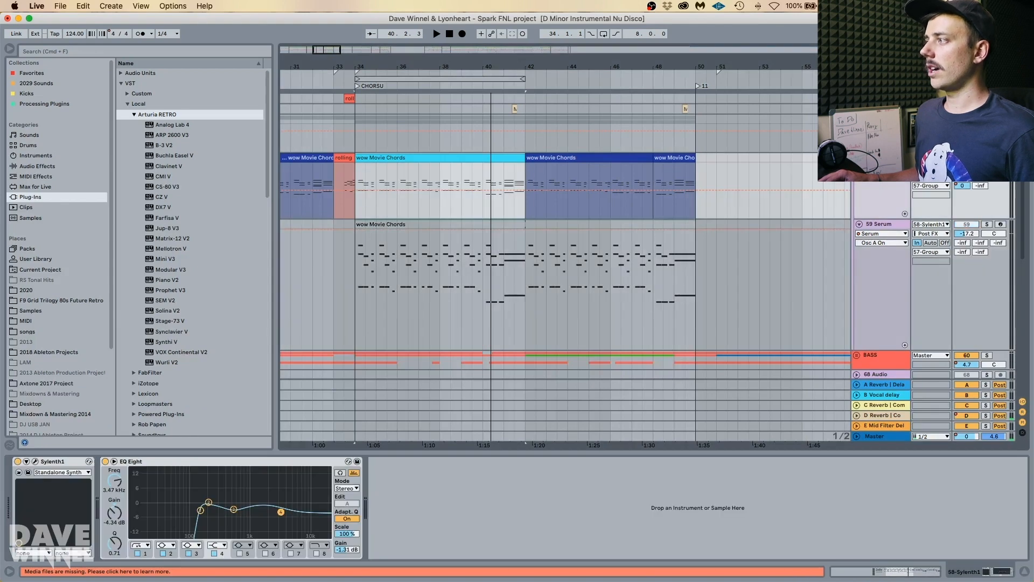
pyautogui.press('space')
pyautogui.click(35, 461)
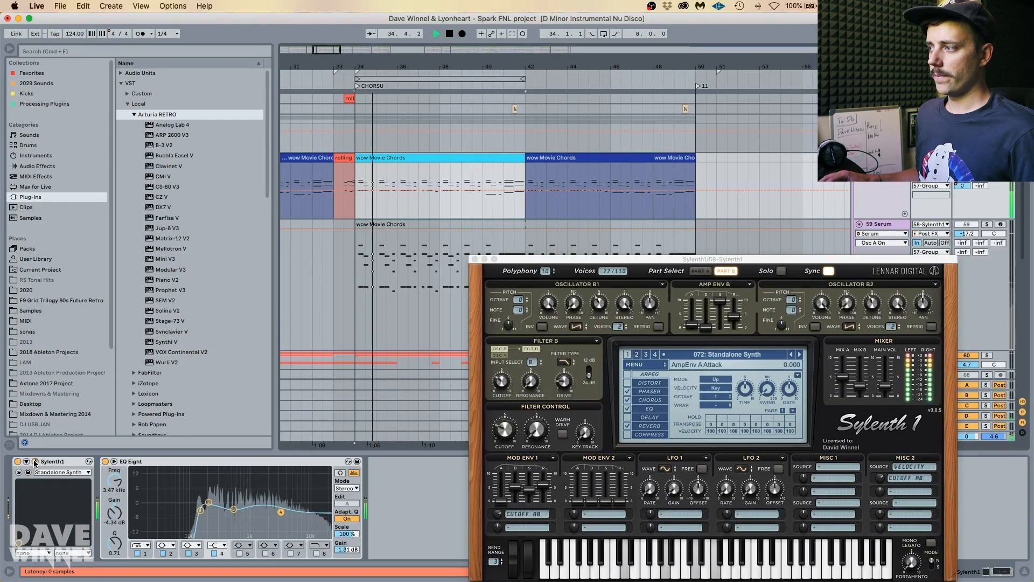
pyautogui.moveTo(744, 262); pyautogui.dragTo(538, 105)
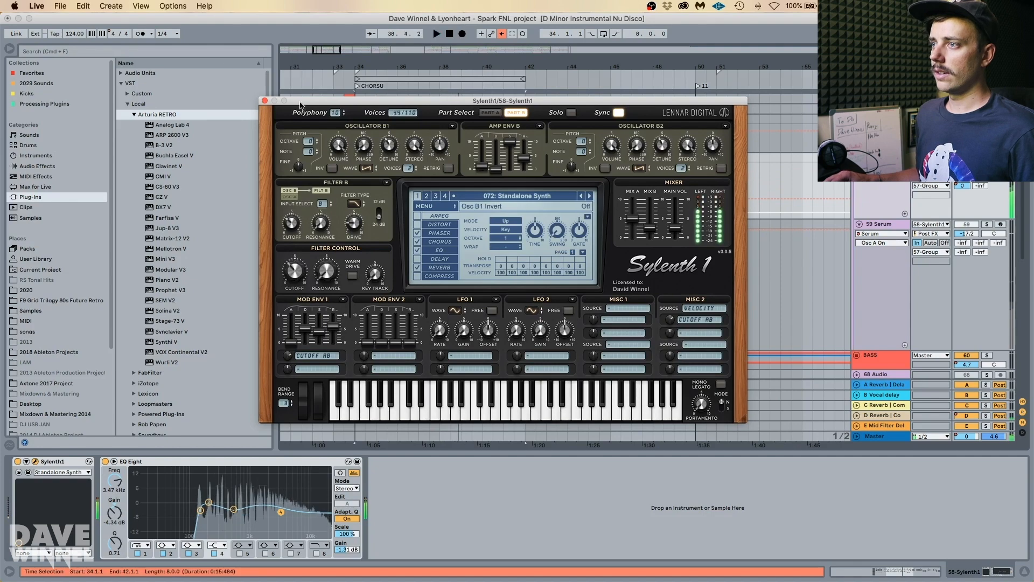
pyautogui.click(265, 101)
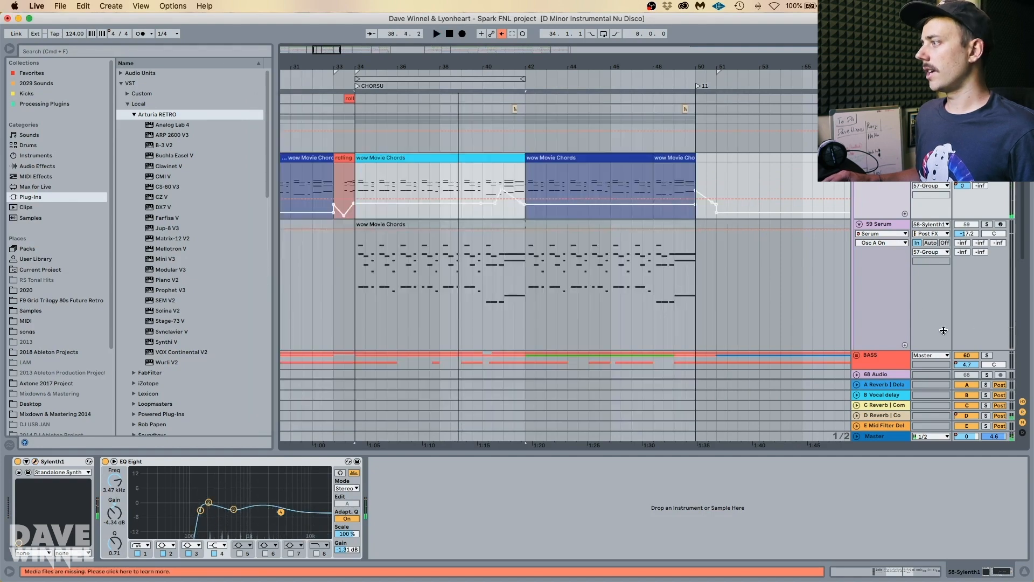
# Solo the 59 Serum track, play it with the Serum synth window open and select its filter cutoff.
pyautogui.click(876, 226)
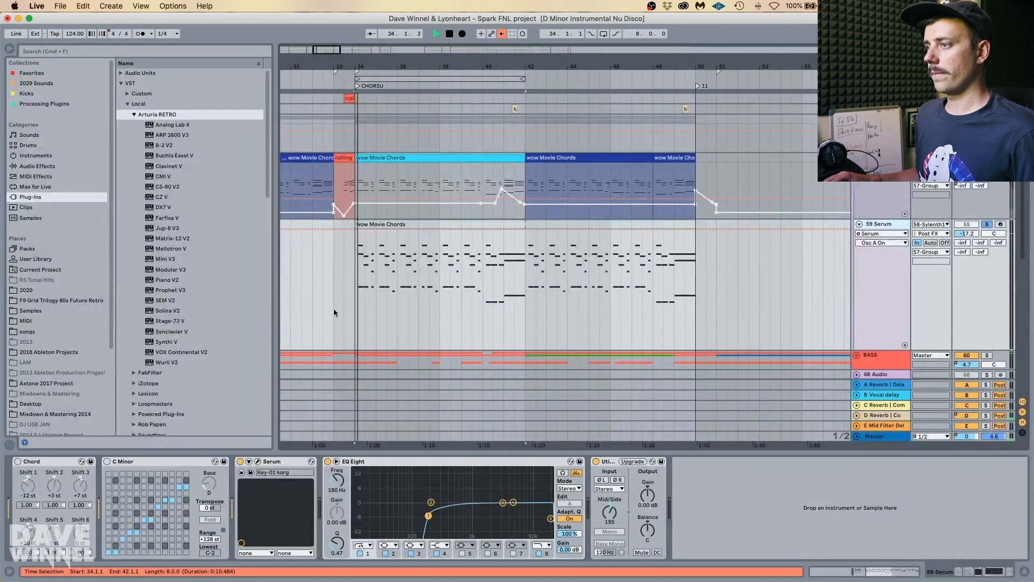
pyautogui.click(259, 462)
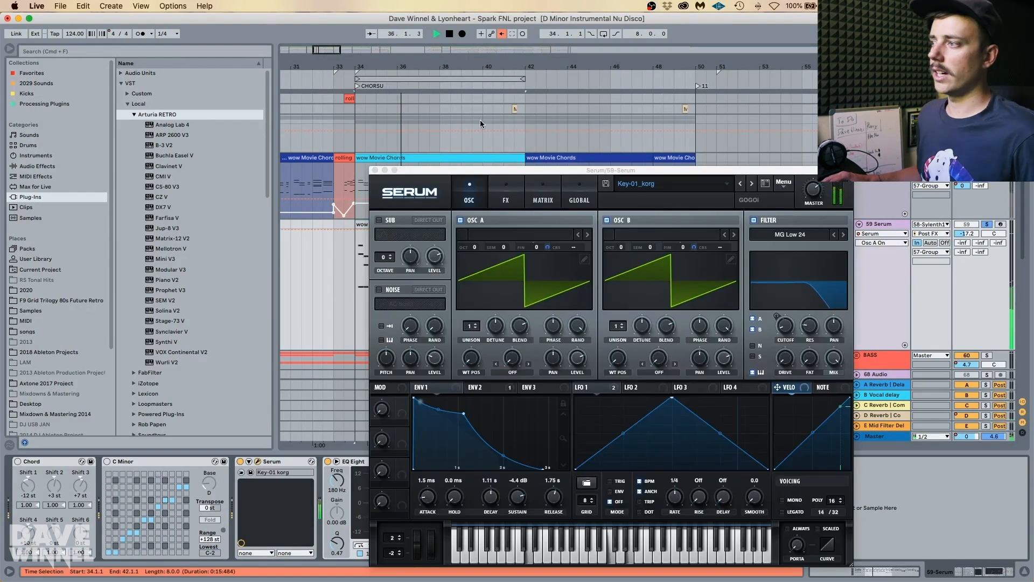
pyautogui.moveTo(485, 170); pyautogui.dragTo(364, 55)
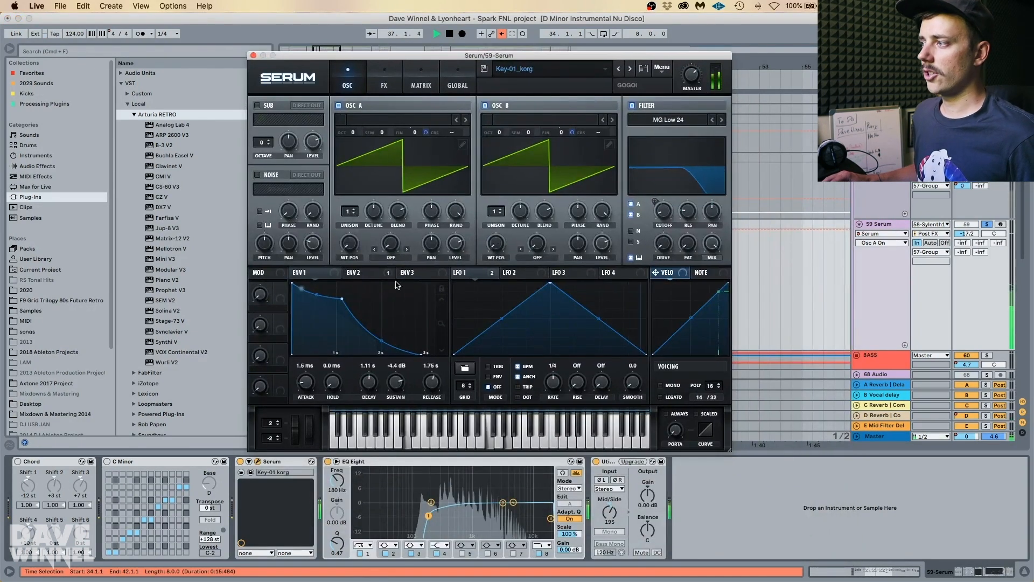
pyautogui.click(658, 212)
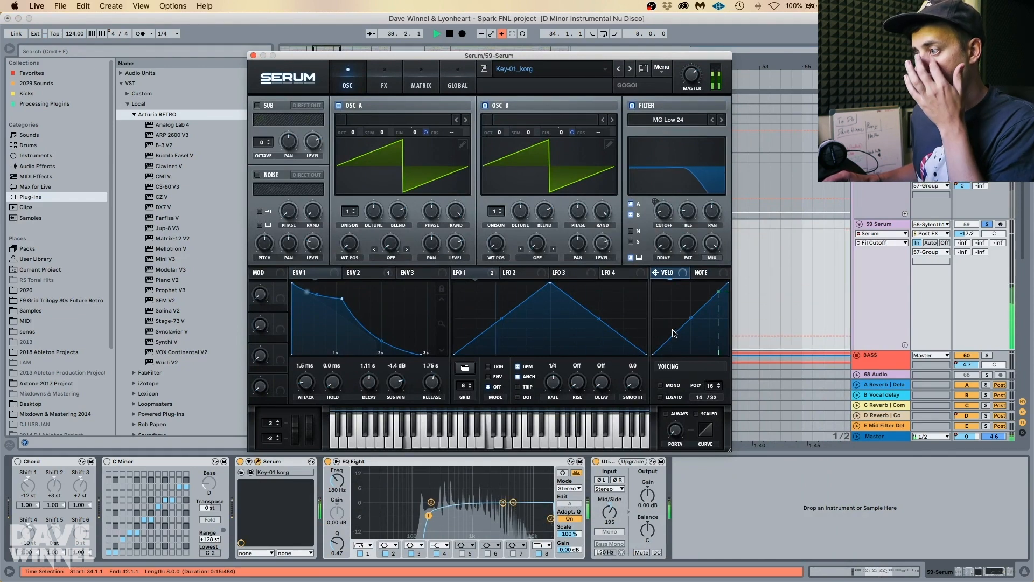
# Close the Serum window, stop playback and open the wow Movie Chords clip at bar 34 in an enlarged, zoomed-in note editor.
pyautogui.click(254, 56)
pyautogui.press('space')
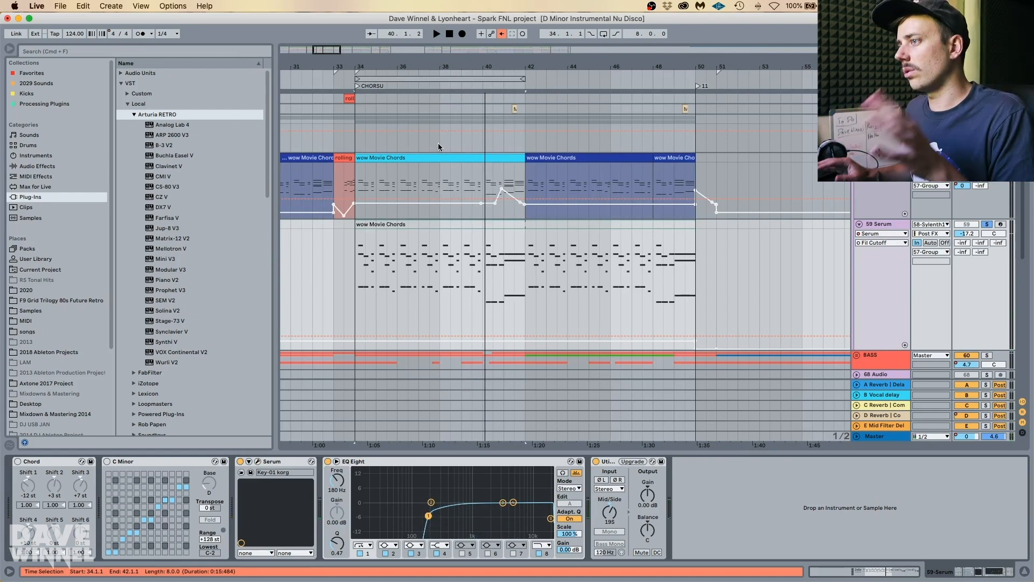
pyautogui.click(452, 157)
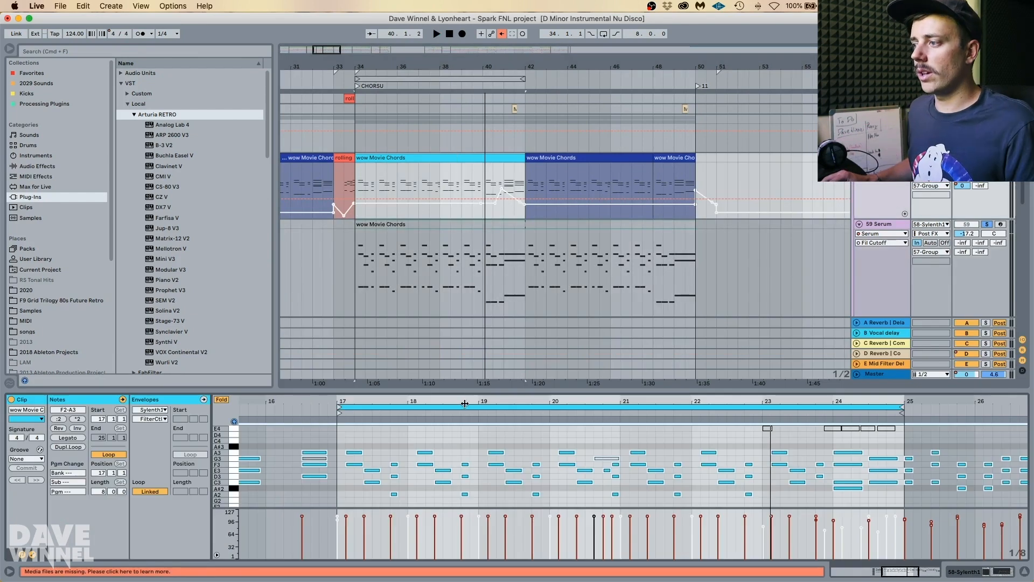
pyautogui.moveTo(492, 391); pyautogui.dragTo(507, 231)
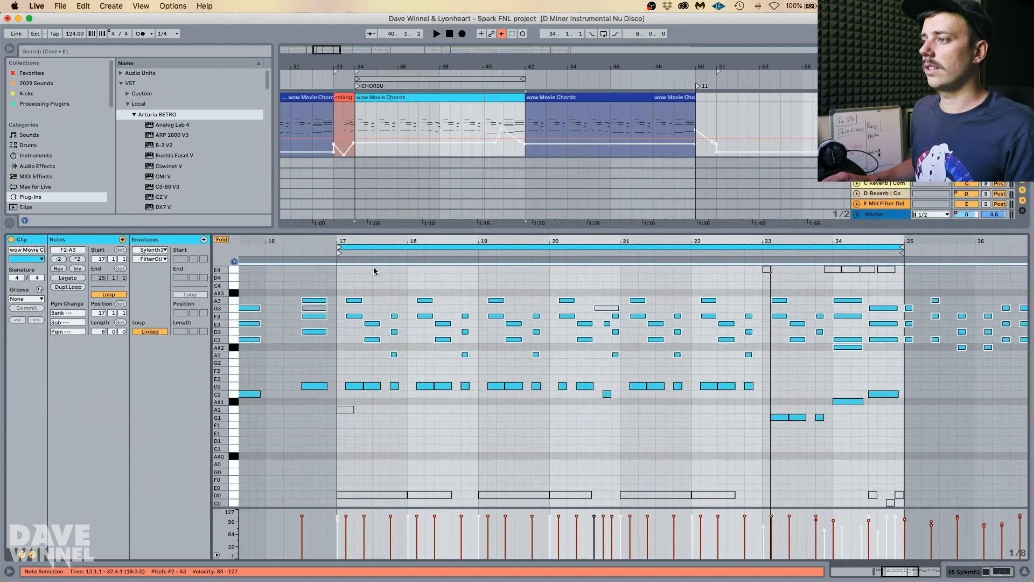
pyautogui.moveTo(338, 241); pyautogui.dragTo(381, 395)
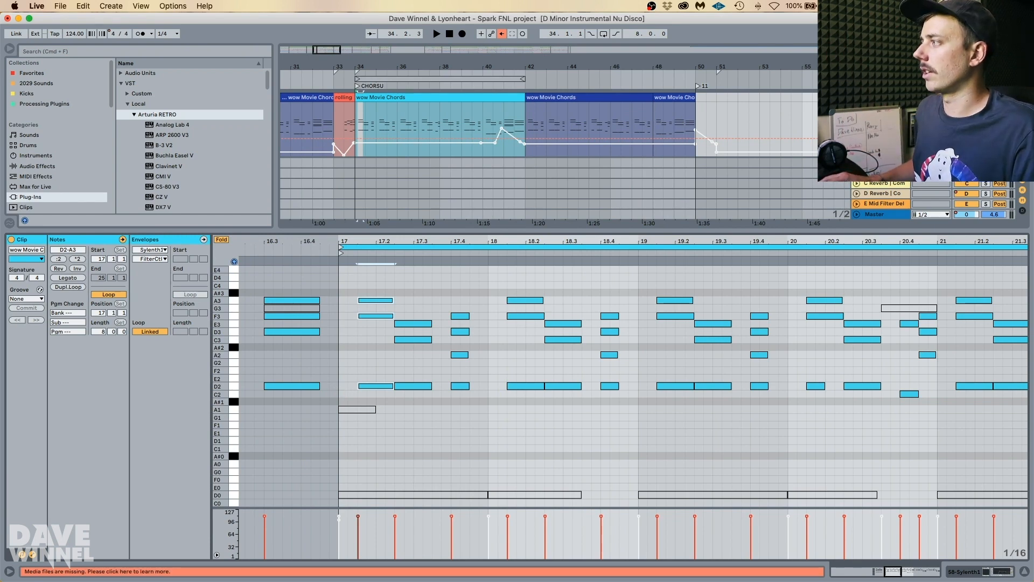
# Take the chord layers out of solo, play the chorus in the full mix and hide the note editor.
pyautogui.click(994, 107)
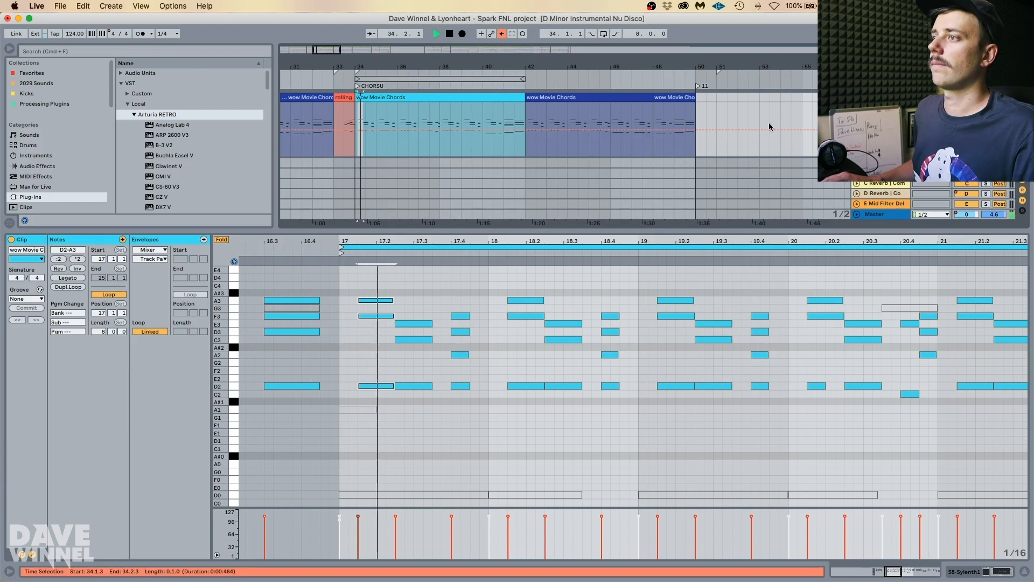
pyautogui.press('alt+super+l')
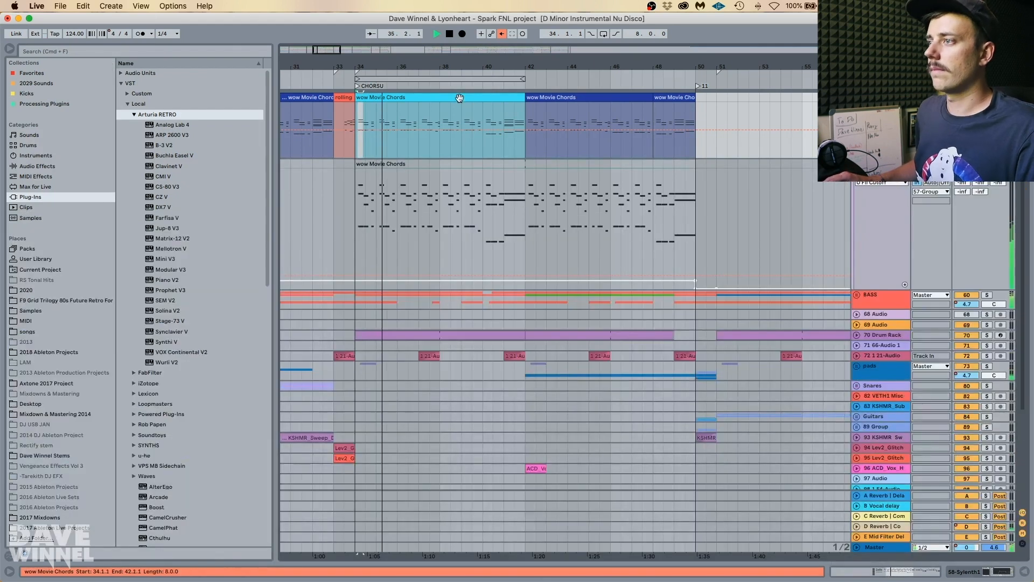
pyautogui.scroll(2, 406, 202)
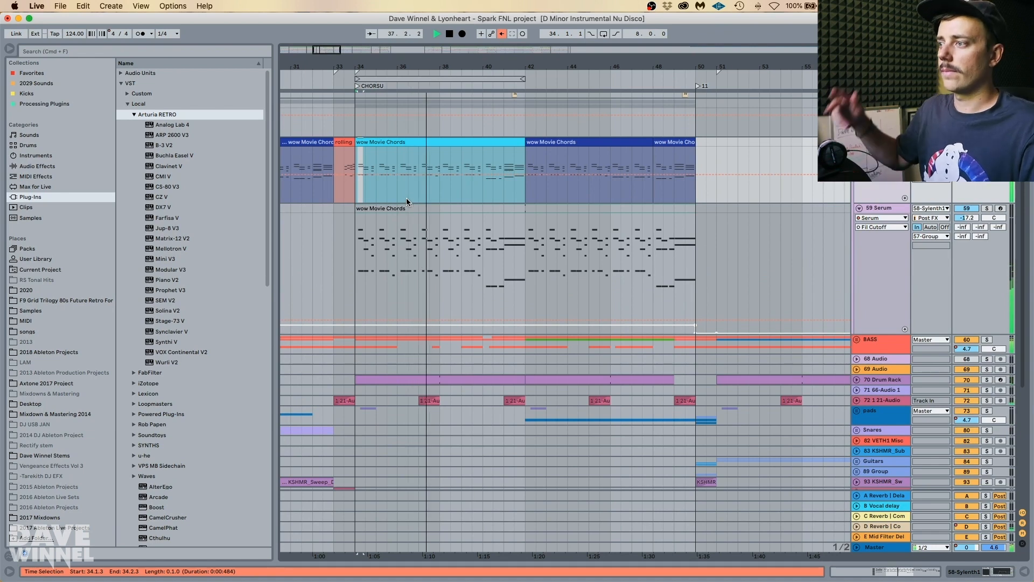
pyautogui.moveTo(439, 68); pyautogui.dragTo(474, 56)
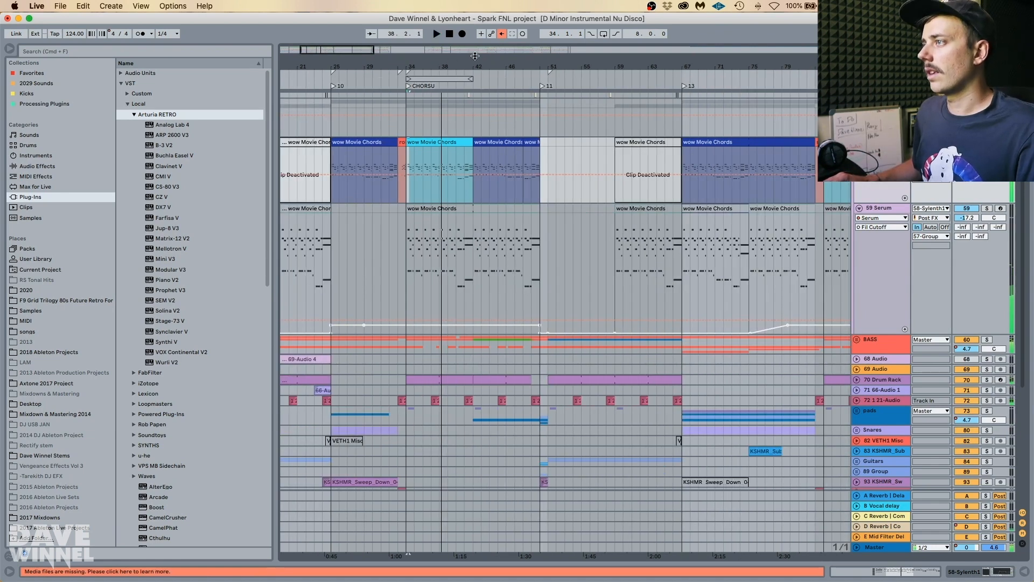
# Fold the 57 Group, set the playback start at bar 67 and unfold the 111 Group.
pyautogui.click(500, 34)
pyautogui.scroll(-10, 566, 323)
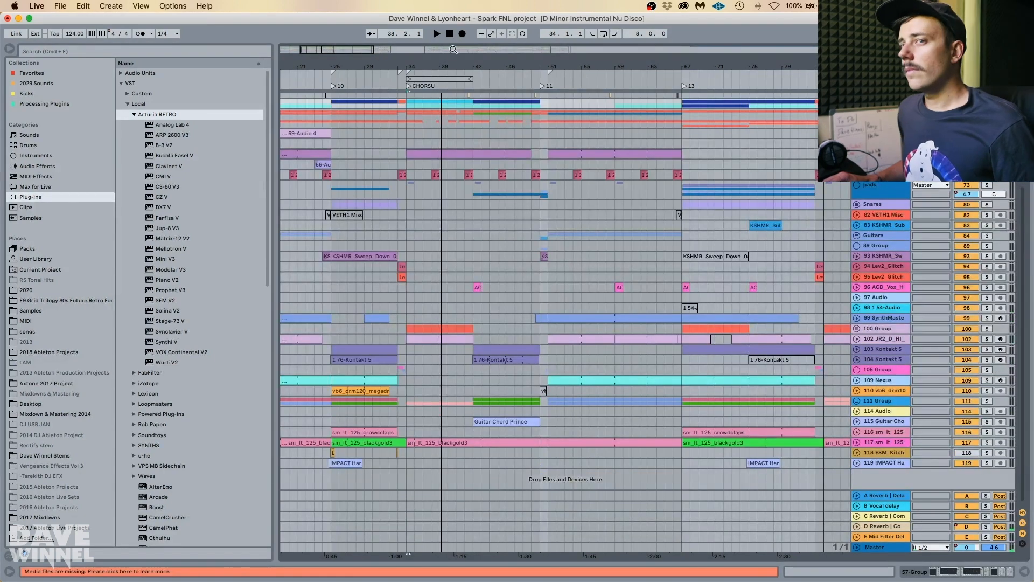
pyautogui.scroll(-5, 539, 337)
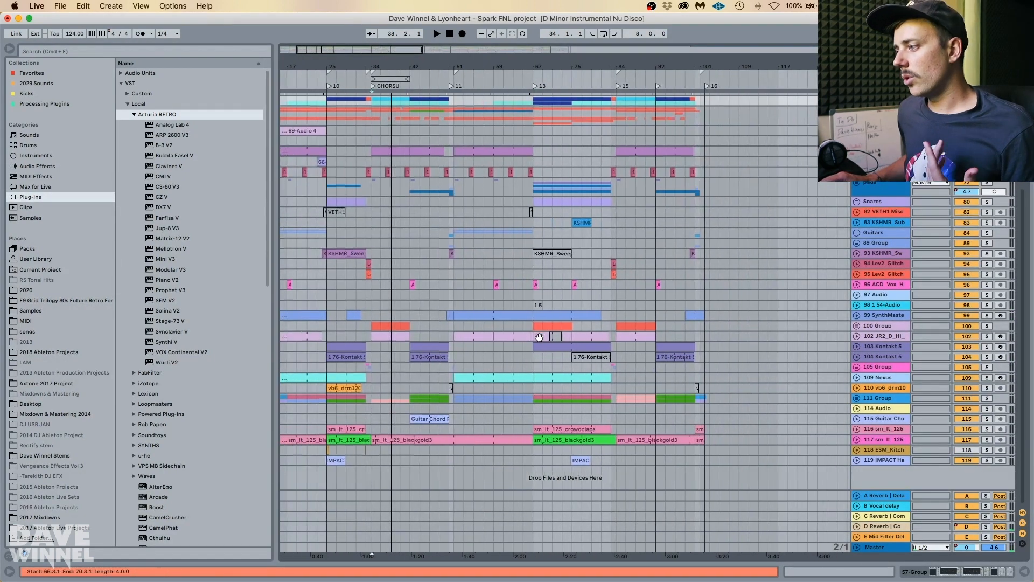
pyautogui.click(539, 398)
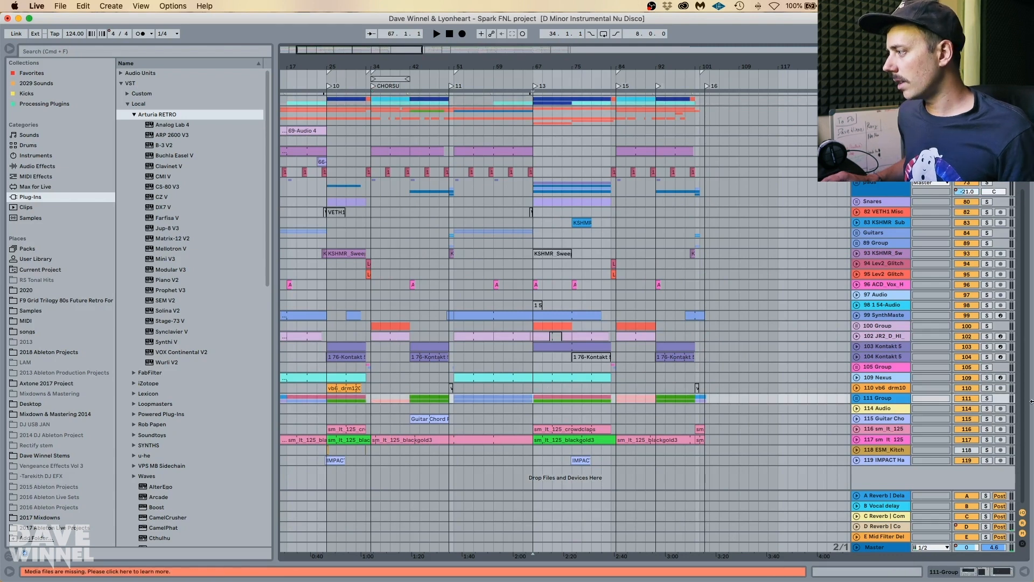
pyautogui.scroll(-5, 873, 400)
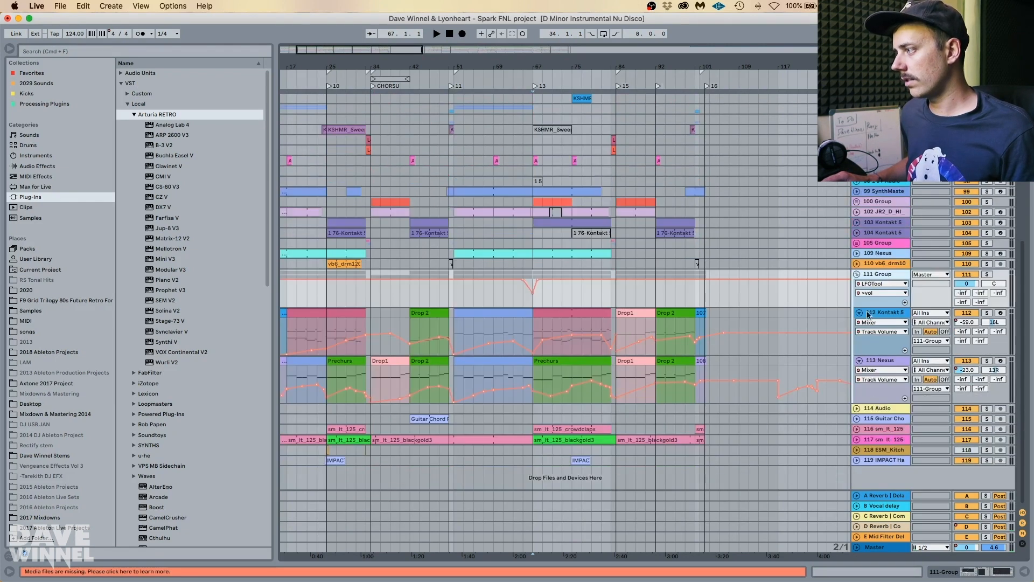
# Solo and play the 113 Nexus track from bar 67, set its volume to -11.5 dB and show its devices.
pyautogui.click(890, 330)
pyautogui.click(888, 360)
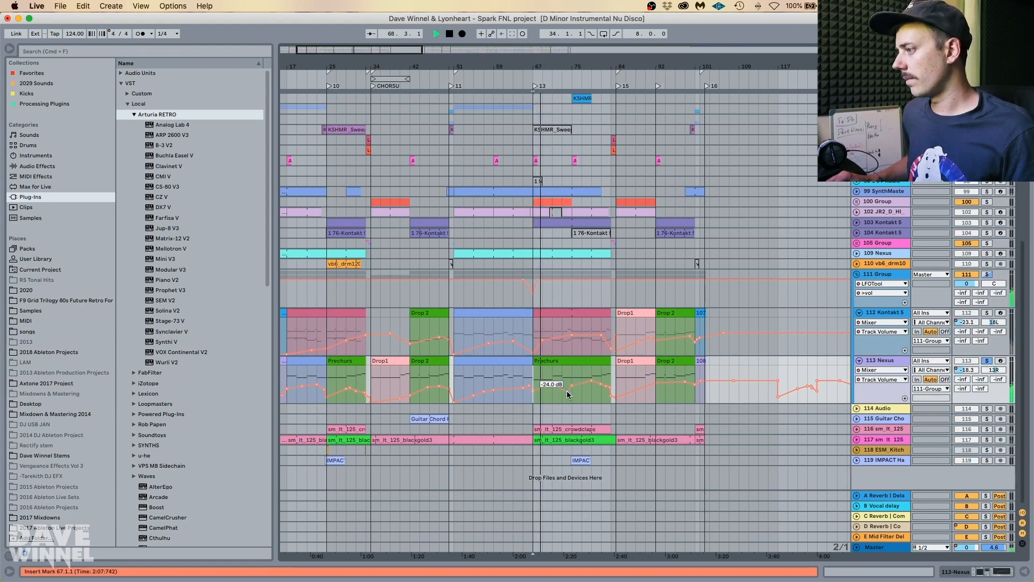
pyautogui.moveTo(970, 370); pyautogui.dragTo(971, 364)
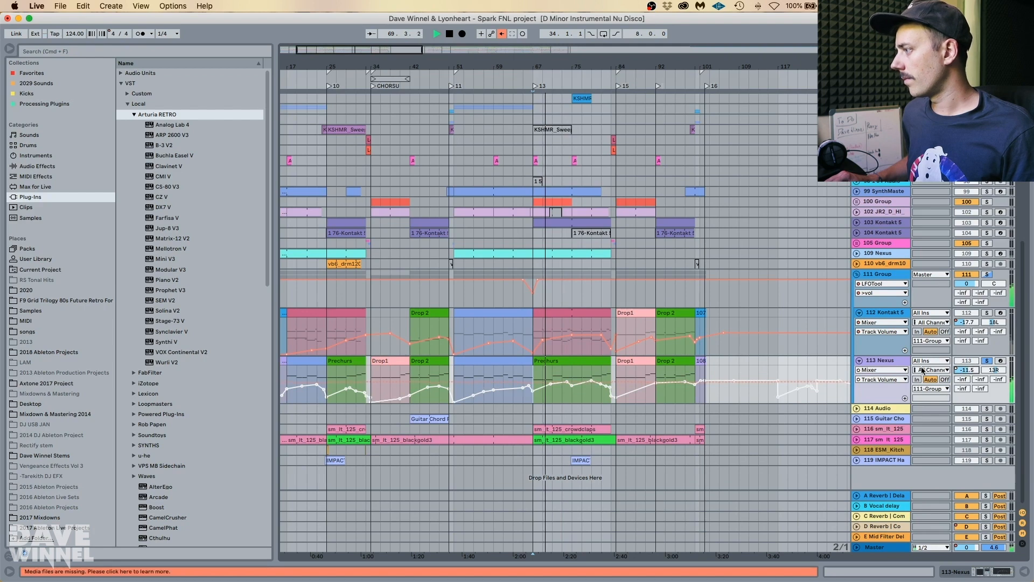
pyautogui.doubleClick(894, 362)
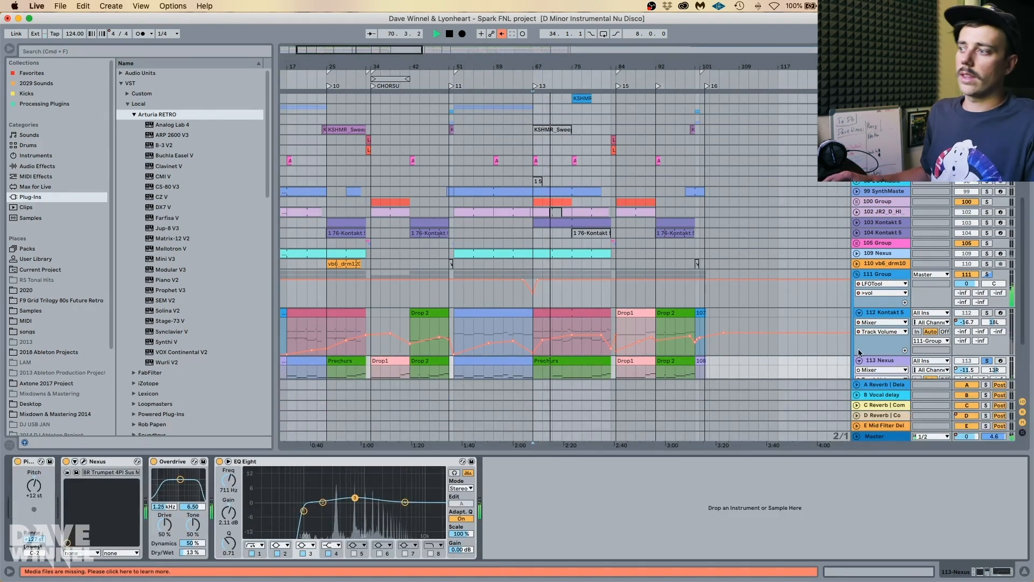
pyautogui.press('space')
# Open the 113 Nexus track's Prechurs clip at bar 67 and enlarge the clip editor.
pyautogui.scroll(-3, 560, 300)
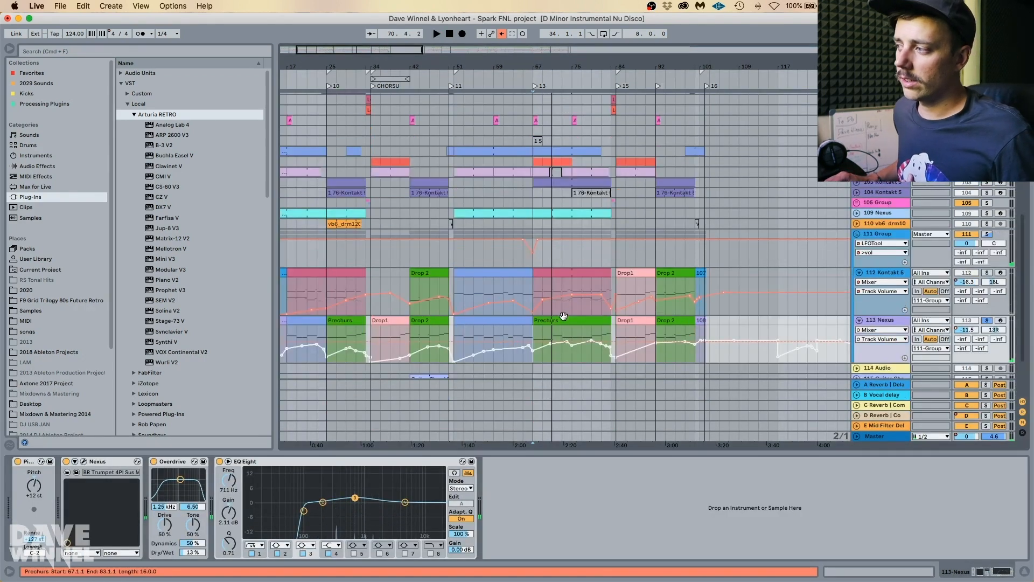
pyautogui.doubleClick(563, 318)
pyautogui.moveTo(545, 452); pyautogui.dragTo(546, 352)
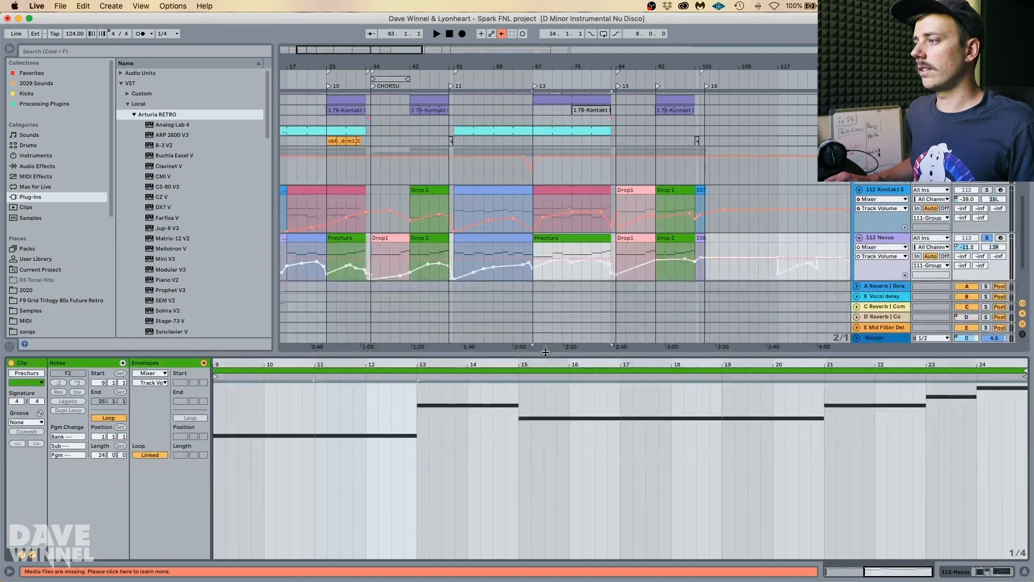
# Open the Nexus synth window on track 113 to check its brass preset, and close it.
pyautogui.doubleClick(881, 238)
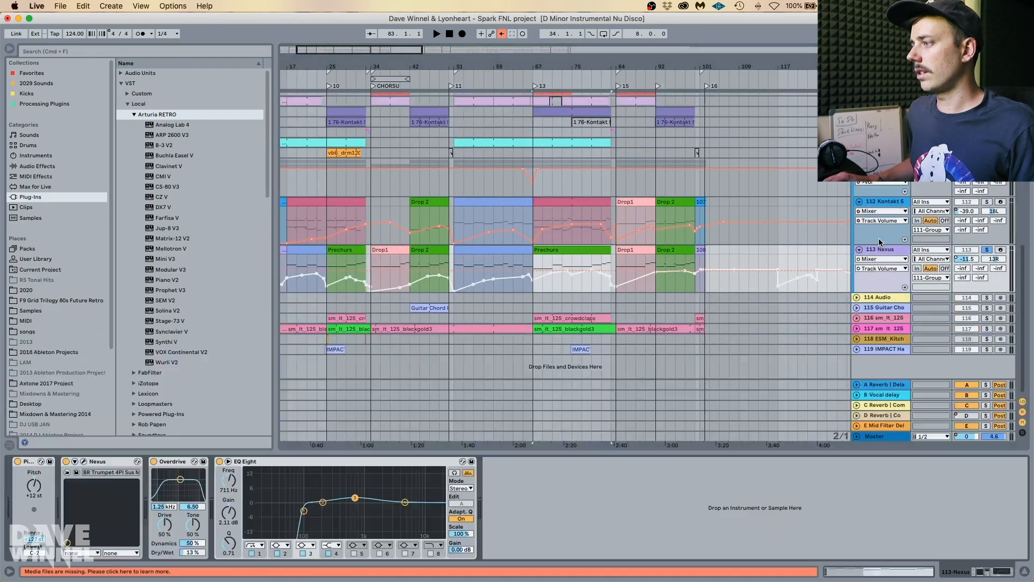
pyautogui.click(84, 462)
pyautogui.click(267, 188)
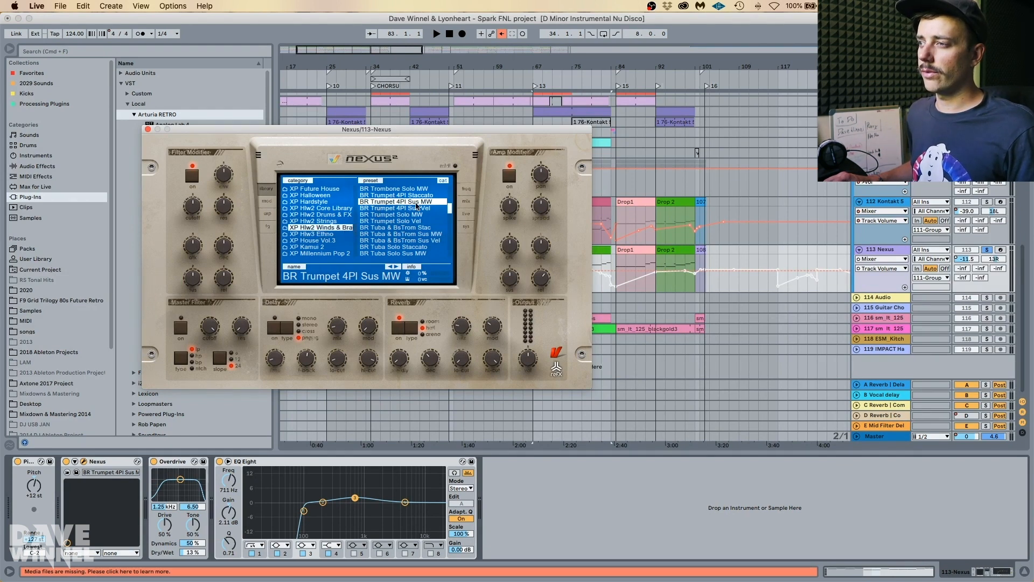
pyautogui.click(148, 129)
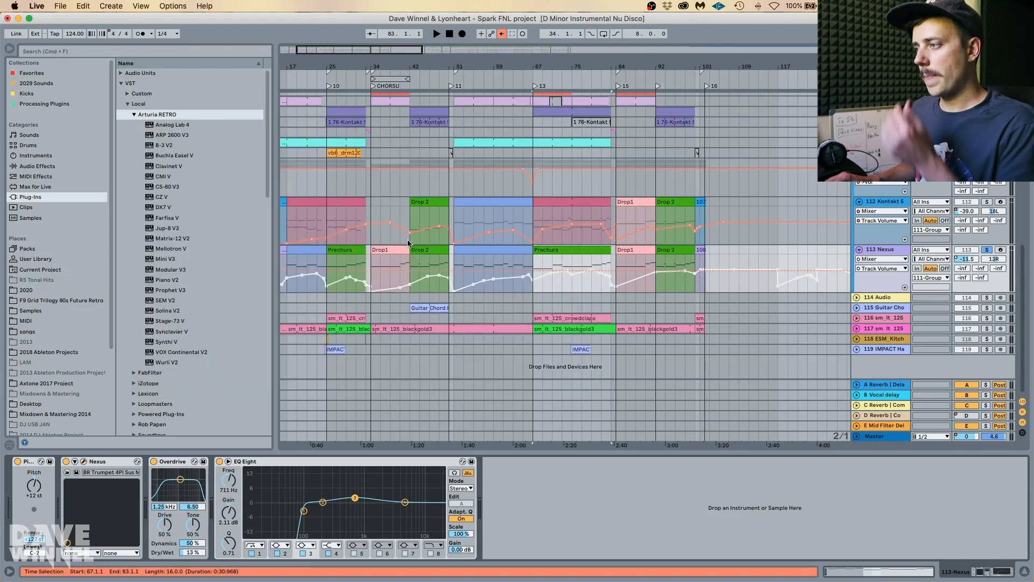
# Reopen the Nexus Prechurs clip, switch from its envelopes to its notes and enlarge the editor to show the melody.
pyautogui.doubleClick(558, 263)
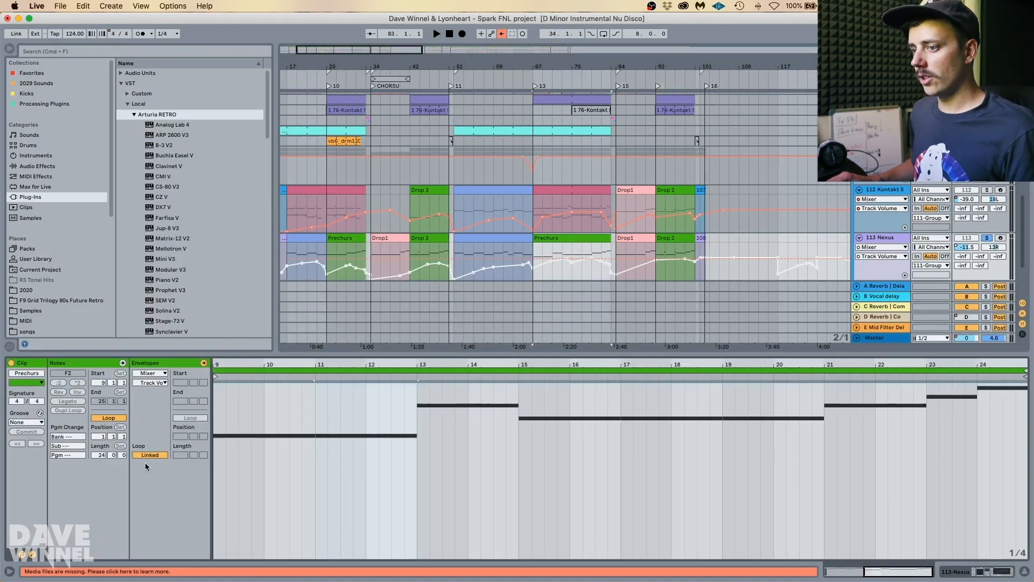
pyautogui.click(33, 555)
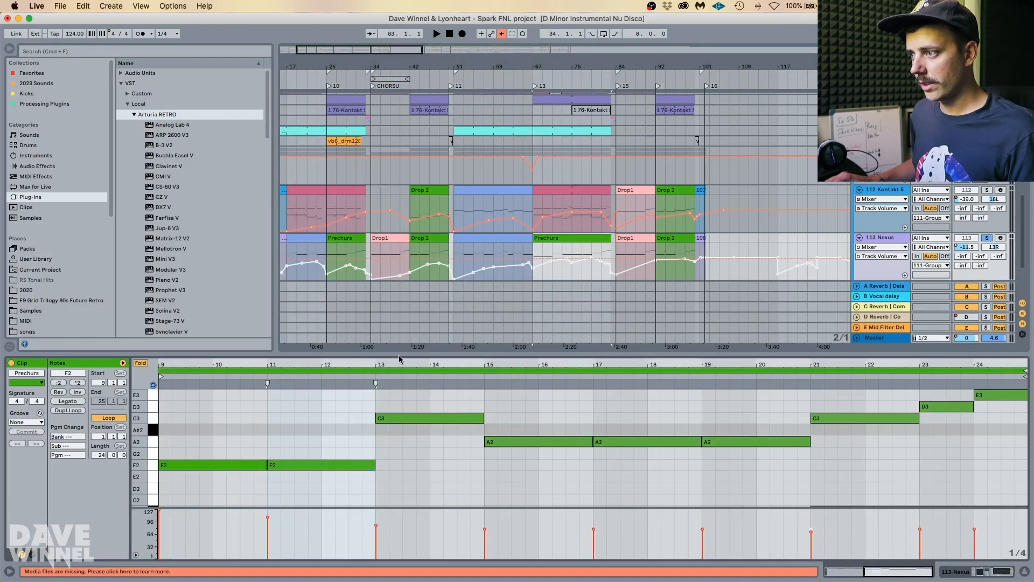
pyautogui.moveTo(399, 358); pyautogui.dragTo(554, 265)
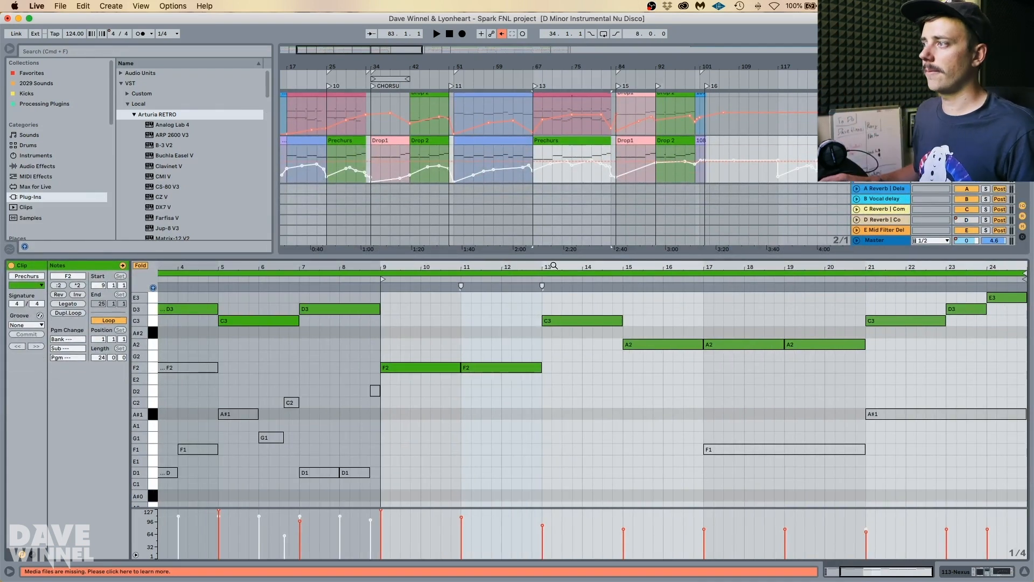
pyautogui.scroll(1, 994, 157)
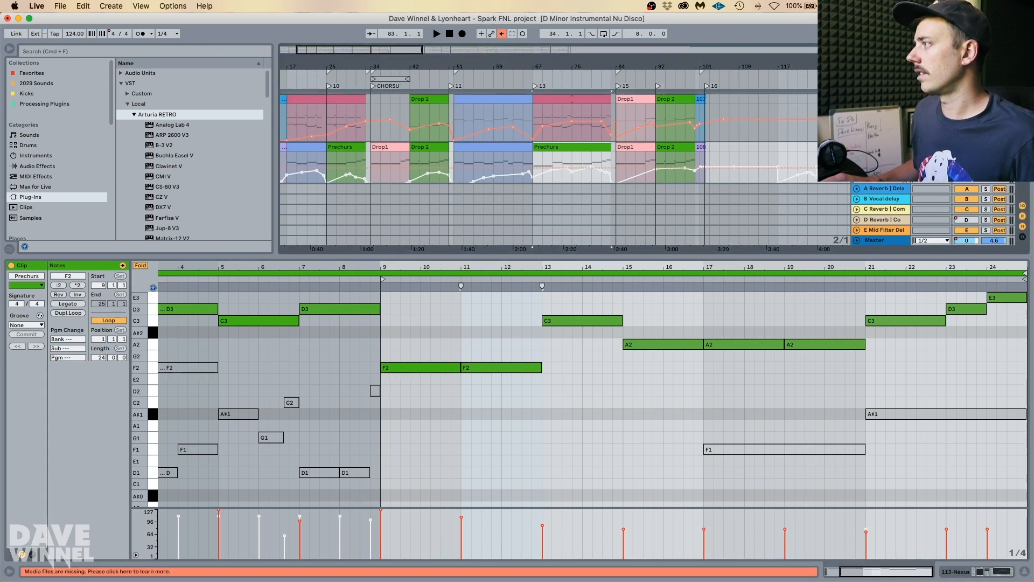
# Open the 112 Kontakt clip at bar 67, play it together with the Nexus layer and hide the note editor.
pyautogui.click(573, 119)
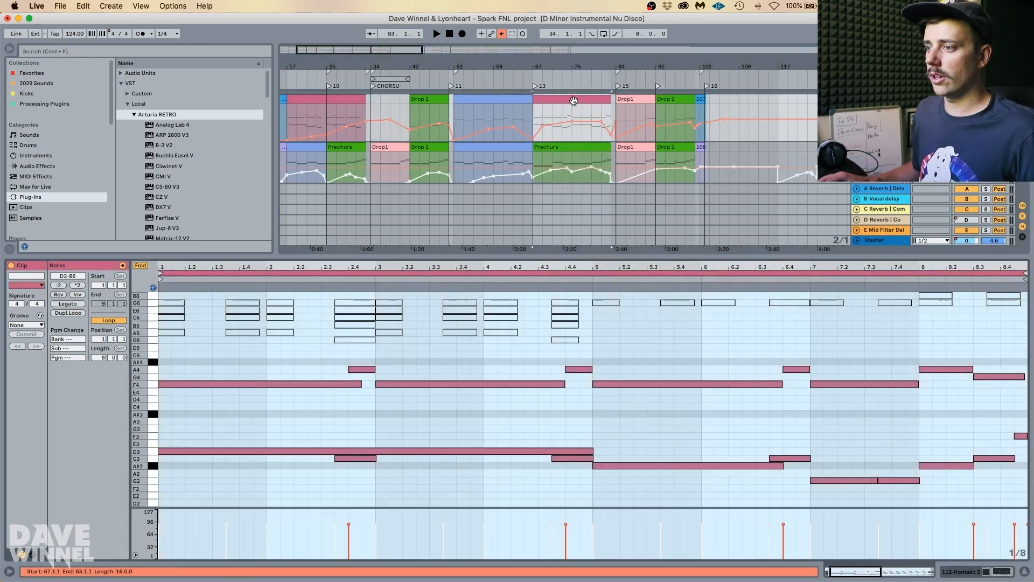
pyautogui.press('space')
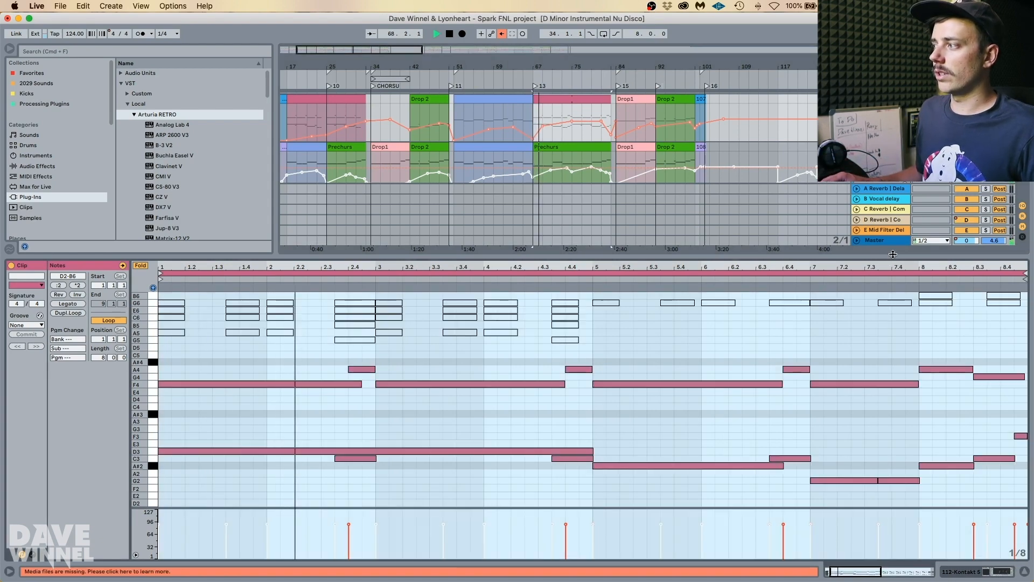
pyautogui.press('super+alt+l')
pyautogui.scroll(3, 912, 351)
pyautogui.scroll(-3, 700, 358)
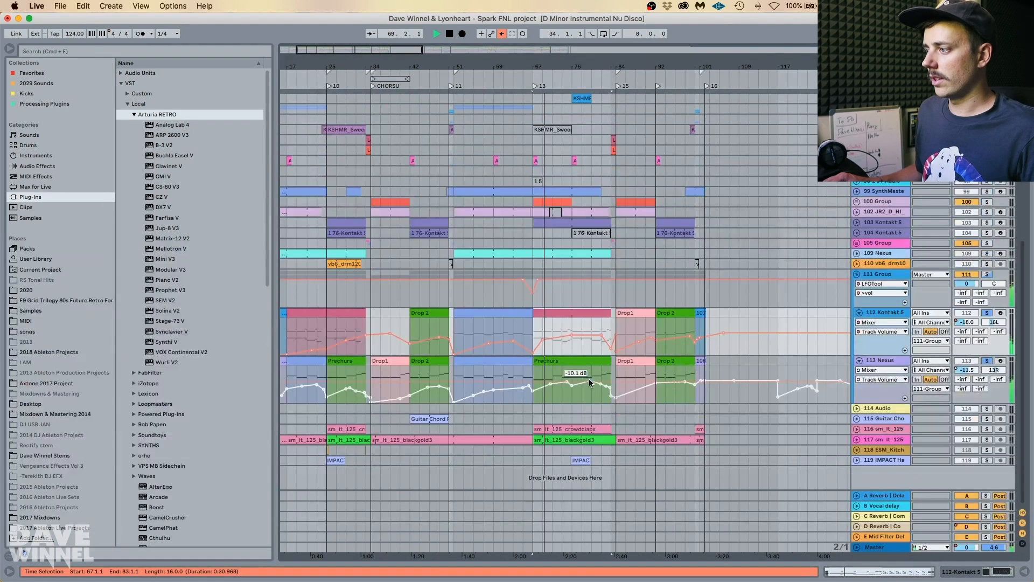
# Display the MIDI Ctrl Pitch Bend envelope of the Nexus Prechurs clip in an enlarged editor and stop playback.
pyautogui.doubleClick(579, 361)
pyautogui.moveTo(587, 452); pyautogui.dragTo(579, 151)
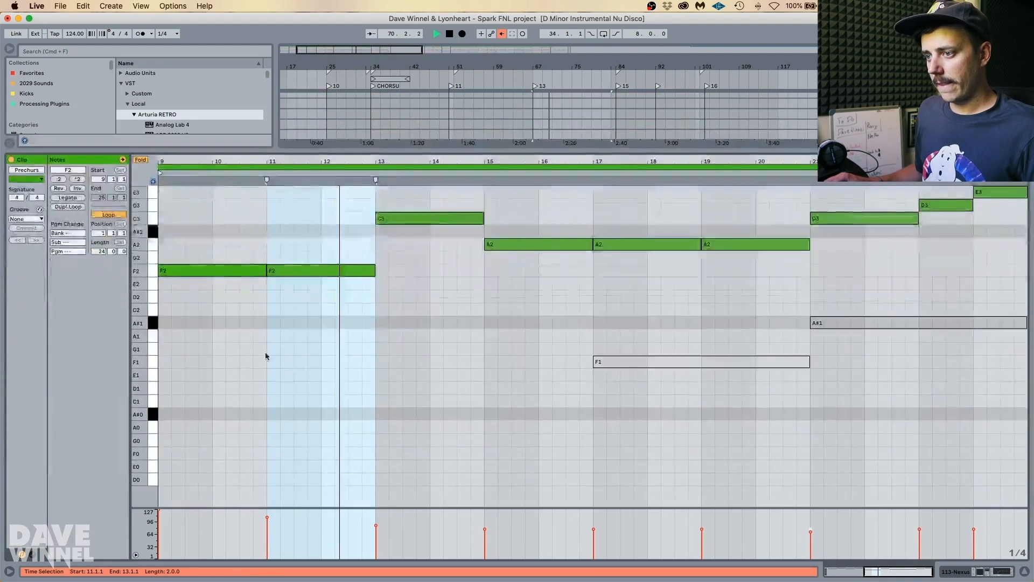
pyautogui.click(33, 554)
pyautogui.press('space')
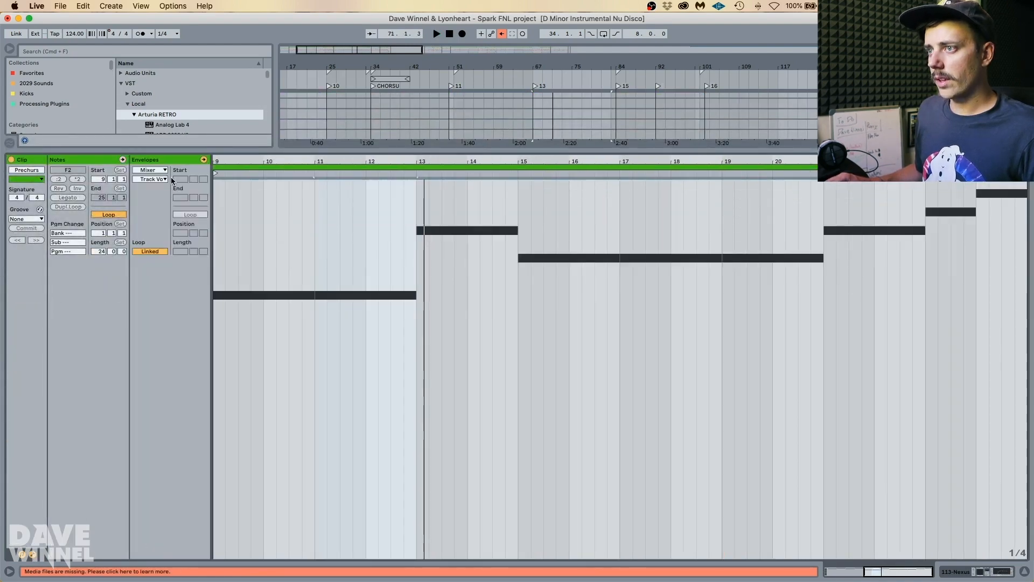
pyautogui.click(154, 170)
pyautogui.click(151, 179)
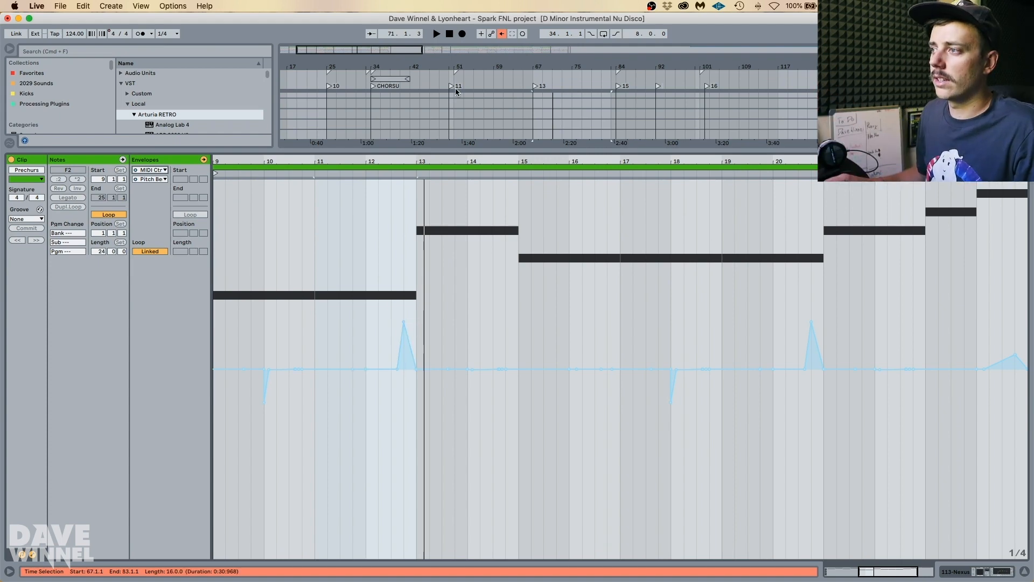
# Hide the clip editor, unsolo the Kontakt and Nexus tracks, play the full mix from bar 67 and fold the 111 Group.
pyautogui.moveTo(448, 151); pyautogui.dragTo(437, 277)
pyautogui.press('super+alt+l')
pyautogui.click(988, 313)
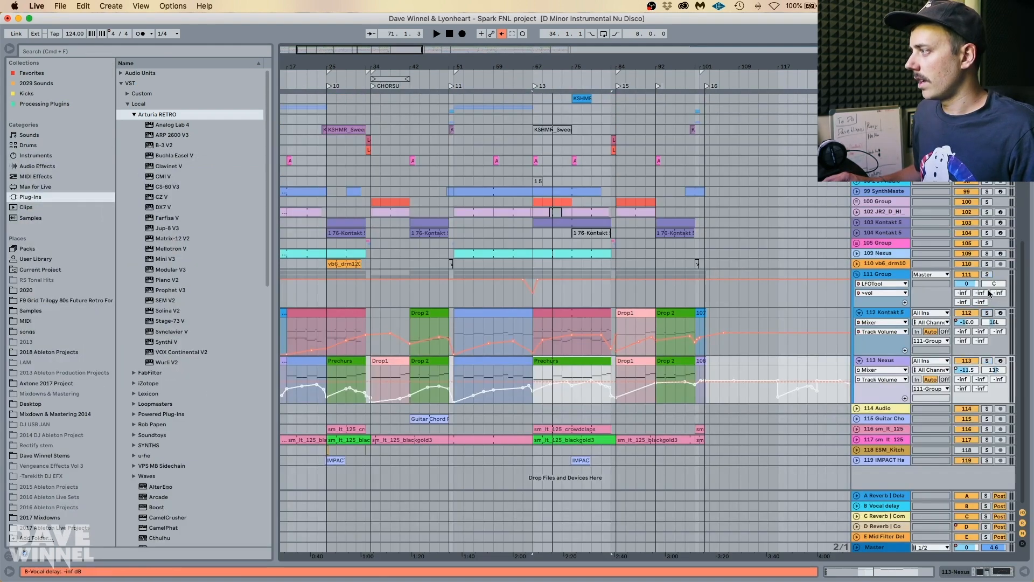
pyautogui.press('space')
pyautogui.click(857, 275)
# Follow the full mix from bar 67 and magnify the arrangement around the transition into bar 84.
pyautogui.scroll(8, 731, 213)
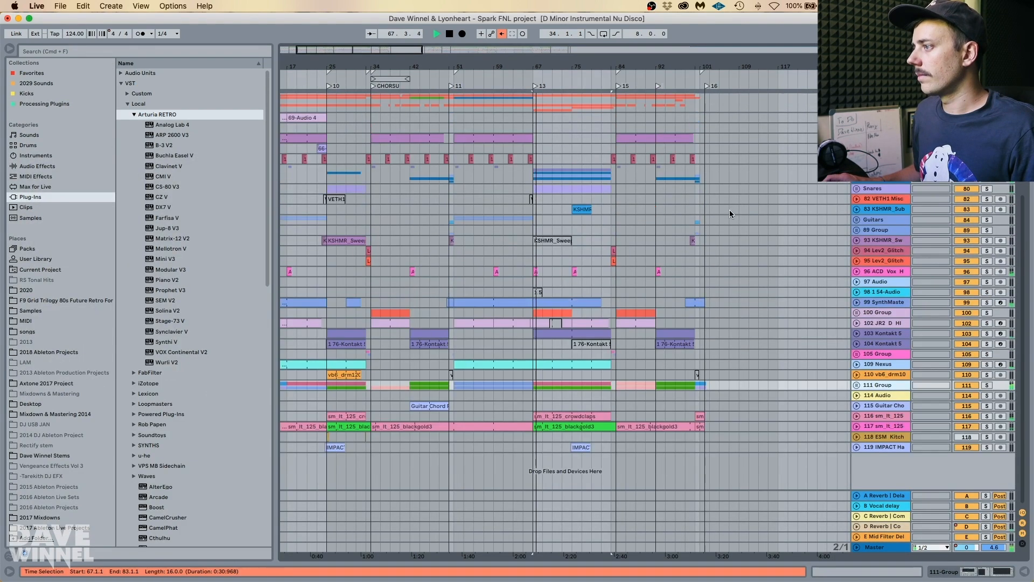
pyautogui.moveTo(565, 55); pyautogui.dragTo(558, 56)
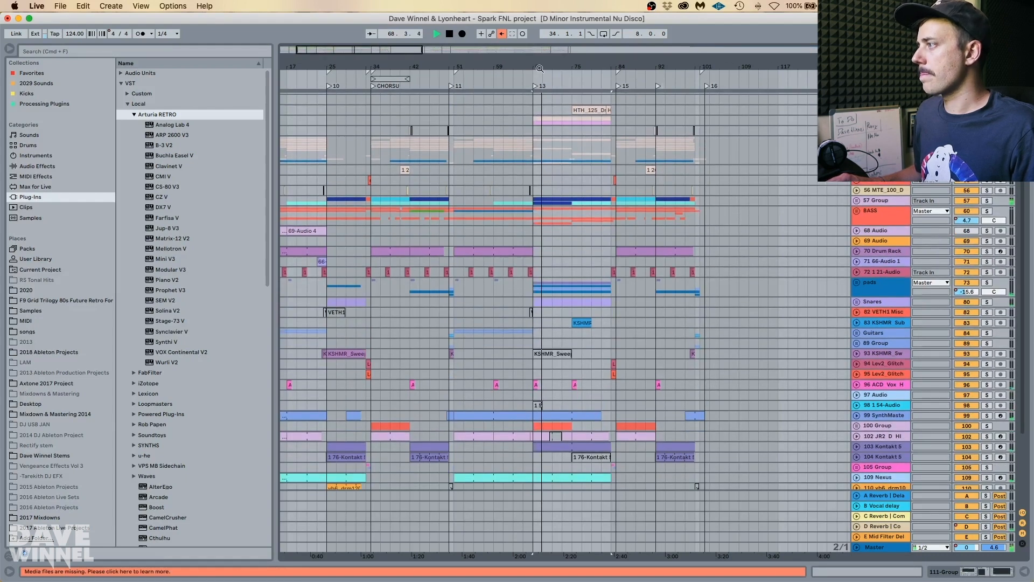
pyautogui.scroll(3, 646, 324)
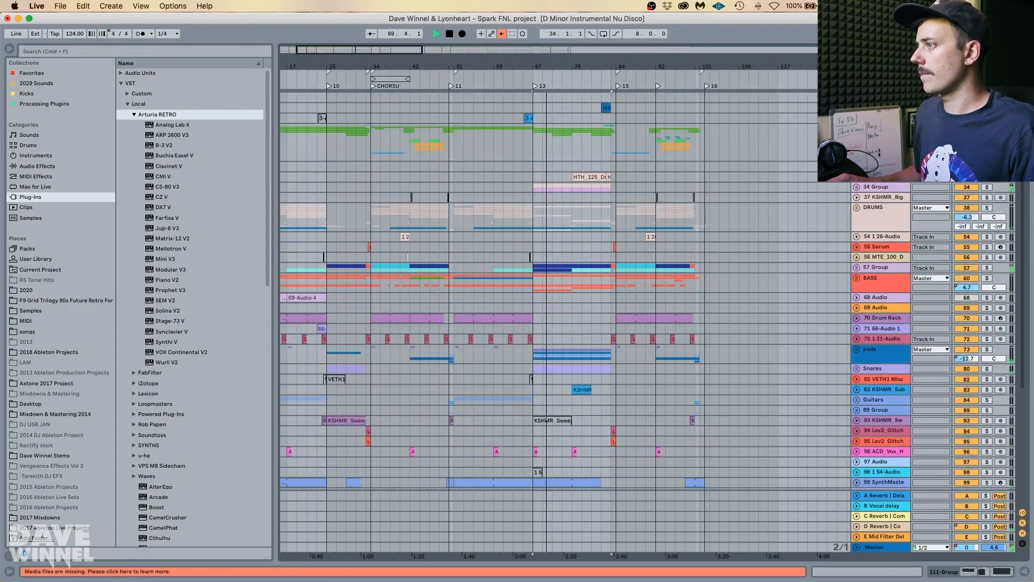
pyautogui.moveTo(552, 66); pyautogui.dragTo(638, 63)
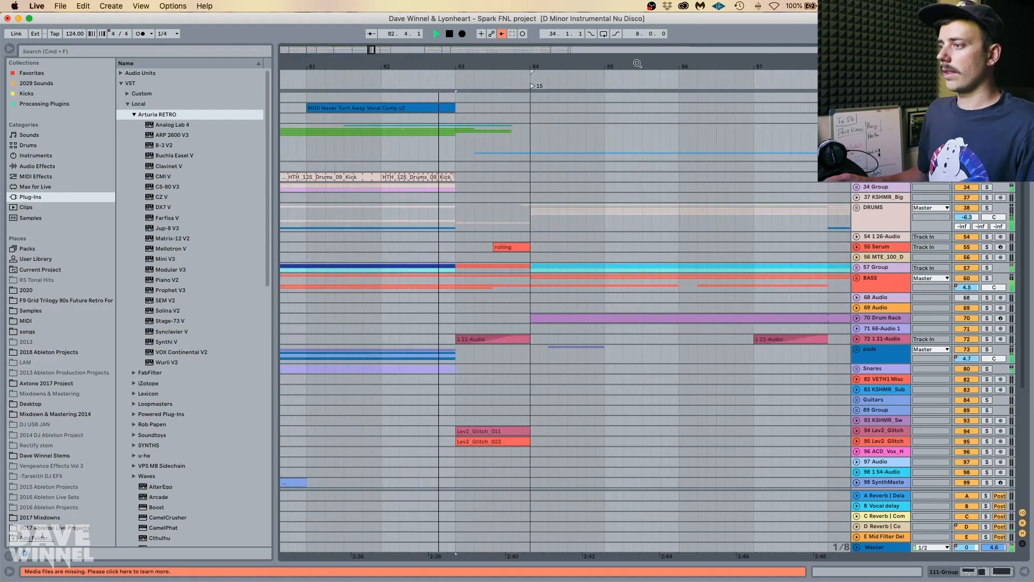